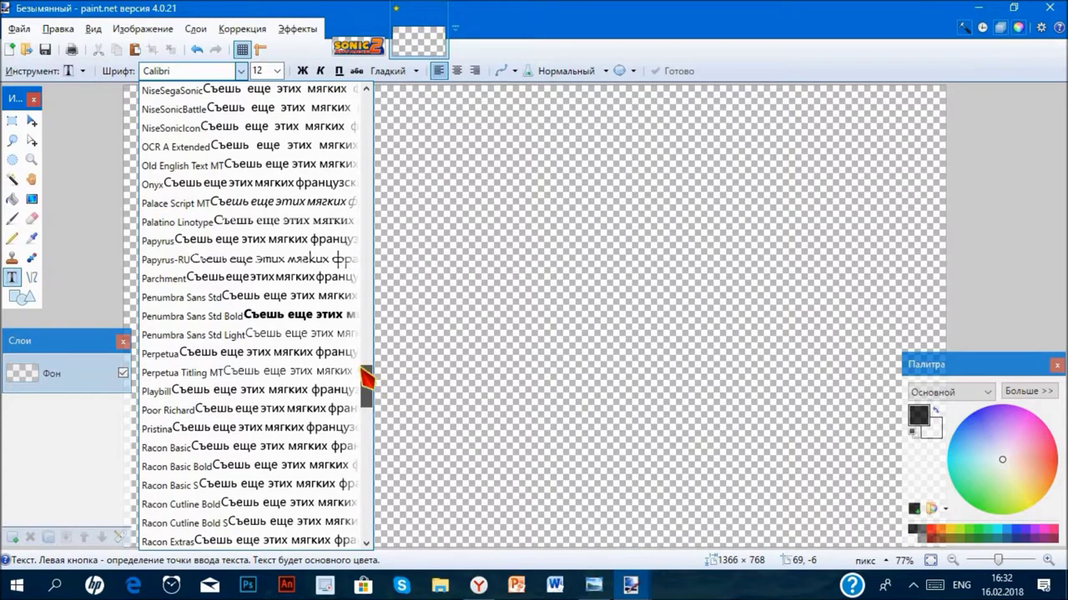
- Write the text PLAZMER across the middle of the canvas in the NiseSegaSonic font at size 150
click(228, 91)
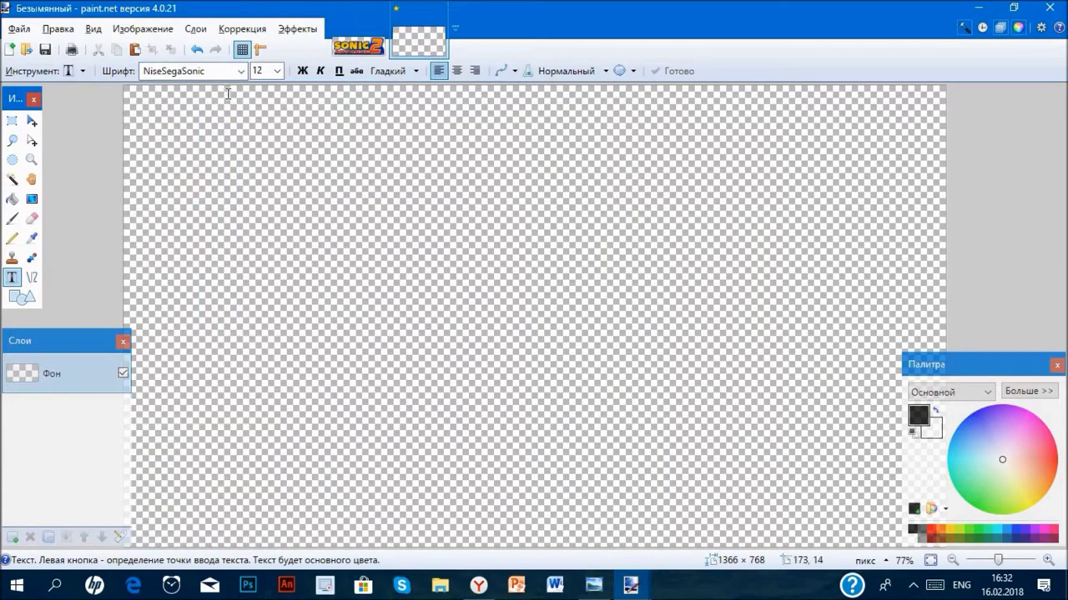
click(278, 71)
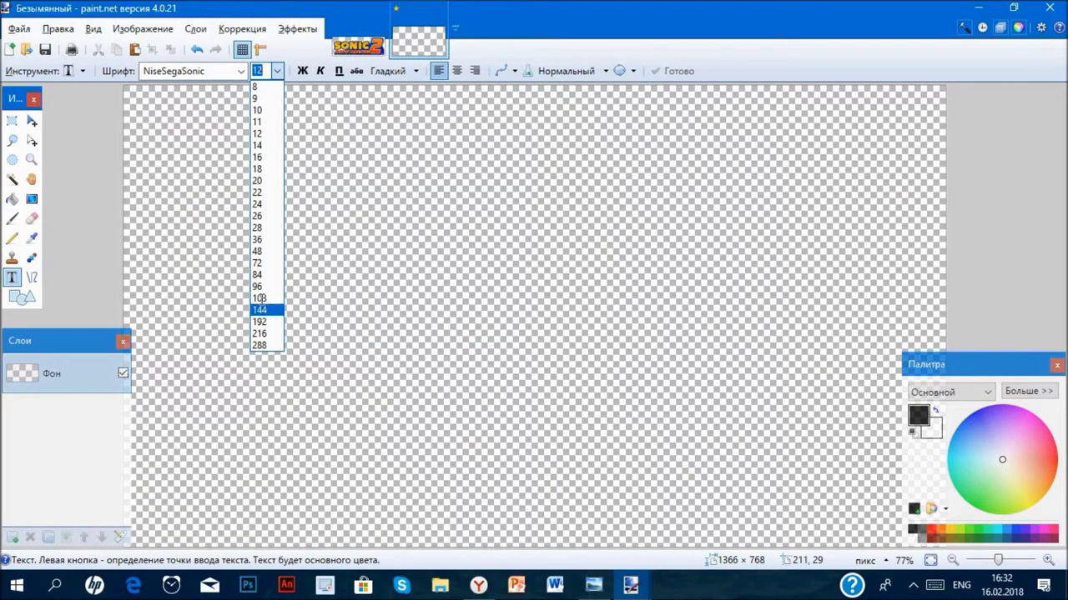
click(259, 309)
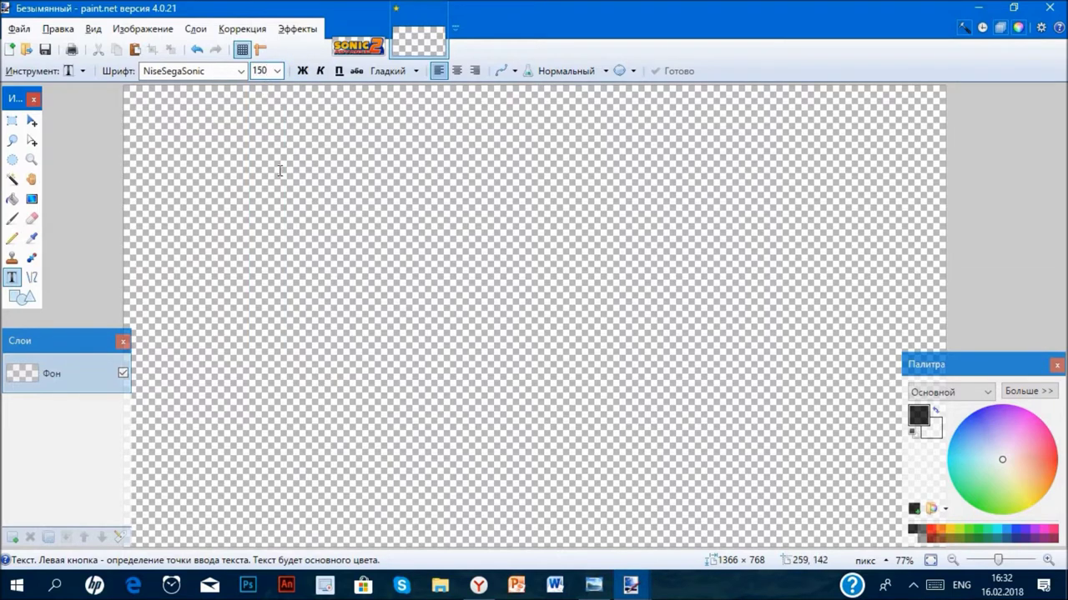
click(184, 326)
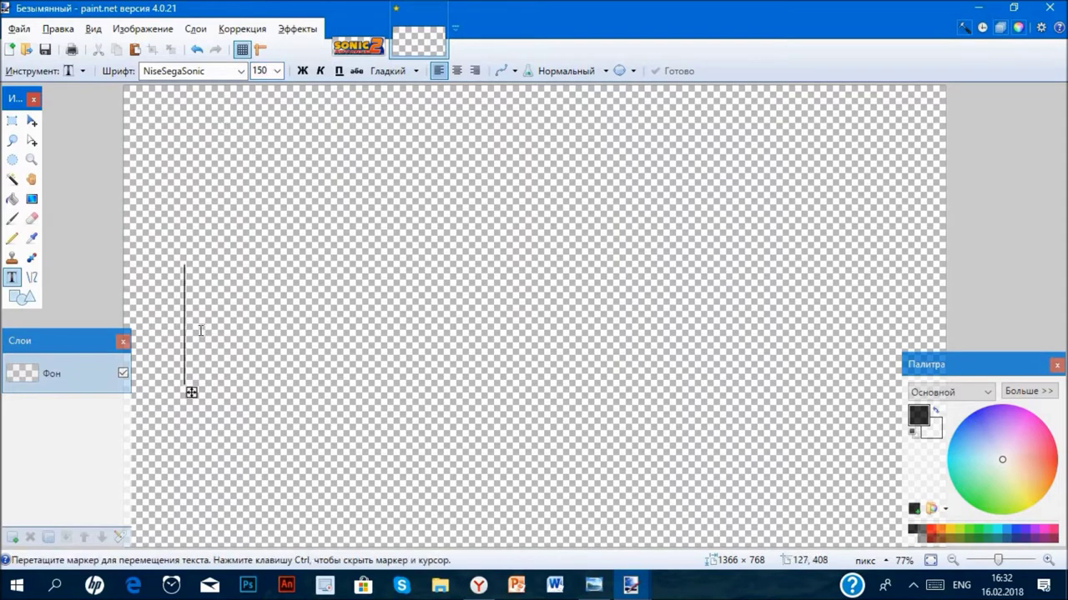
text(PLAZMER)
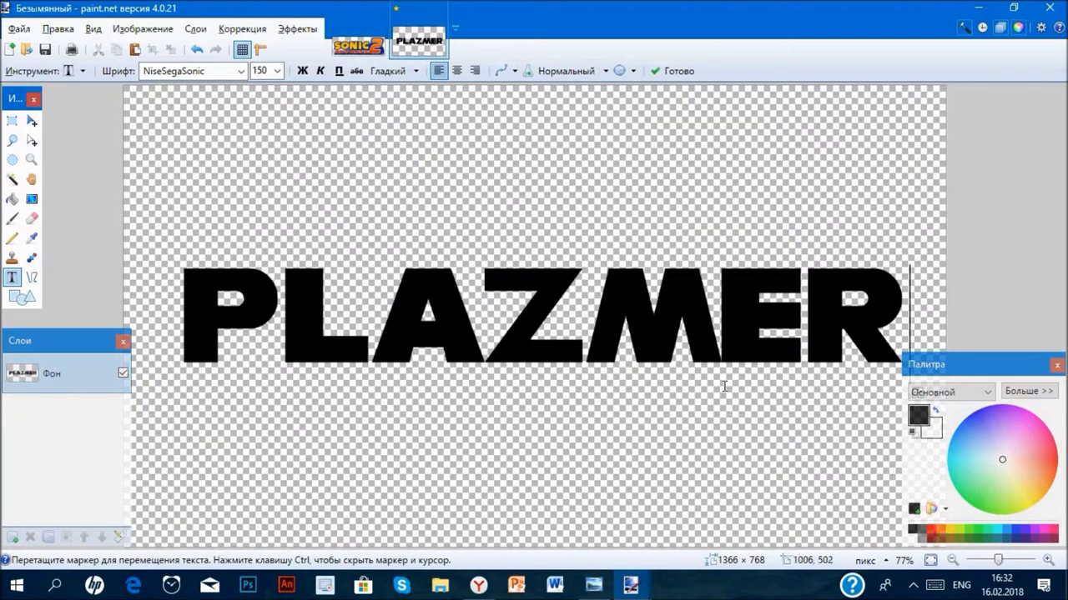
- Move the PLAZMER text closer to the canvas's left edge, slightly higher, and commit it
scroll(875, 401, down, 2)
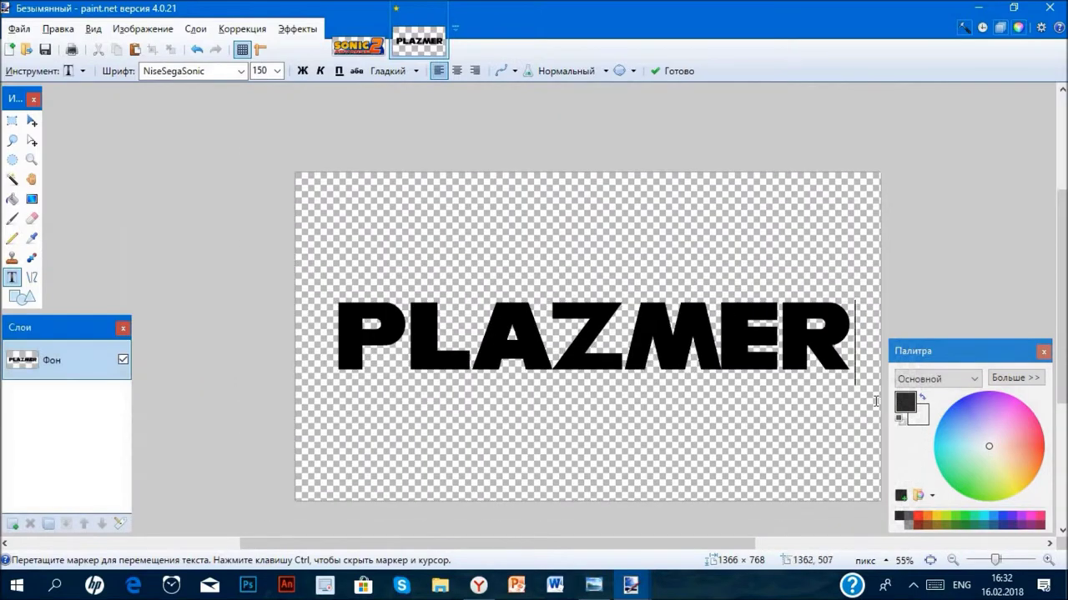
drag(862, 394, 833, 382)
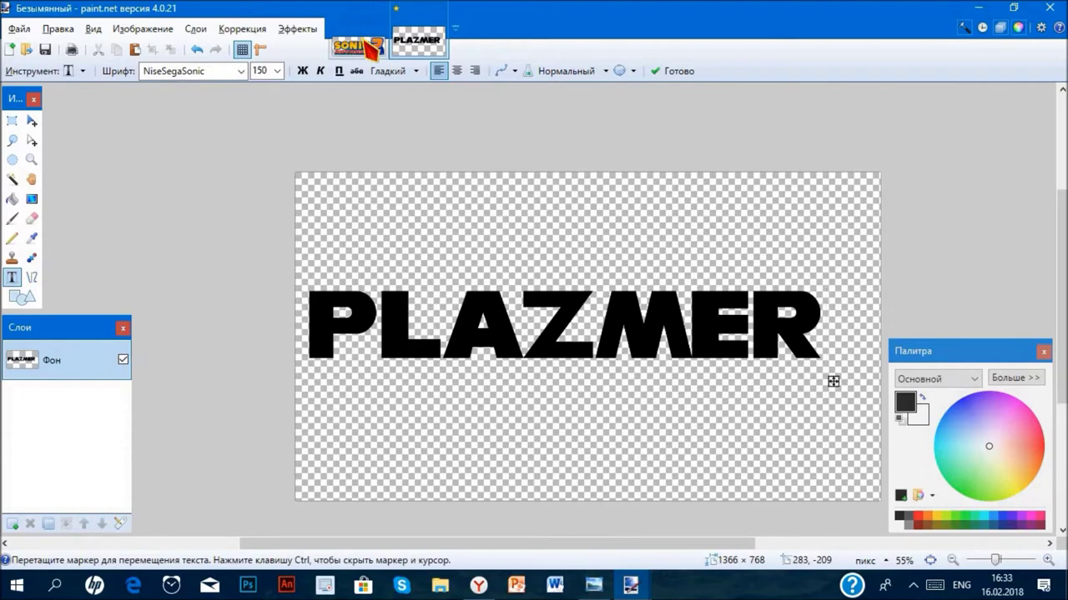
click(293, 110)
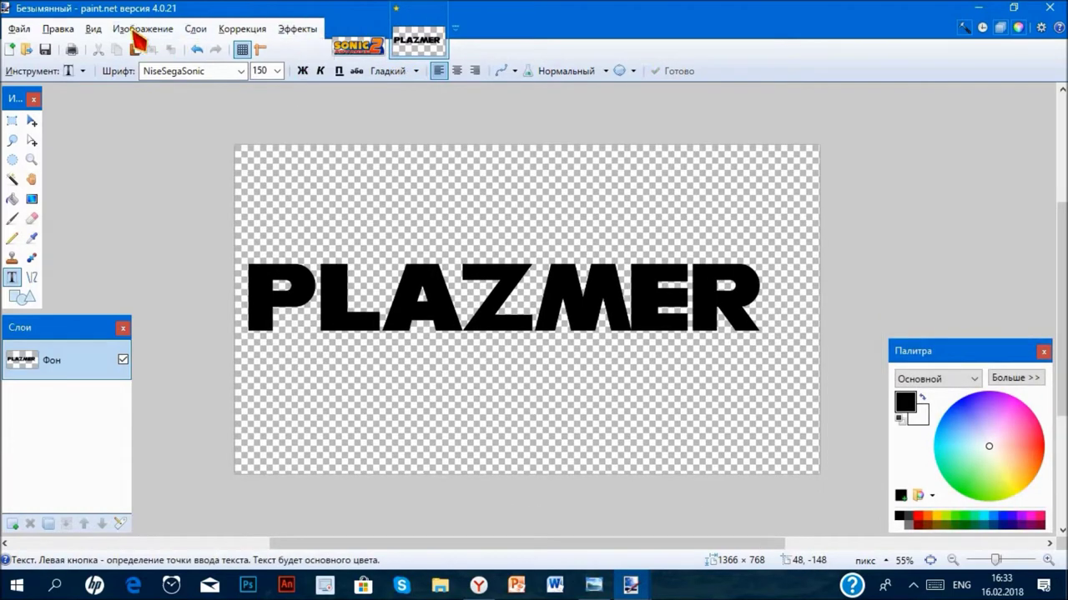
- Resize the canvas to 2000 pixels wide and 1000 pixels high, with the existing content anchored on the left
click(156, 29)
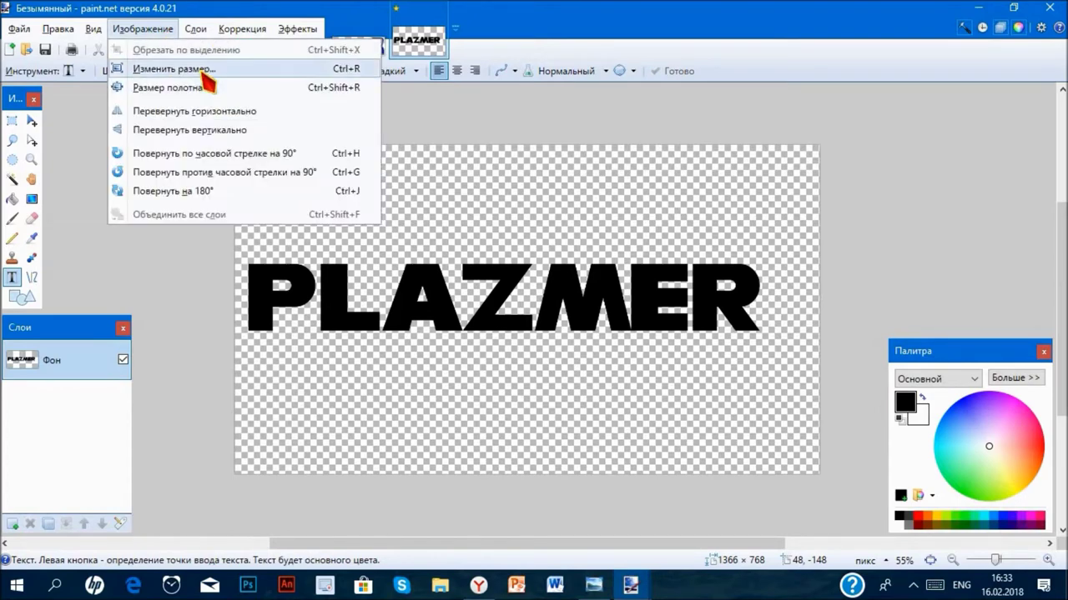
click(205, 89)
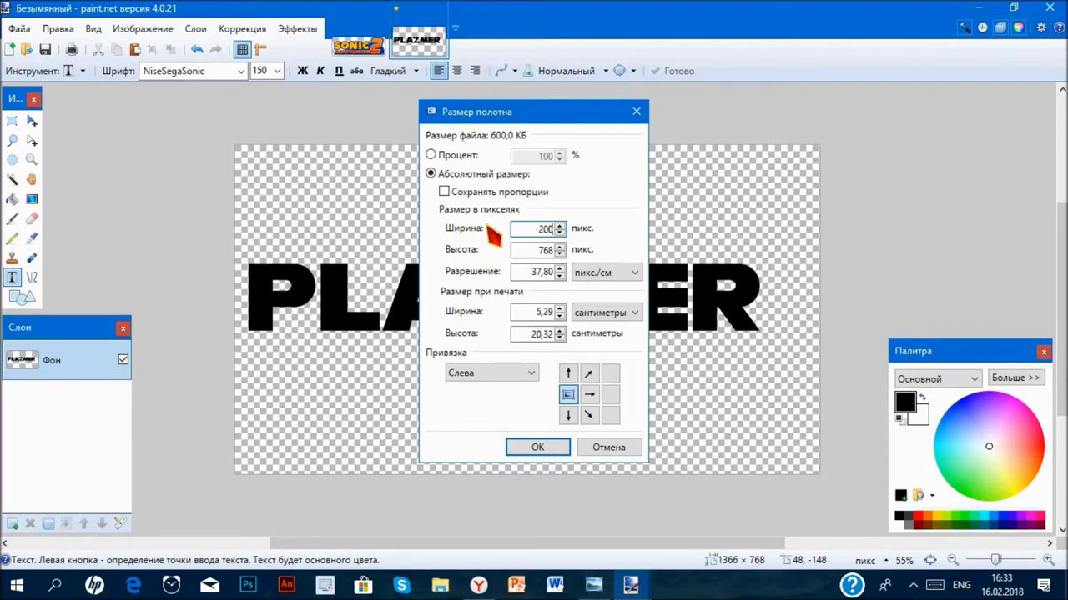
double_click(544, 250)
text(2)
key(BackSpace)
text(1000)
click(550, 228)
text(0)
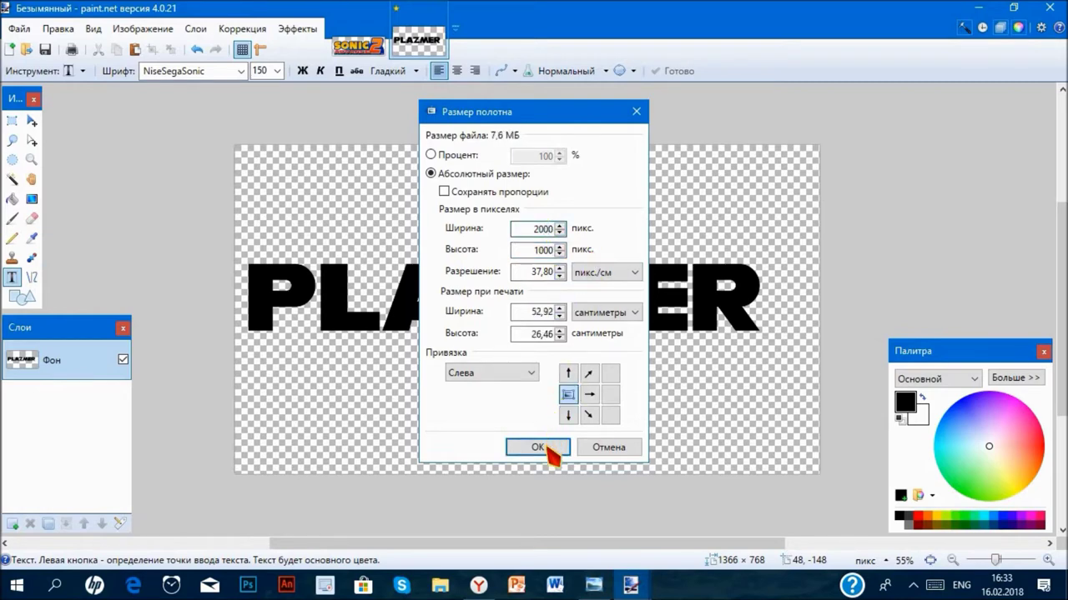
click(538, 447)
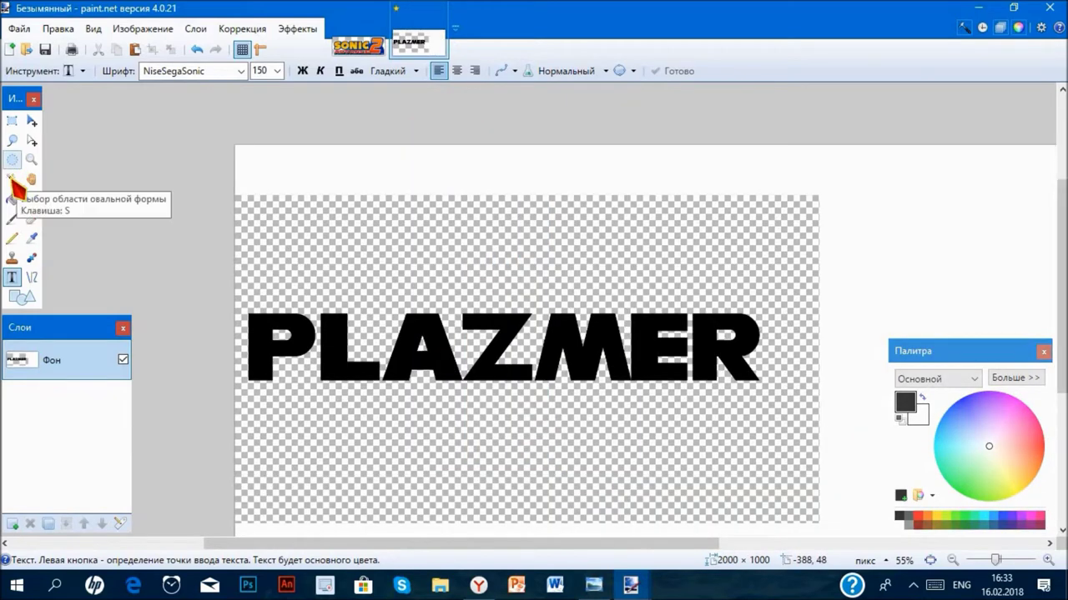
- Select the white area added around the old canvas with the Magic Wand, delete it to transparency and deselect
click(11, 179)
click(360, 191)
key(Delete)
key(ctrl+d)
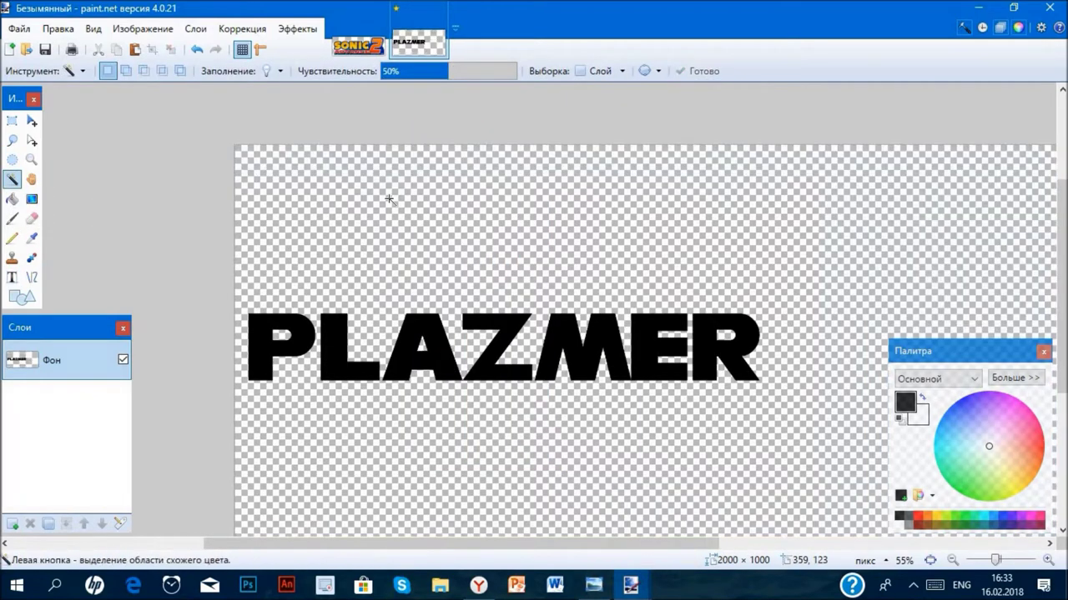
- Start a text entry beneath PLAZMER and set its font to Vipnagorgialla at size 108
ctrl+scroll(517, 232, down, 3)
ctrl+scroll(520, 286, up, 2)
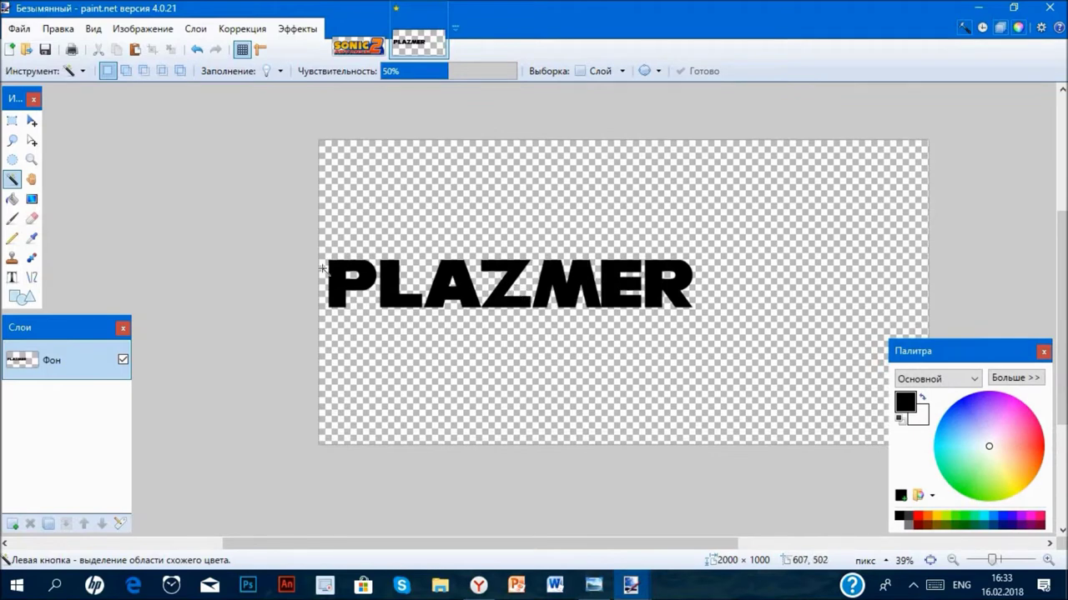
key(t)
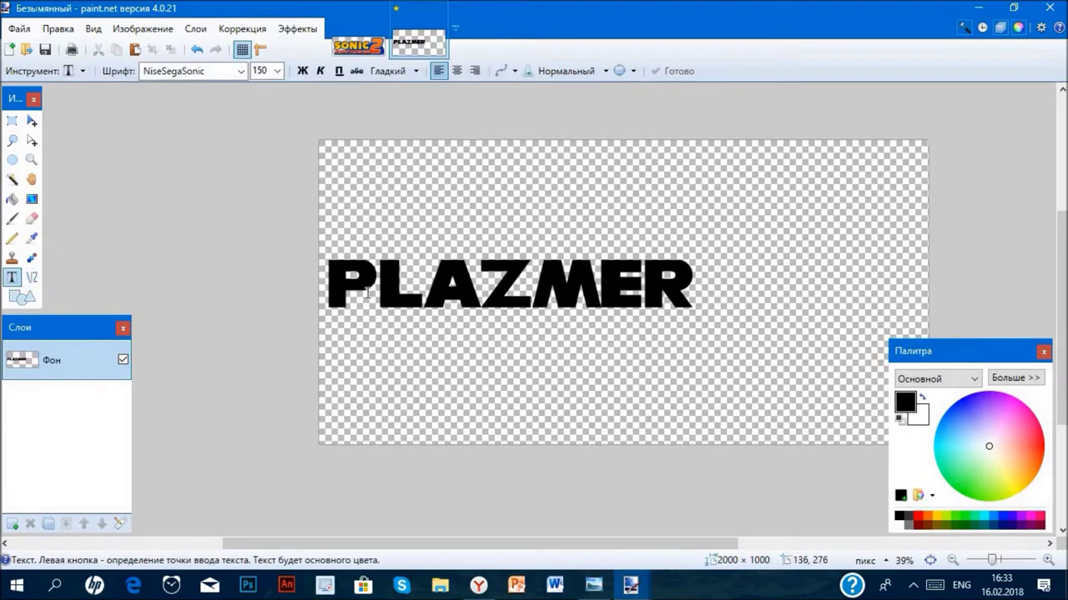
click(382, 304)
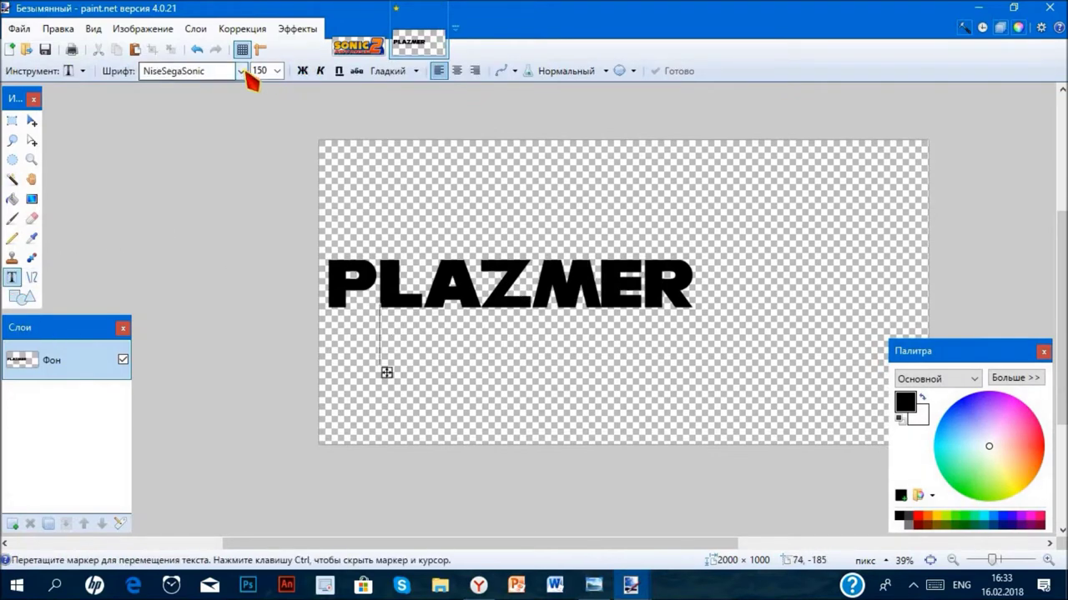
click(240, 71)
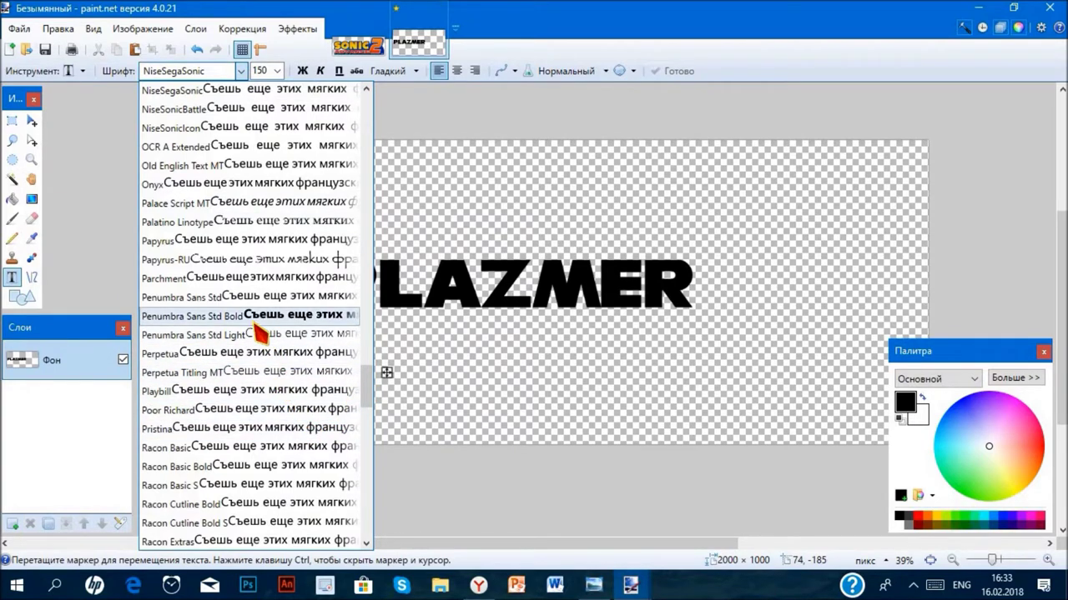
scroll(257, 367, down, 10)
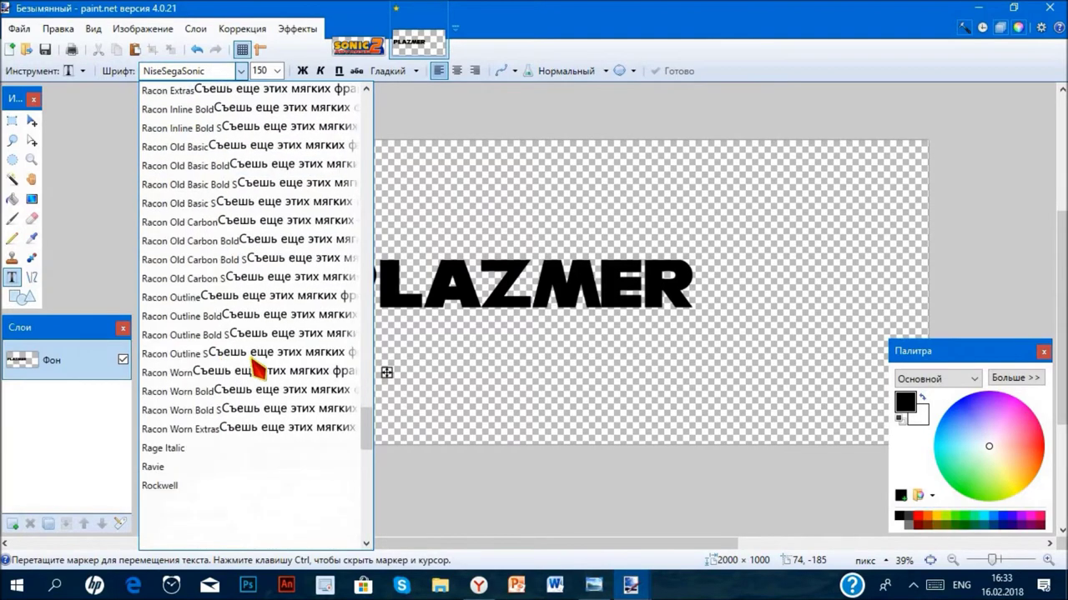
scroll(258, 369, down, 9)
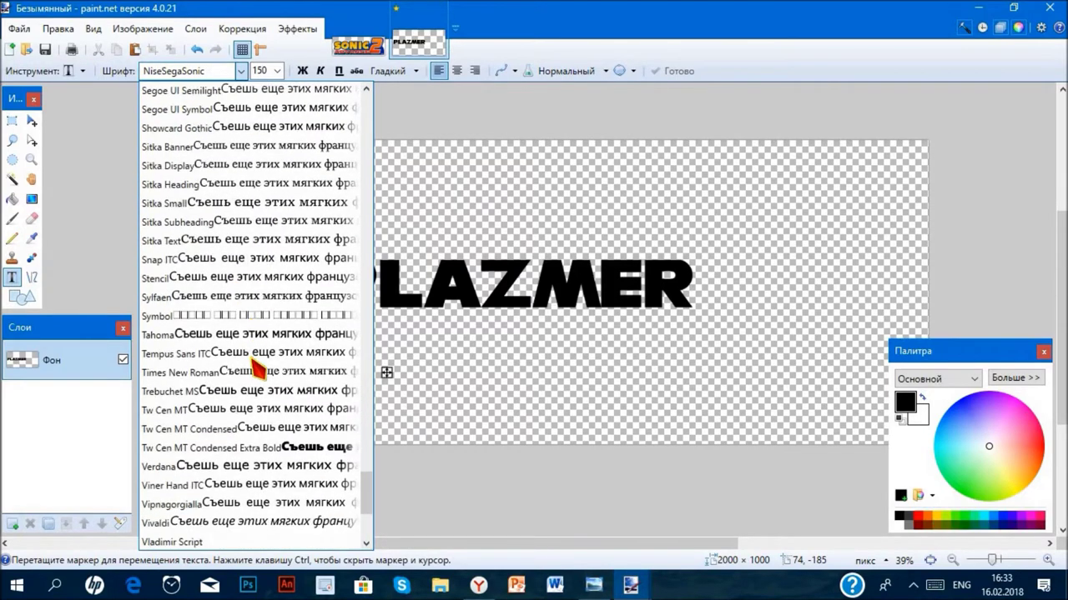
click(233, 390)
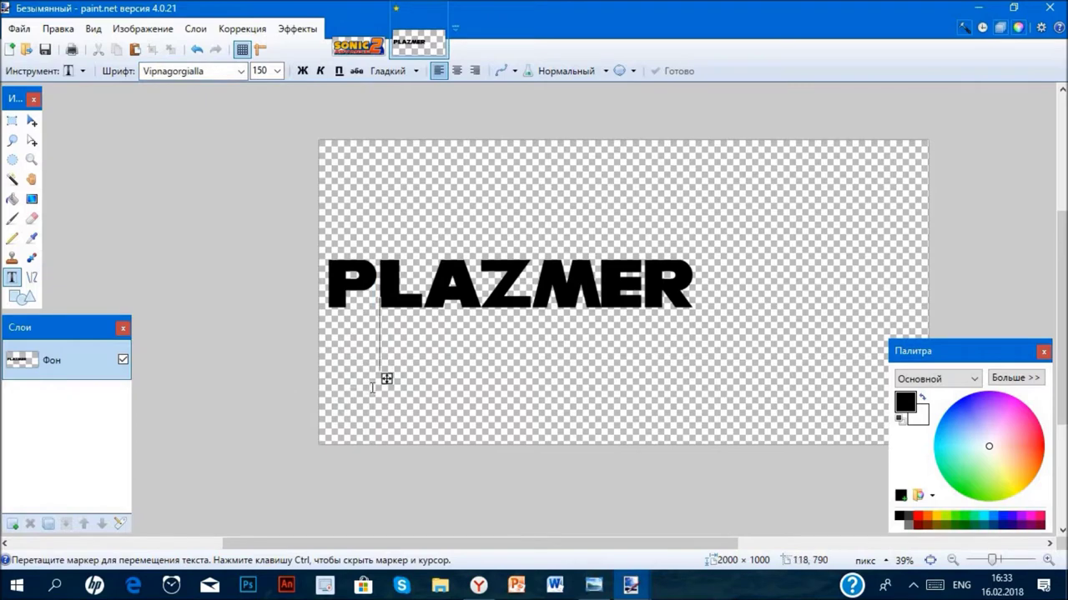
click(276, 71)
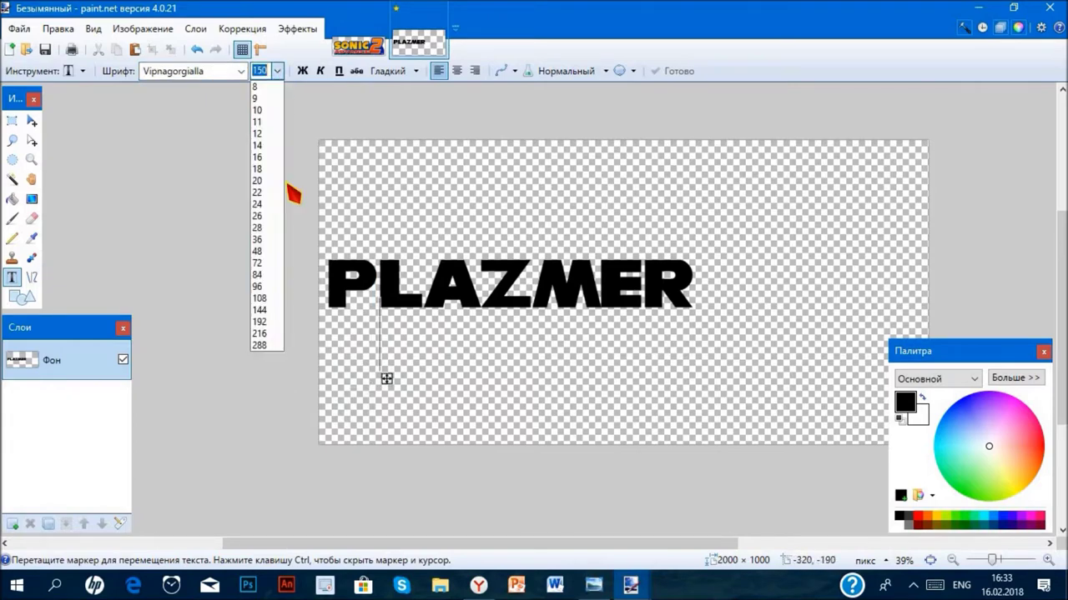
click(258, 298)
- Write ADVANCE in capitals beneath PLAZMER, make it bold and shift it slightly up and left
text(ad)
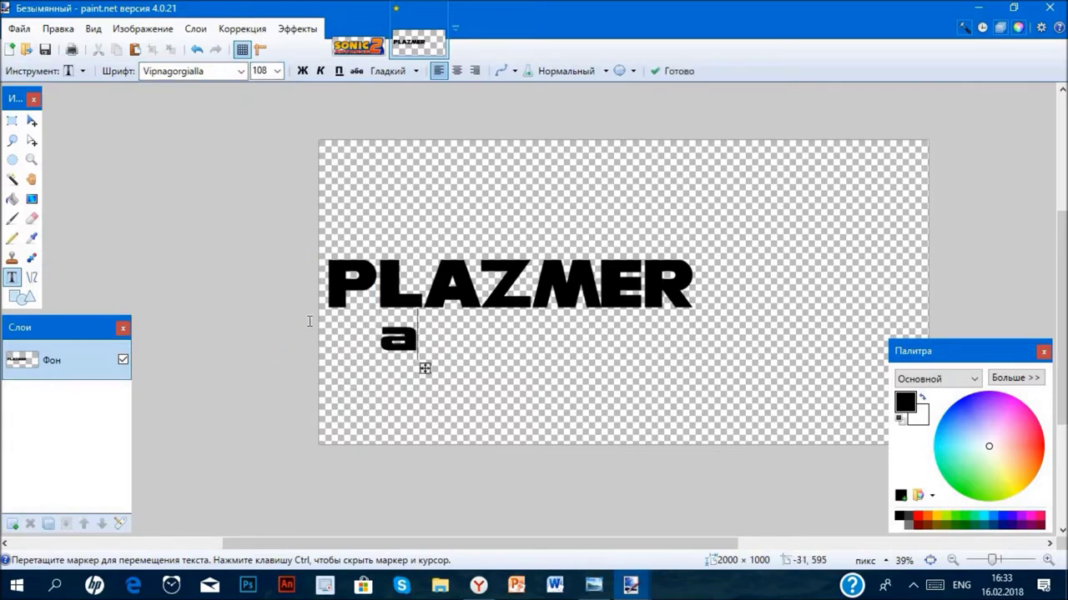
key(BackSpace)
key(BackSpace)
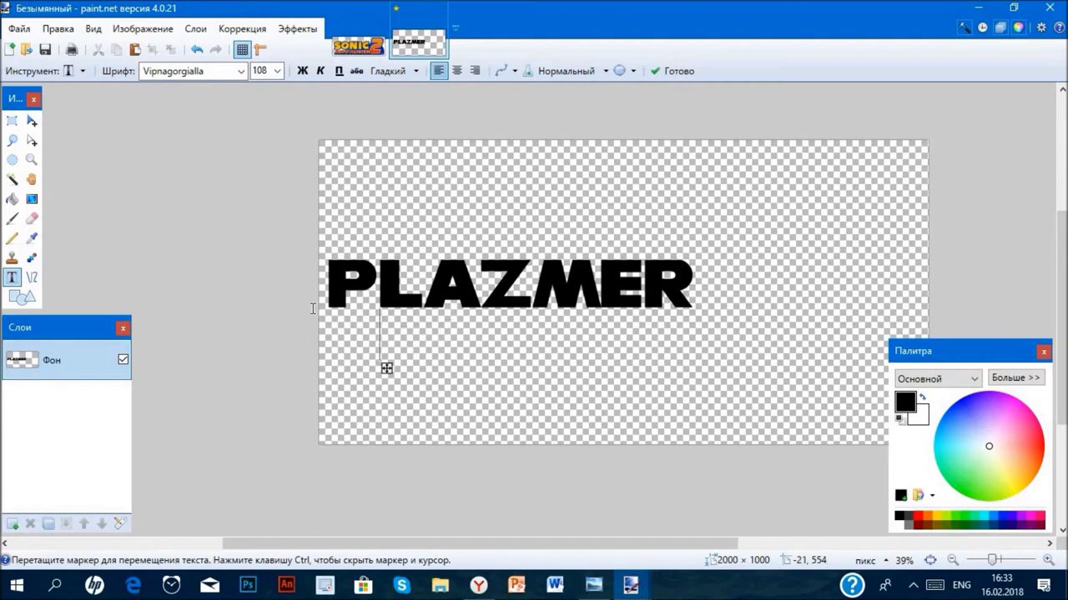
text(ADVANCE)
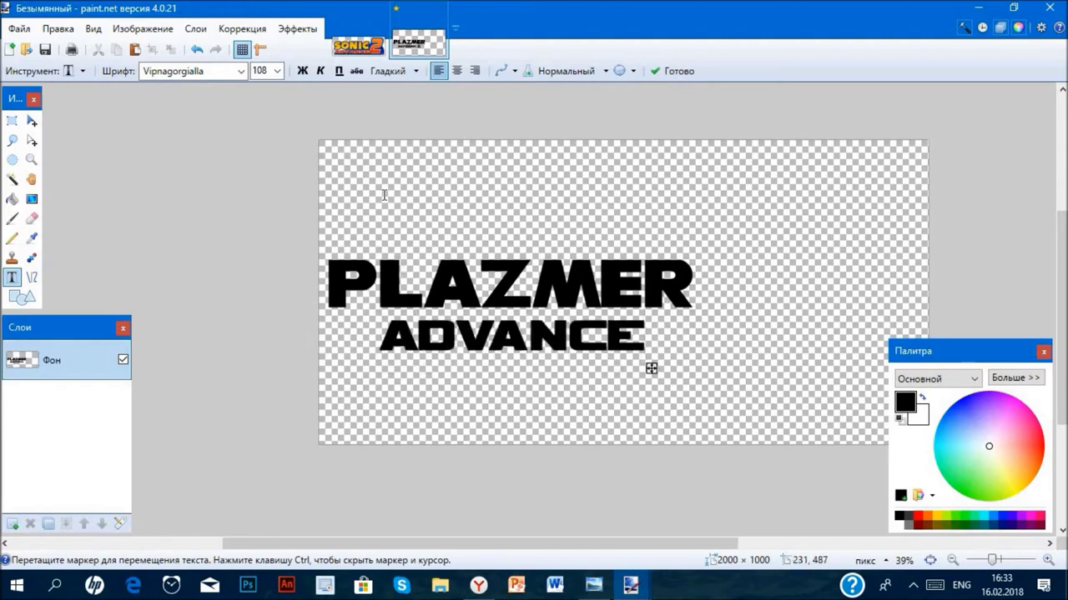
click(301, 71)
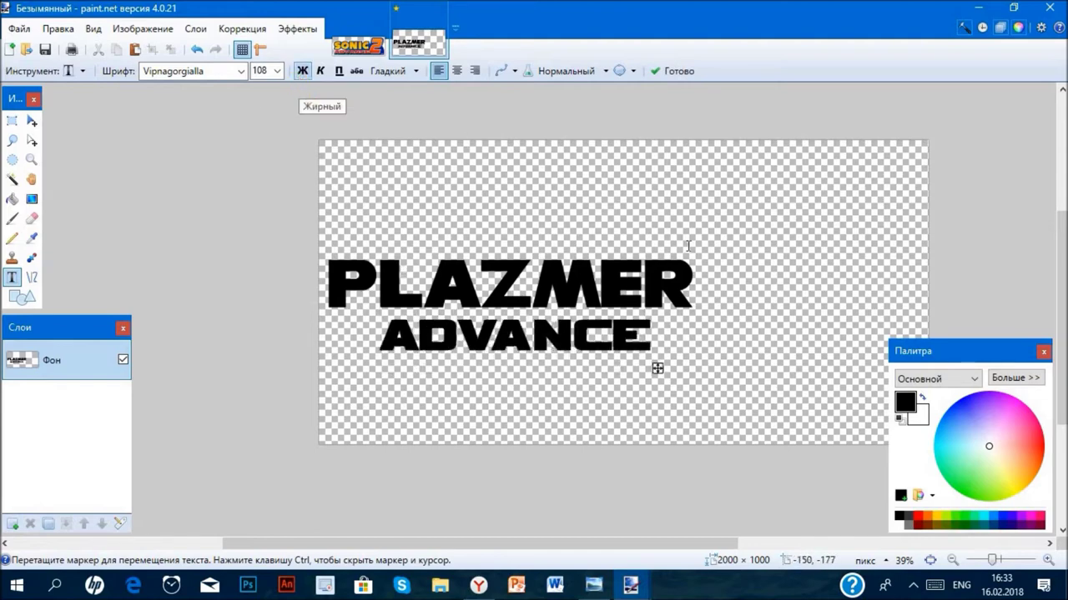
mouse_move(659, 371)
mouse_down()
mouse_move(640, 364)
mouse_move(649, 367)
mouse_up()
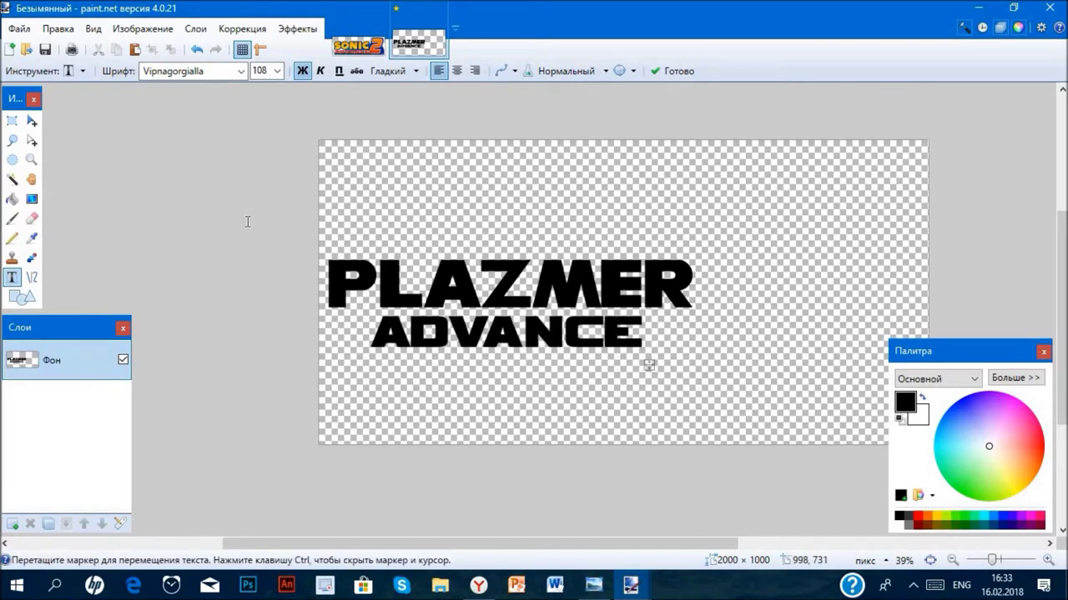
- Try to move the pixels of the single layer, and undo back to before the ADVANCE text was added
click(31, 121)
drag(511, 288, 507, 285)
key(ctrl+z)
key(ctrl+z)
key(ctrl+z)
key(ctrl+z)
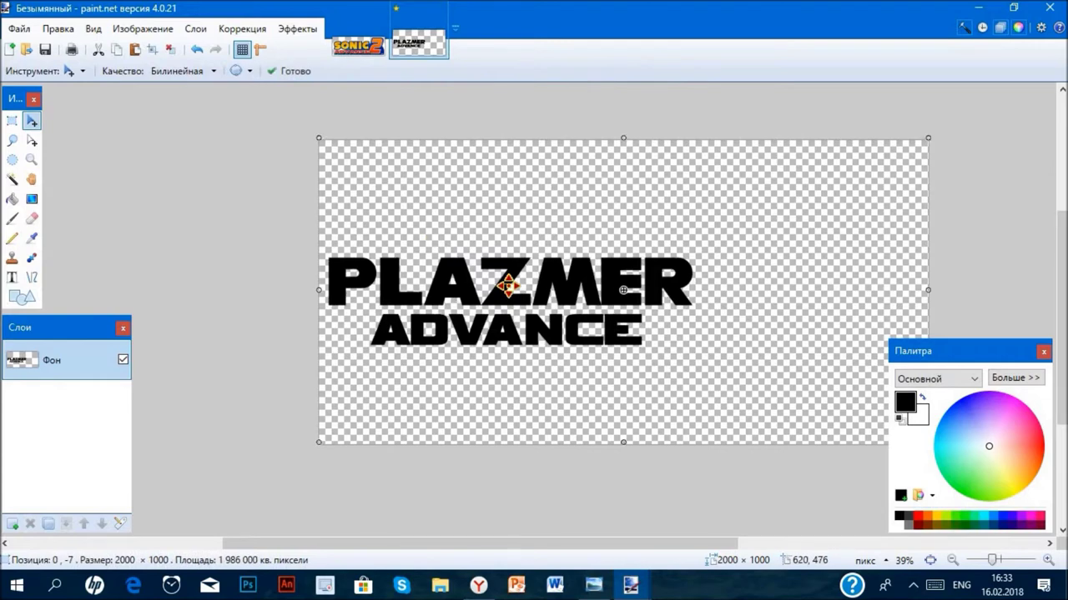
- Add a new layer, write ADVANCE in bold on it and position the text beneath PLAZMER
click(12, 524)
click(11, 277)
click(471, 341)
text(ADV)
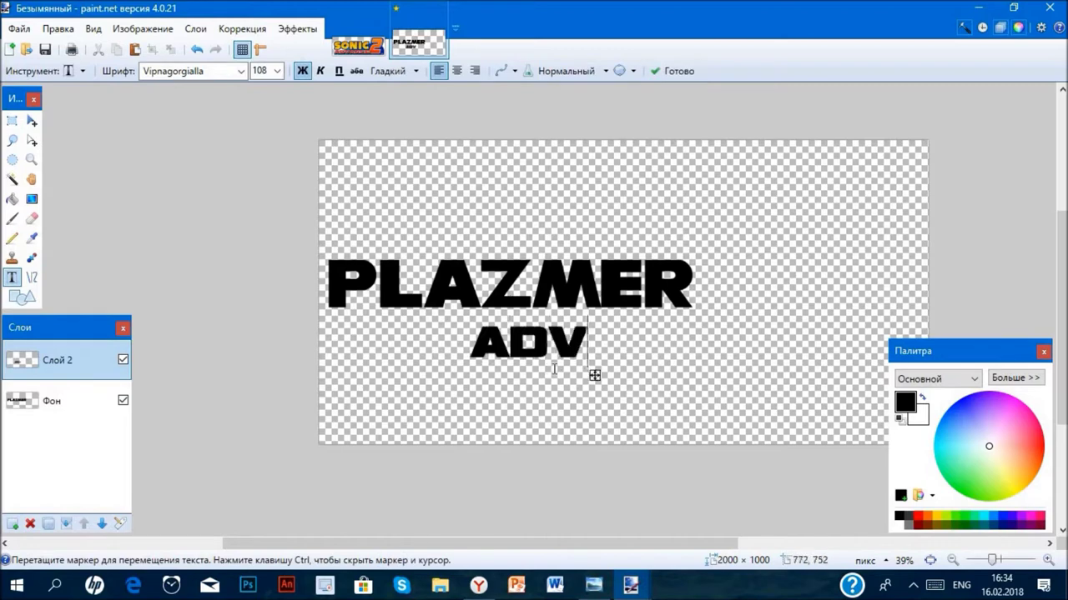
text(ANCE)
drag(749, 375, 651, 370)
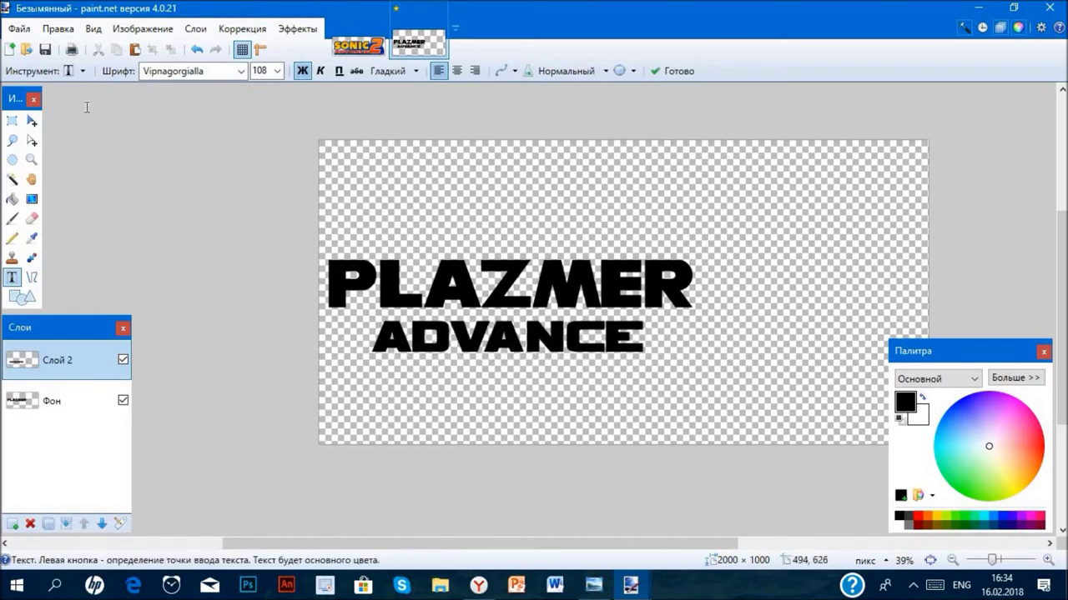
- Stretch the ADVANCE layer horizontally to about 2408 pixels wide and position the word centred just beneath PLAZMER
click(32, 121)
drag(425, 331, 497, 330)
drag(931, 286, 1015, 286)
drag(654, 374, 603, 374)
drag(965, 288, 999, 286)
drag(602, 332, 625, 336)
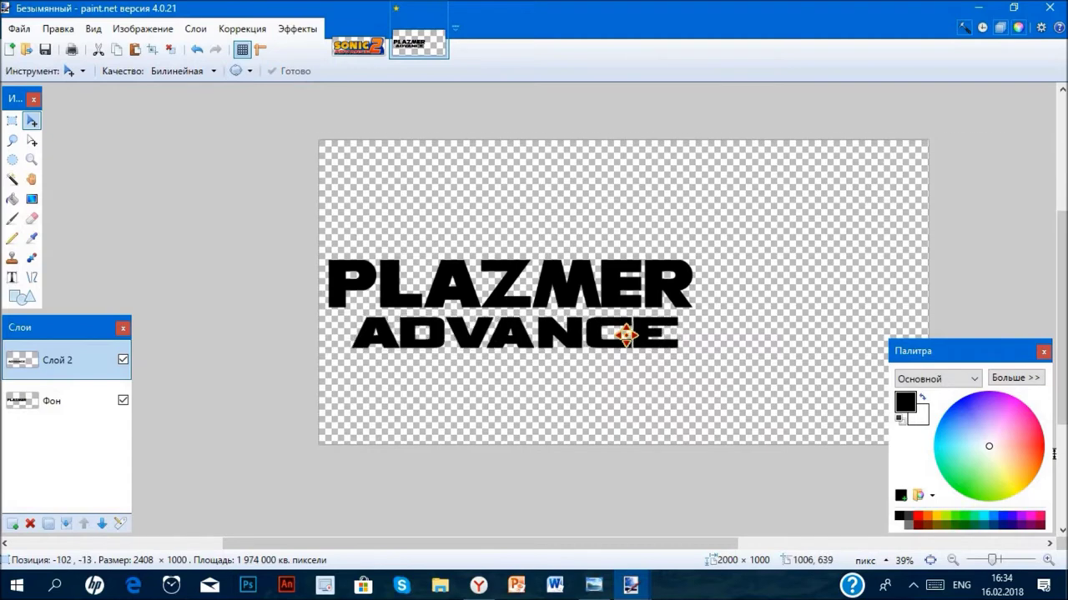
- Add a new layer above ADVANCE and prepare text on it at font size 288
click(12, 524)
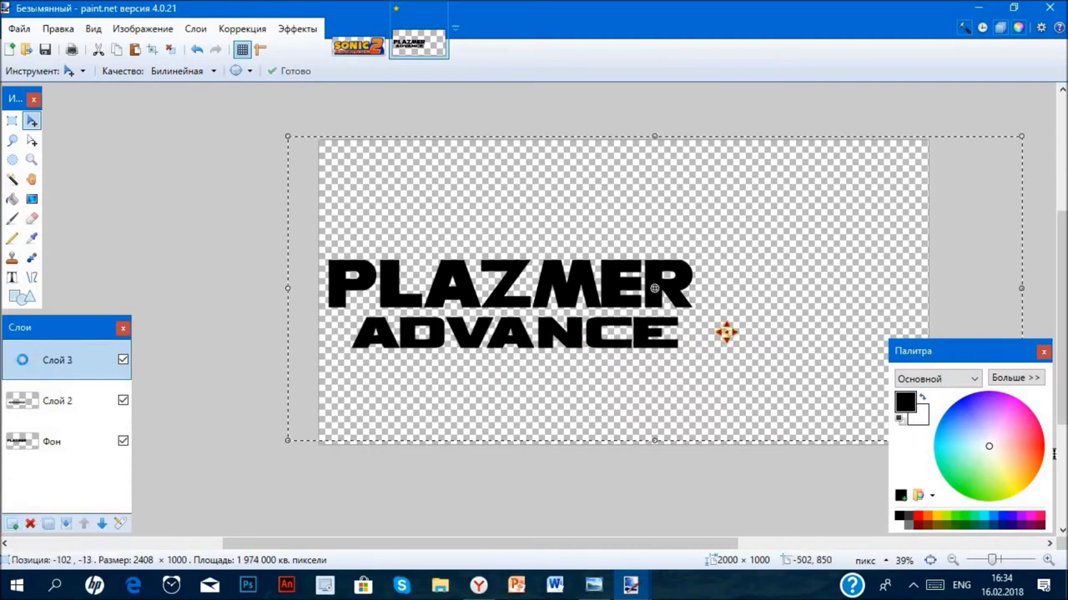
key(ctrl+a)
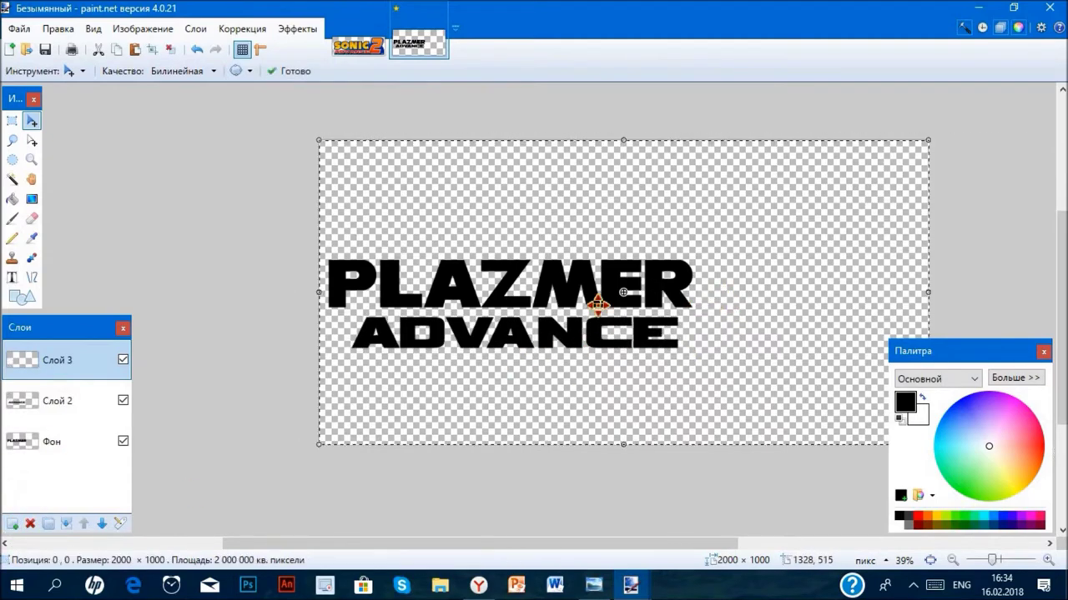
click(12, 277)
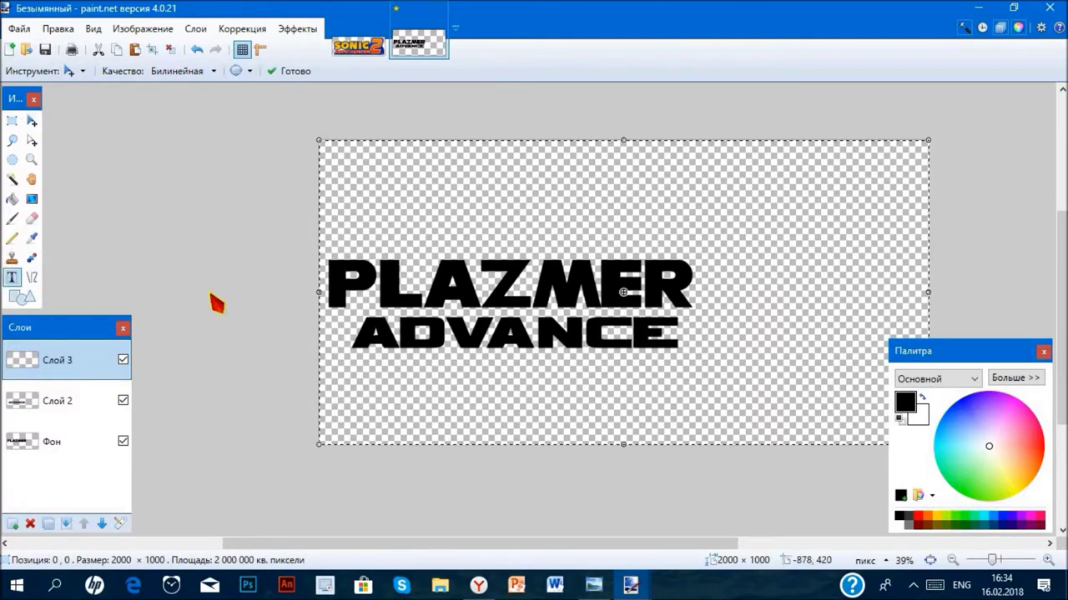
click(730, 302)
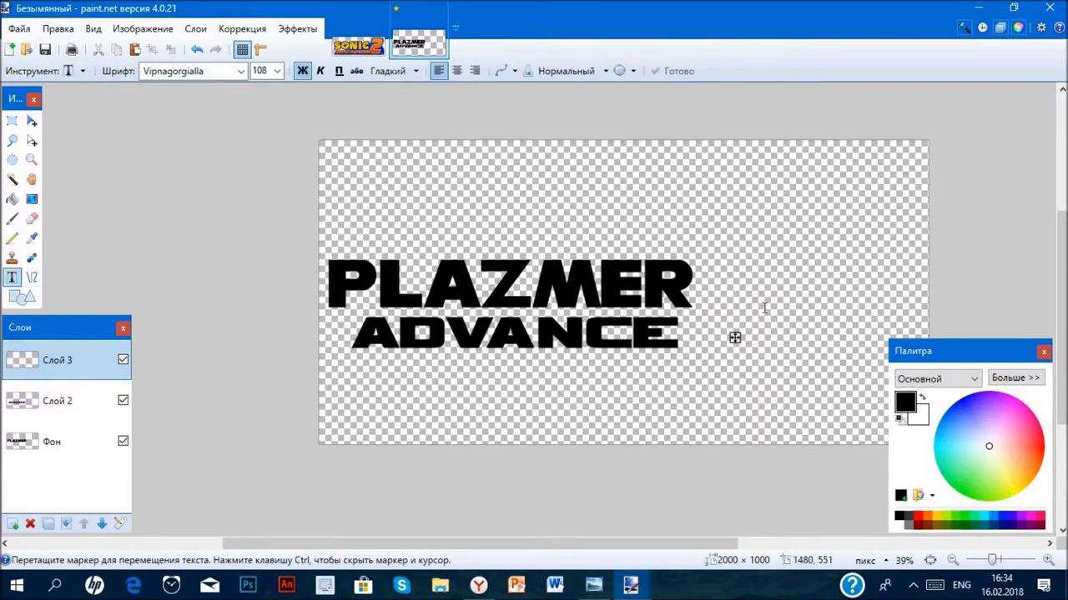
click(277, 71)
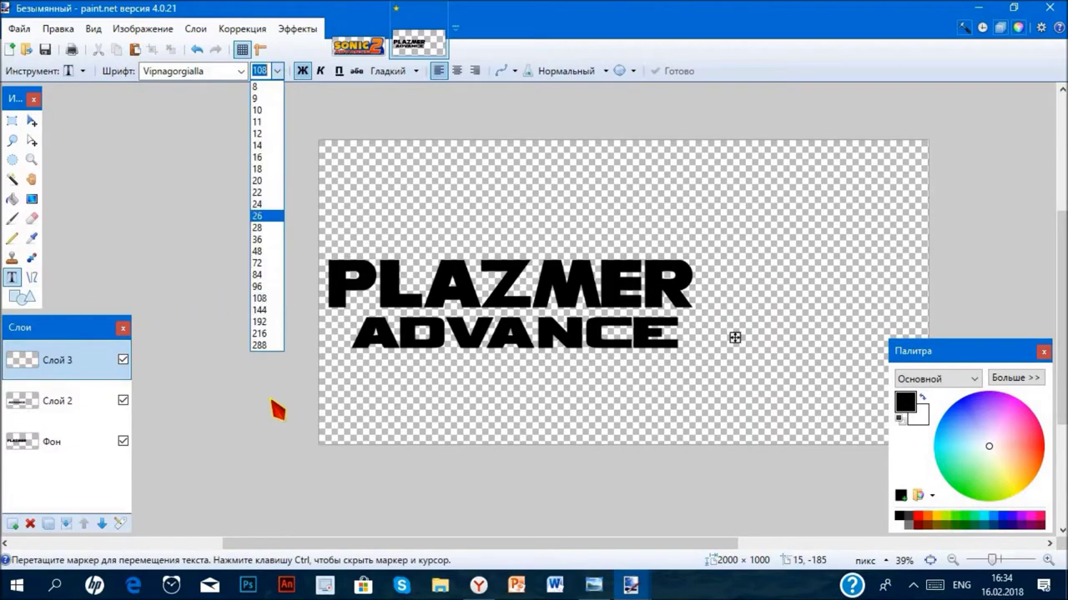
click(260, 345)
- Try writing an upright bold 2 beside the words and shifting it slightly left, and undo both the move and the text
text(2)
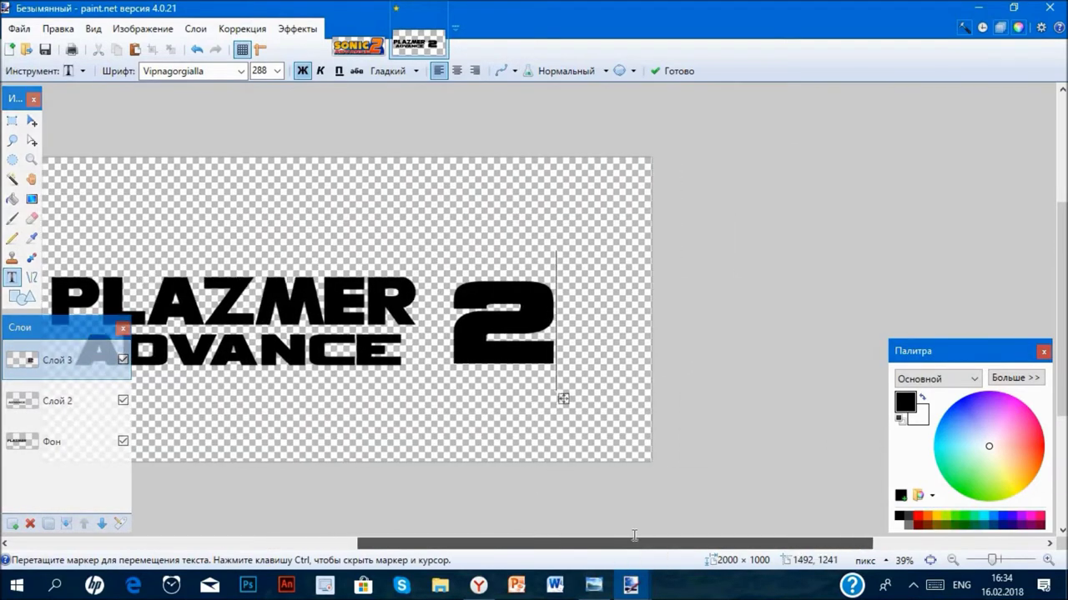
click(32, 121)
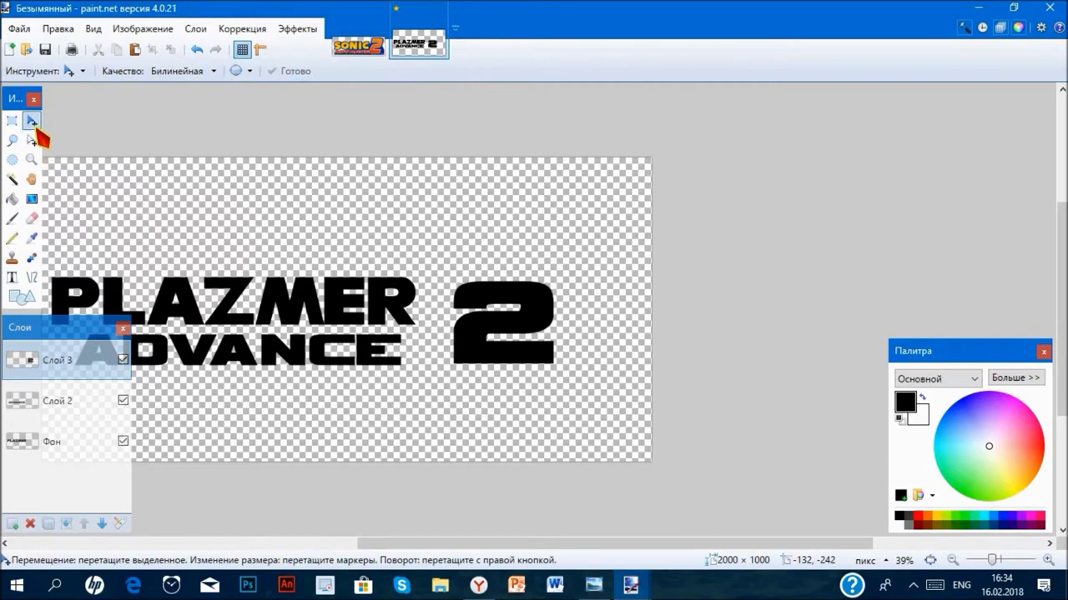
drag(457, 323, 449, 323)
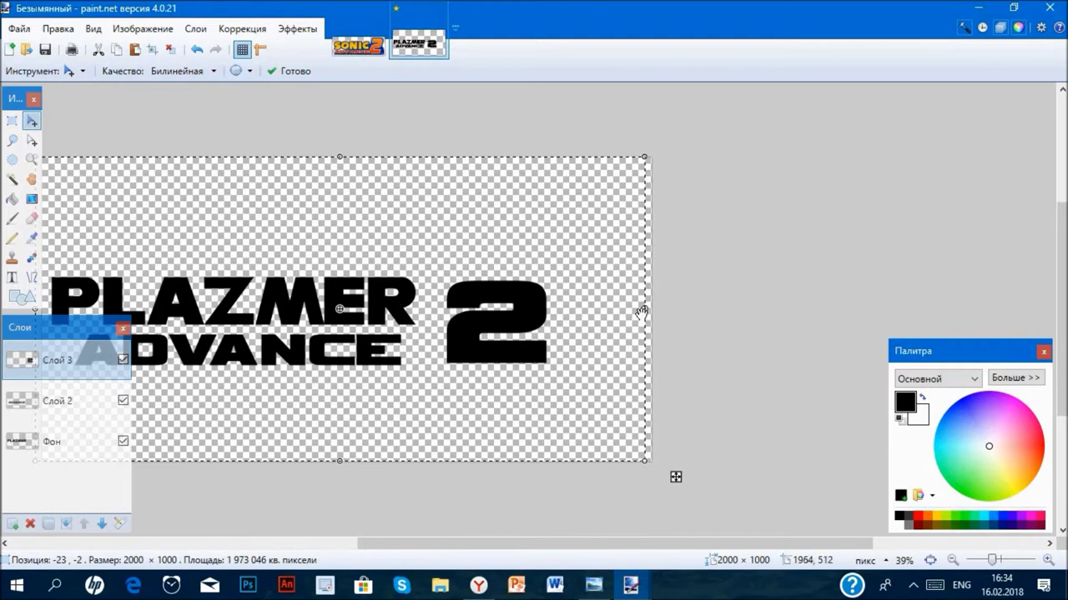
key(ctrl+z)
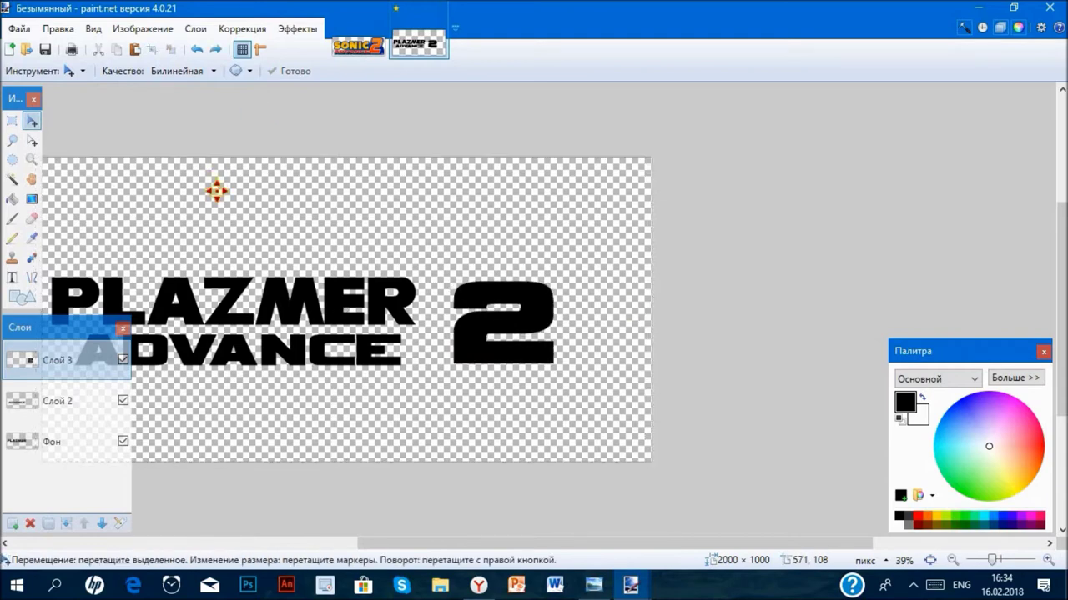
key(ctrl+z)
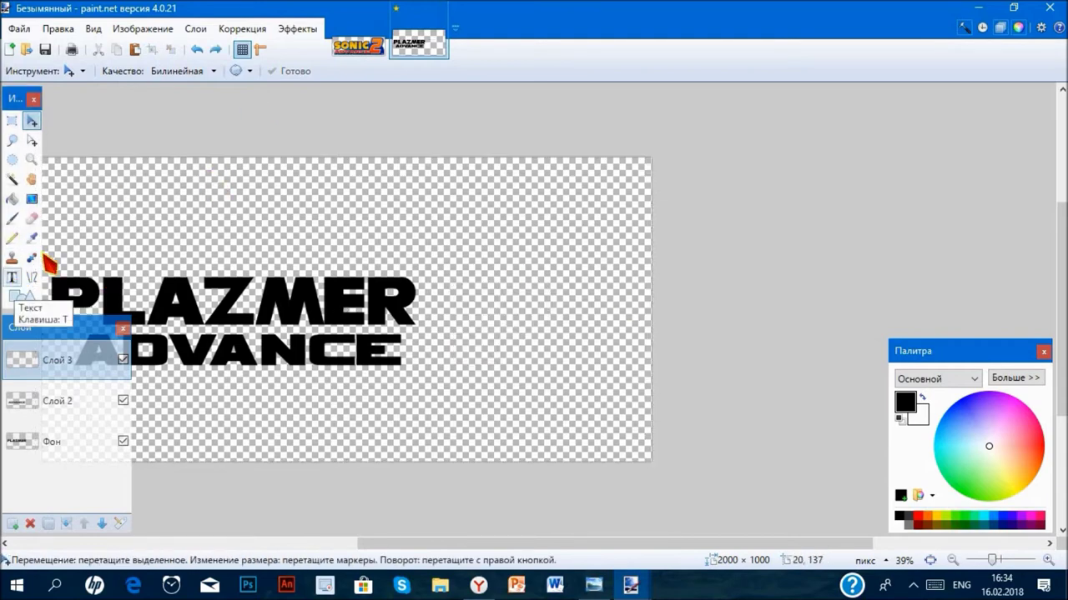
- Write a 2 in bold italic at size 288 on the new layer and place it beside PLAZMER ADVANCE
click(12, 277)
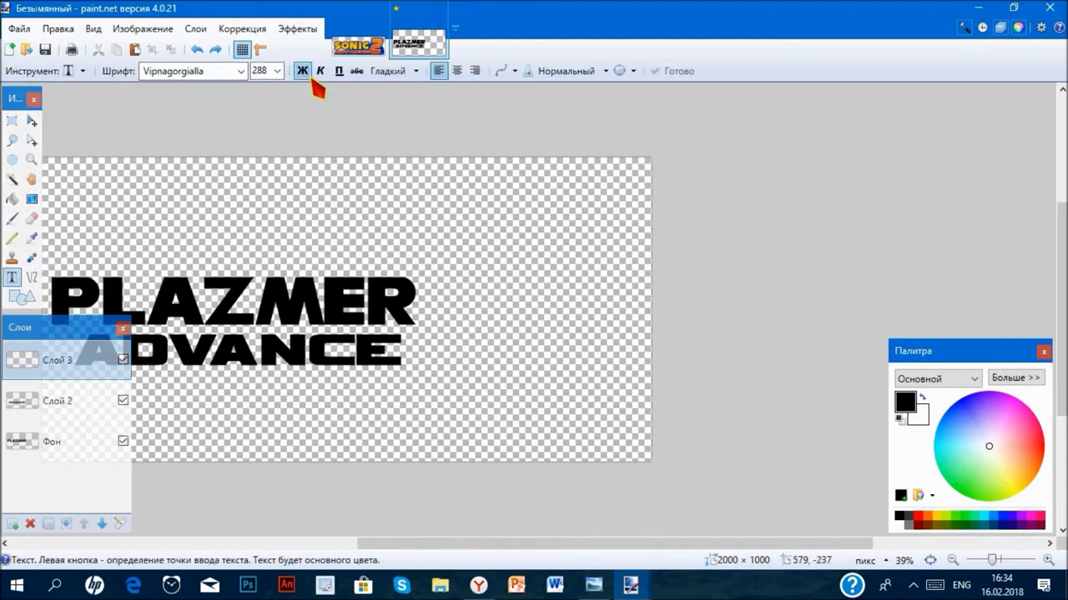
click(477, 317)
text(2)
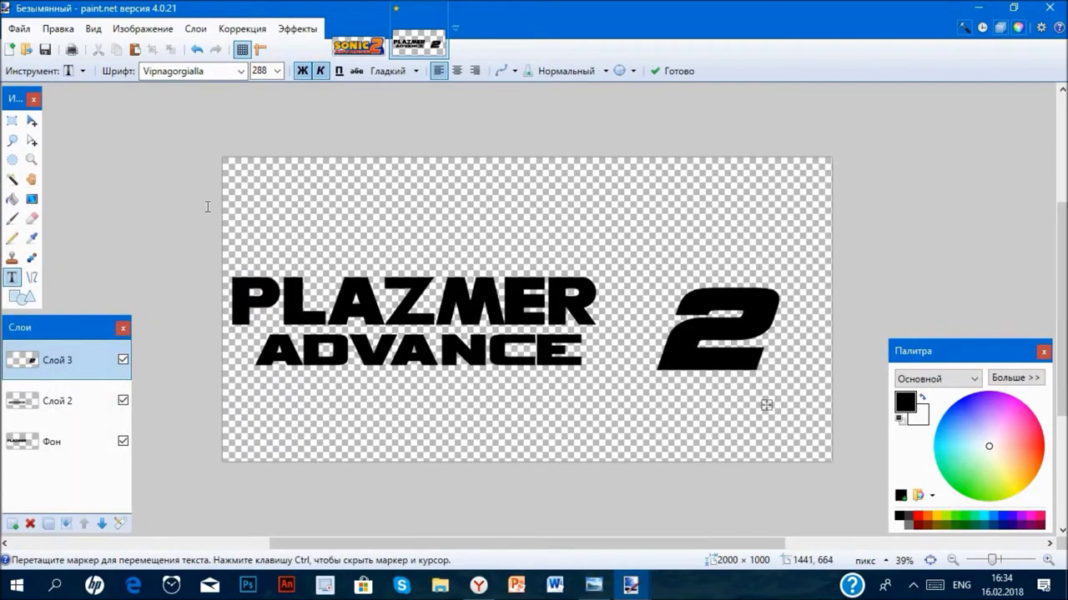
click(322, 71)
click(321, 71)
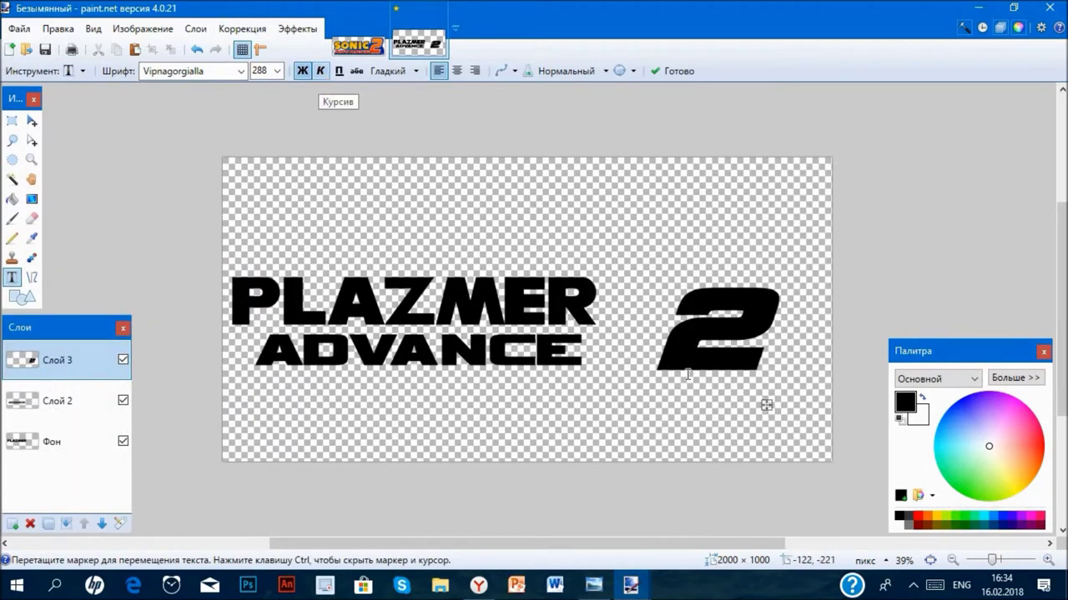
drag(767, 407, 749, 402)
click(500, 342)
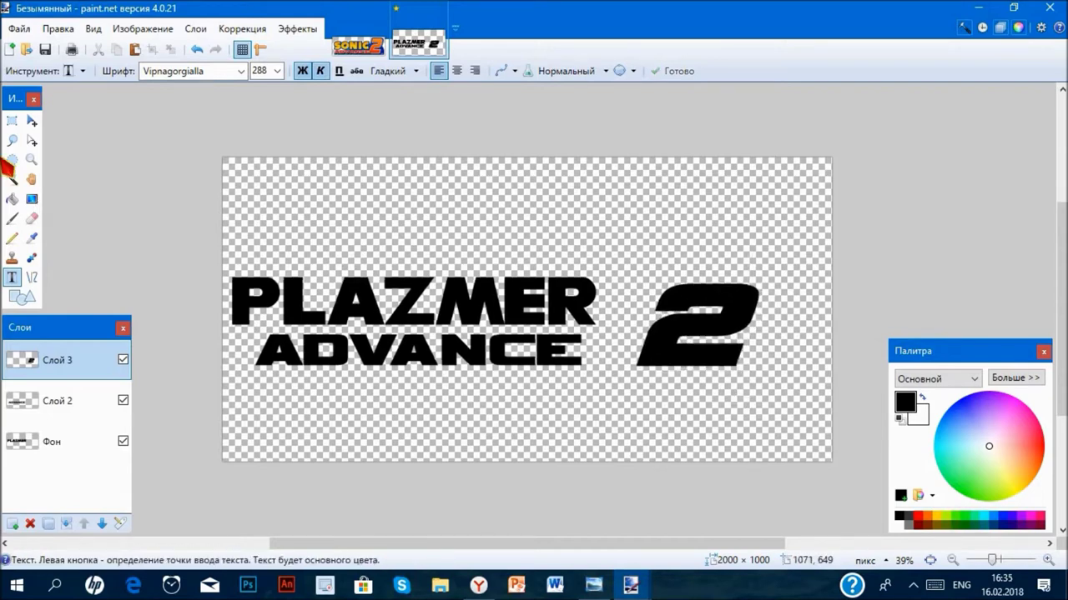
- Enlarge the layer with the 2 to about 2384 × 1192 pixels, keeping the digit to the right of ADVANCE
click(32, 121)
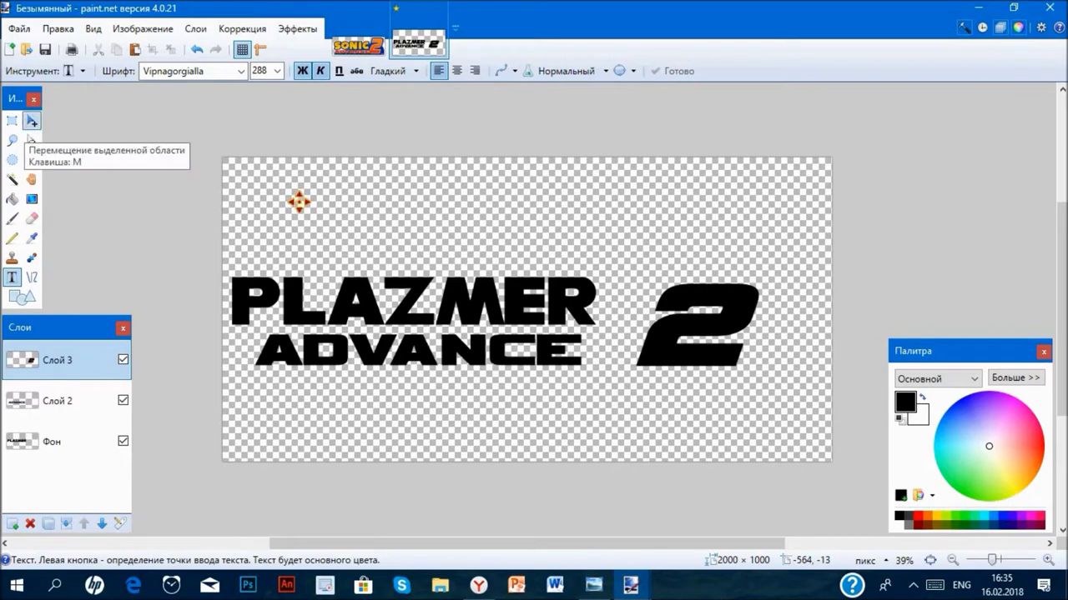
drag(693, 360, 679, 360)
drag(816, 313, 709, 317)
drag(617, 337, 697, 336)
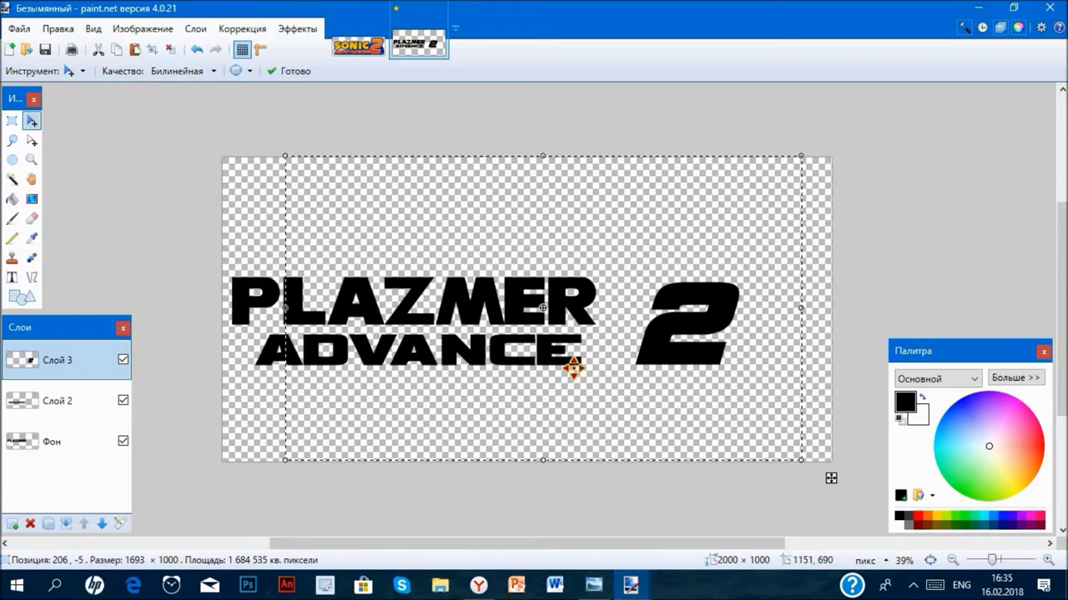
drag(804, 156, 916, 94)
drag(823, 286, 744, 327)
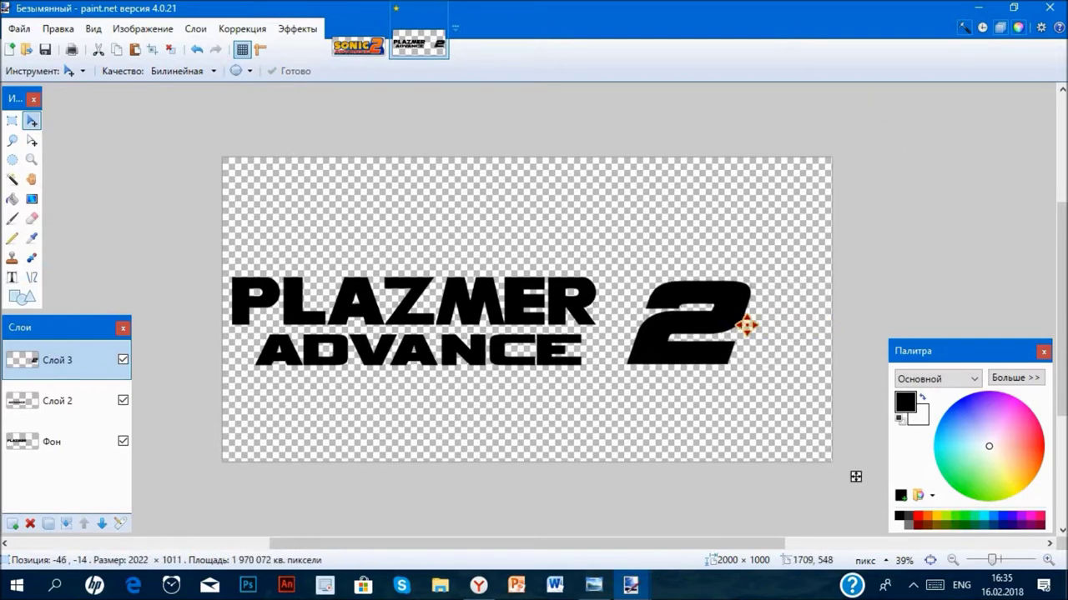
drag(826, 307, 677, 359)
drag(759, 161, 984, 91)
drag(718, 267, 588, 302)
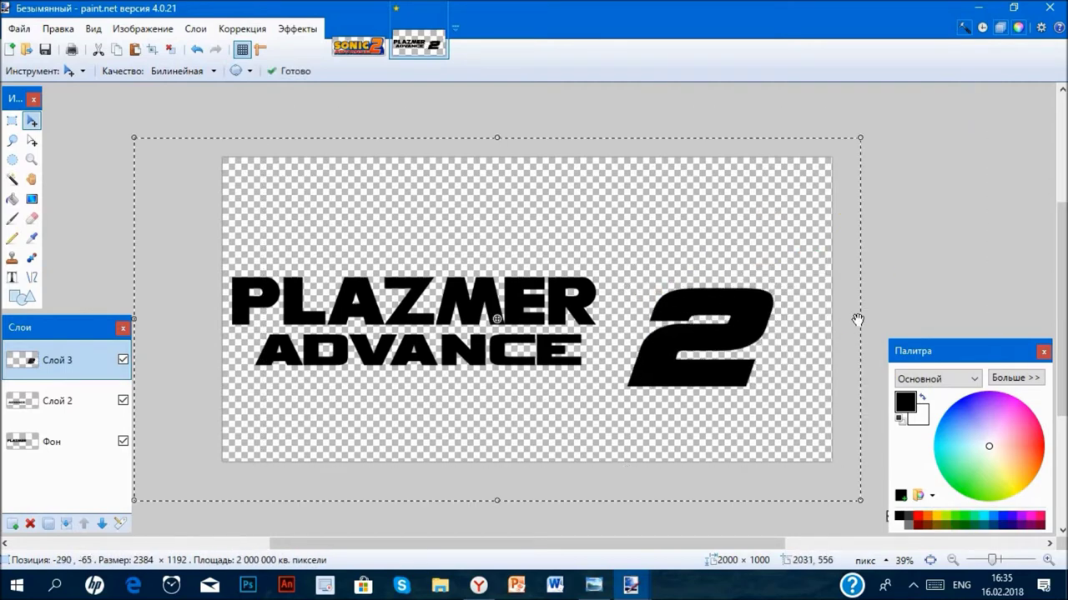
- Narrow and heighten the layer with the 2 to about 1772 × 1333 pixels, making the digit taller than both words together
drag(859, 319, 698, 320)
drag(615, 356, 748, 341)
drag(825, 306, 765, 305)
mouse_move(673, 350)
mouse_down()
mouse_move(699, 351)
mouse_move(690, 342)
mouse_up()
drag(788, 117, 822, 74)
drag(731, 307, 627, 321)
- Align the base of the 2 with the bottom of ADVANCE, move it right clear of the words and deselect it
ctrl+scroll(626, 321, up, 6)
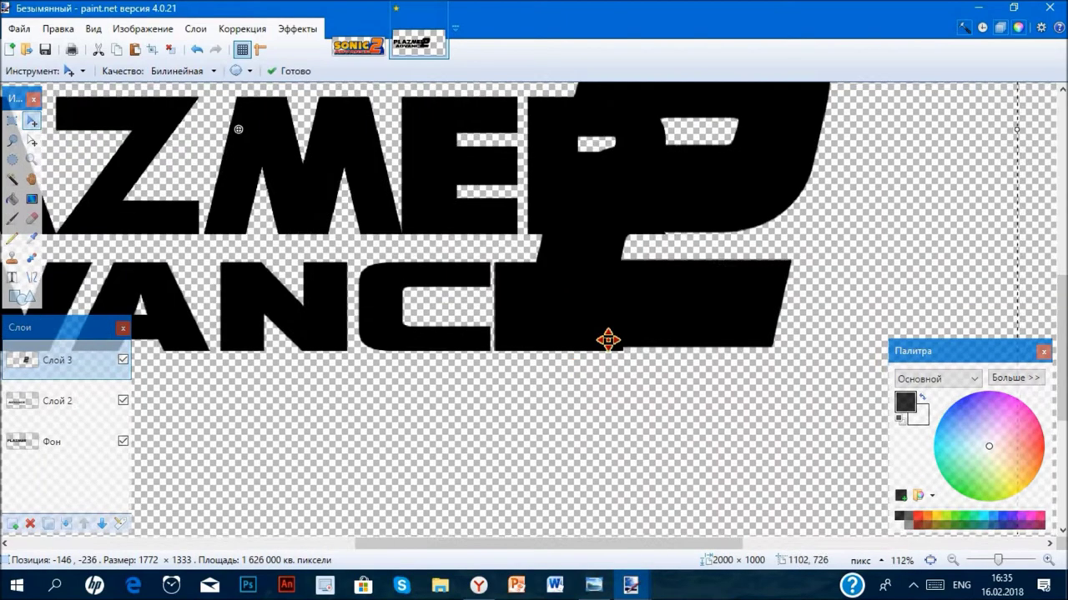
drag(644, 336, 640, 339)
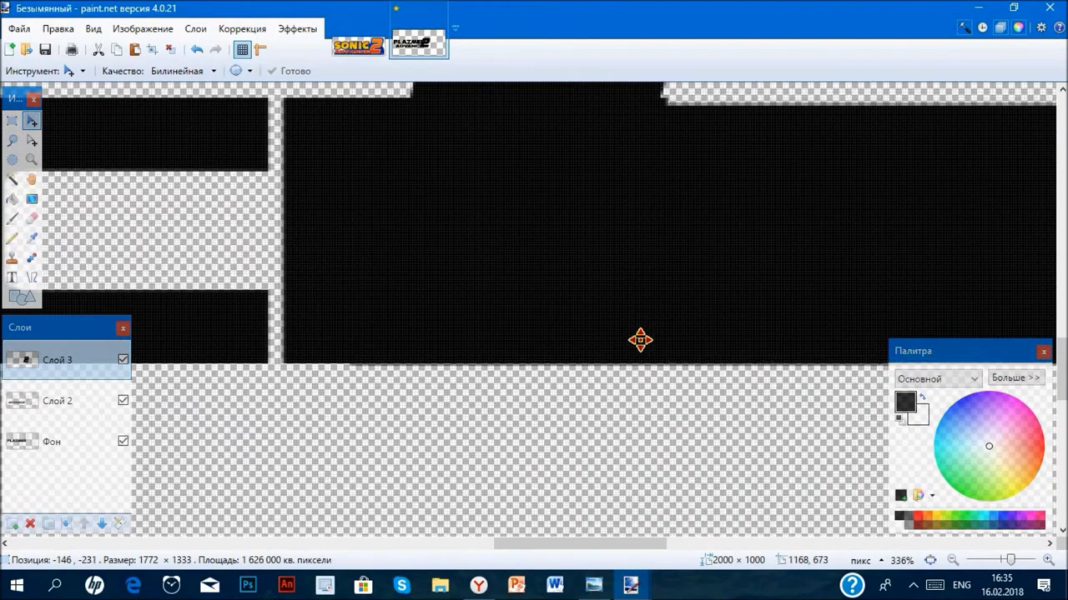
scroll(640, 340, down, 6)
key(Return)
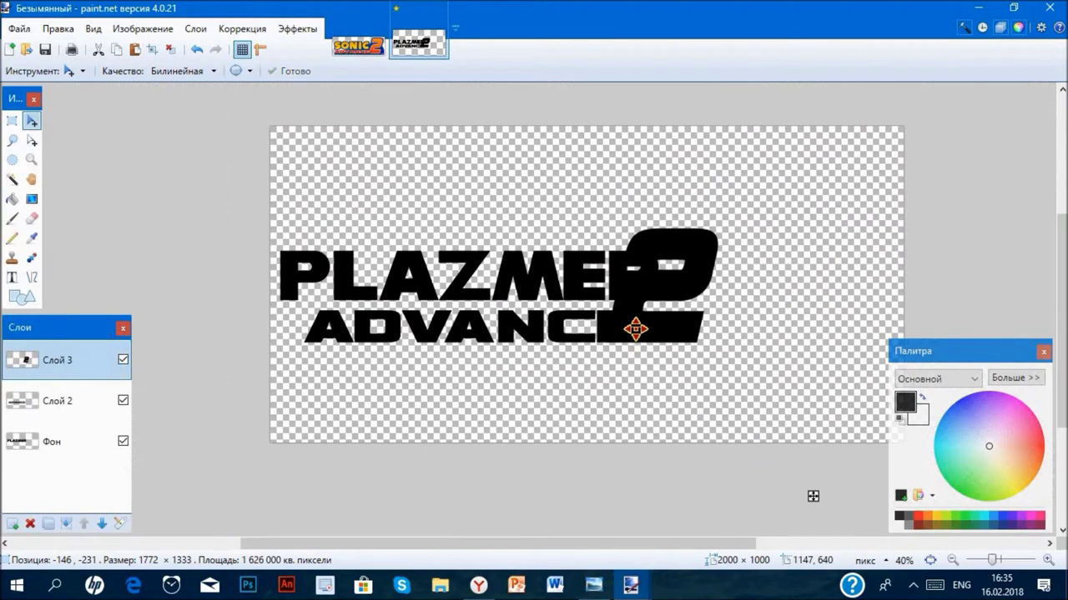
drag(853, 493, 812, 495)
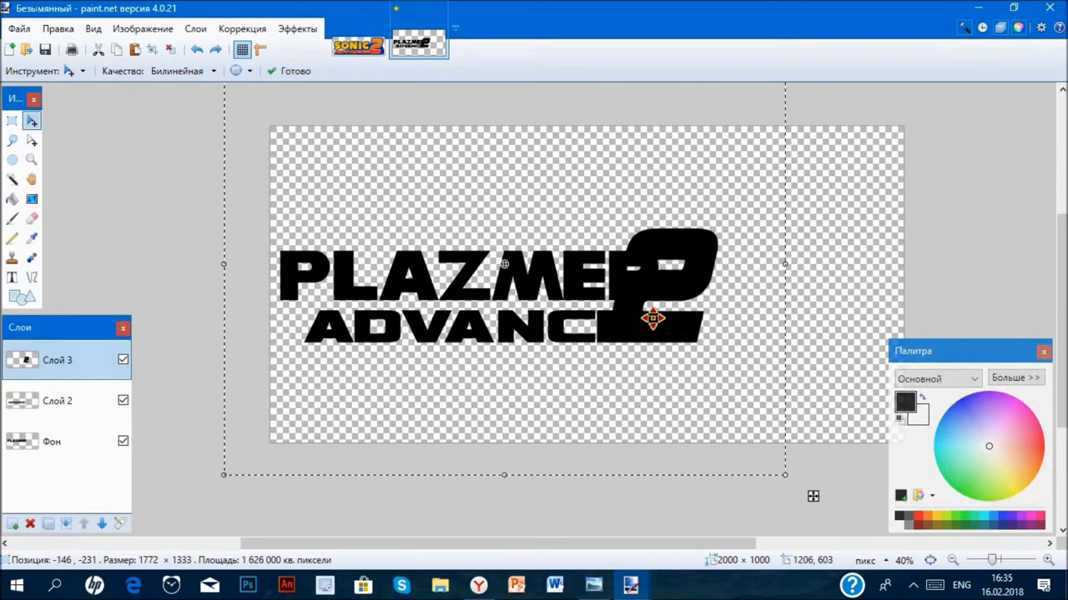
key(Return)
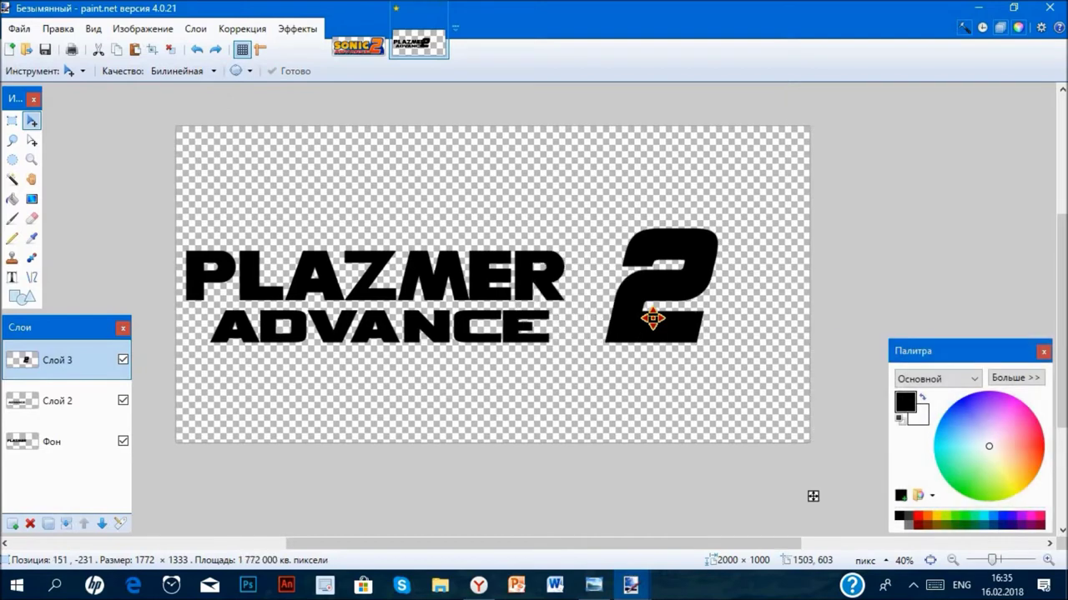
click(812, 496)
key(ctrl+d)
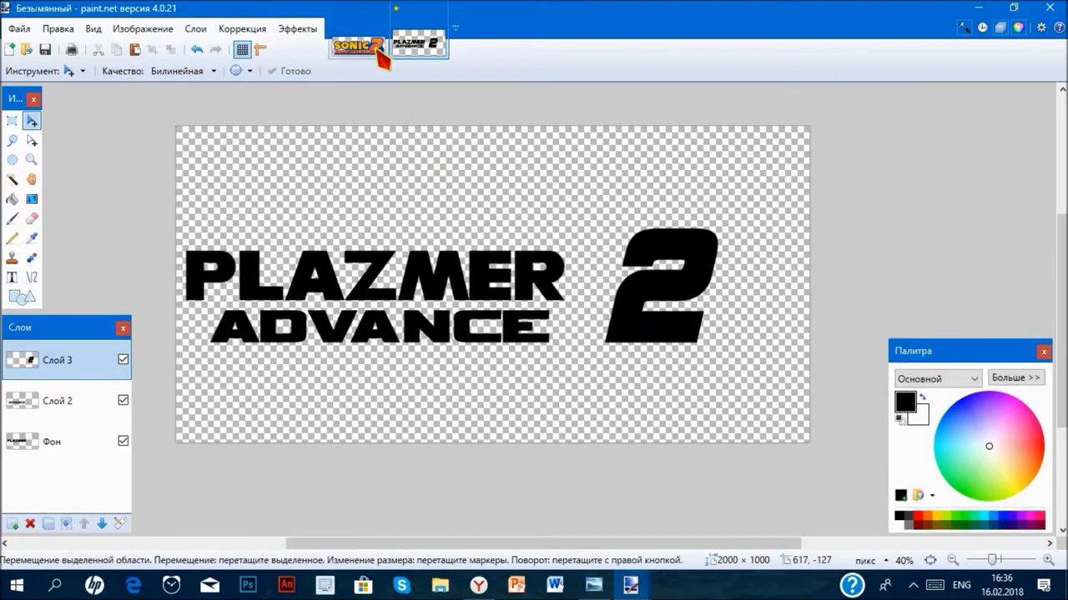
- Check the Sonic Advance 2 reference logo, add a new layer and draw a horizontal line about 1885 pixels long just beneath the lettering
key(ctrl+Tab)
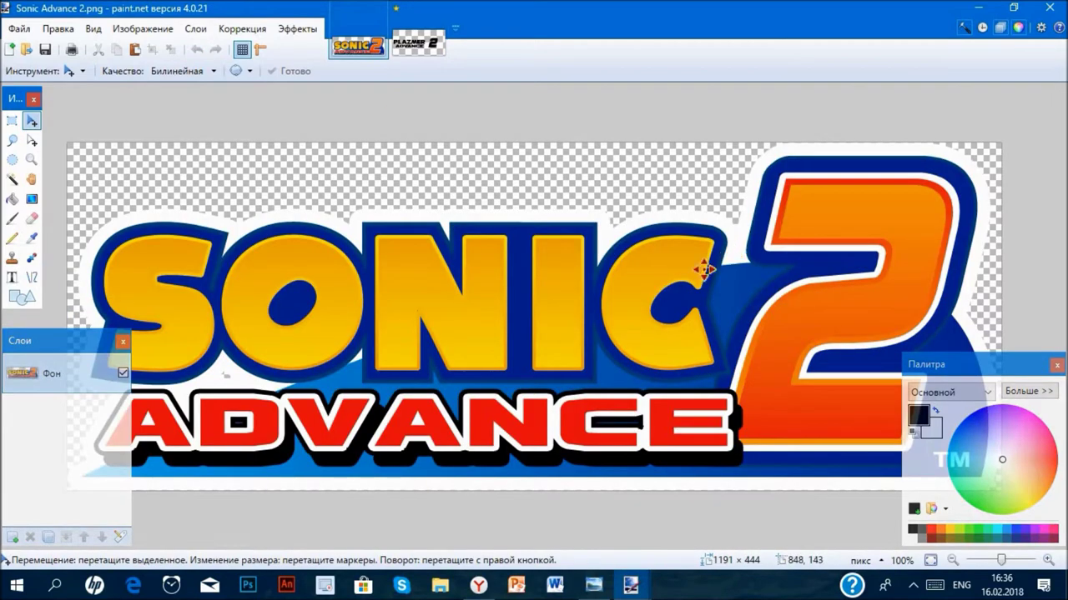
key(ctrl+minus)
click(419, 45)
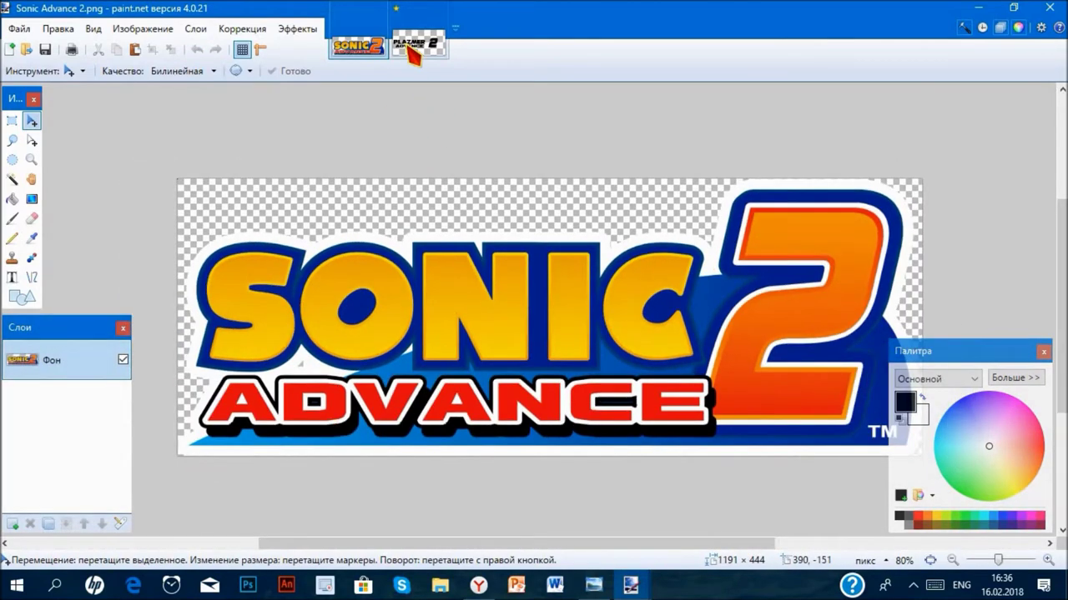
click(31, 277)
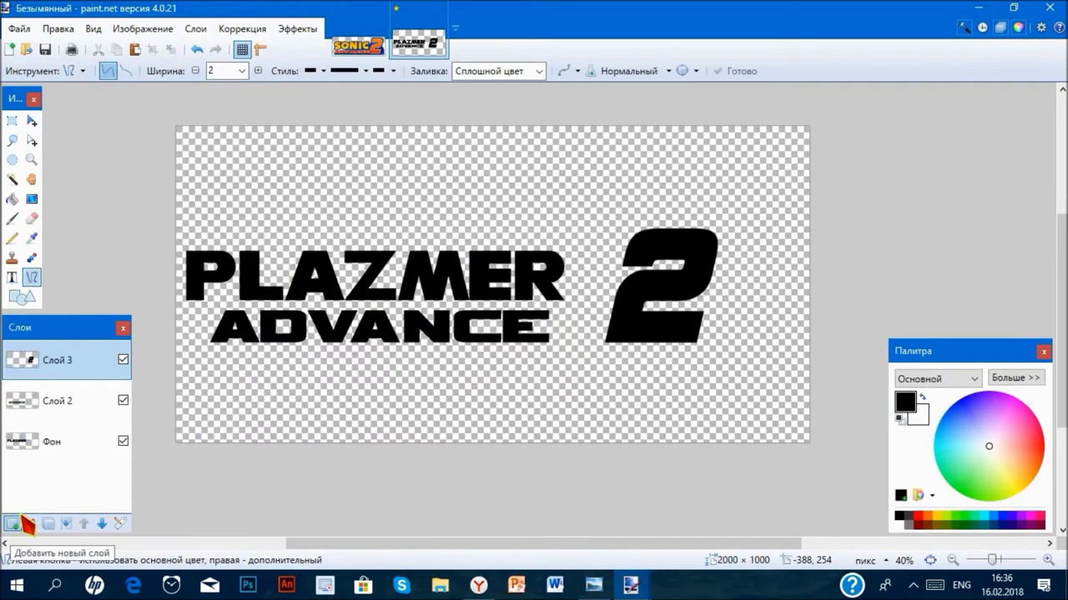
click(12, 523)
drag(185, 370, 786, 370)
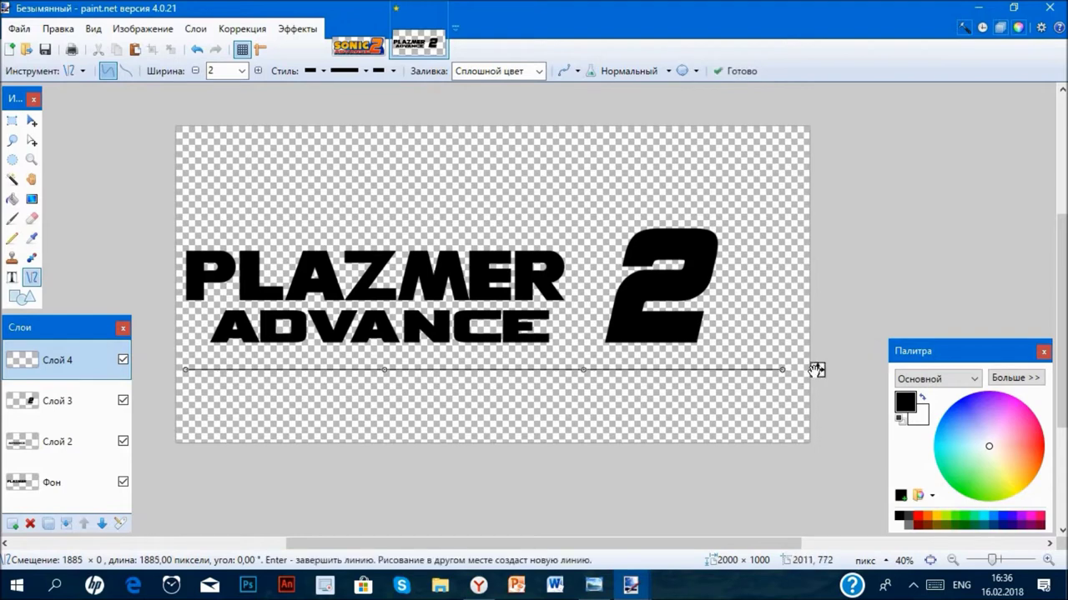
drag(818, 369, 815, 356)
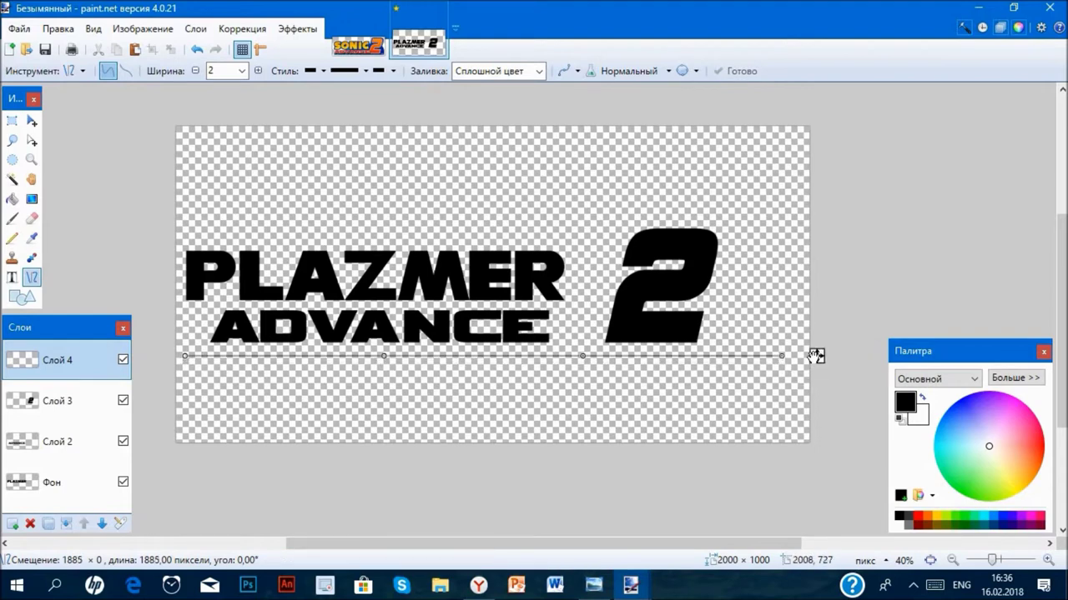
key(Return)
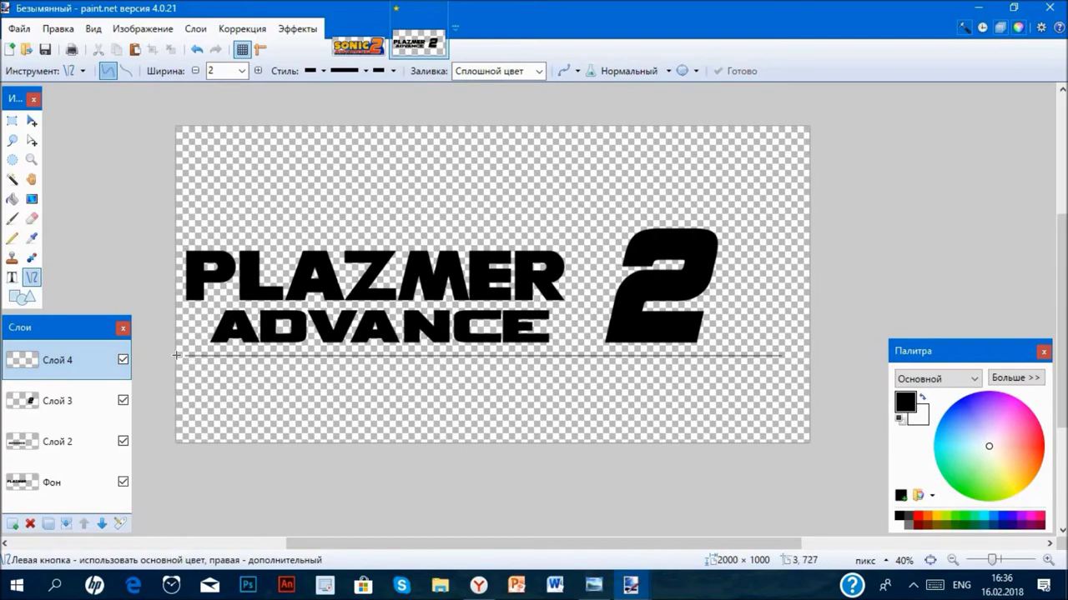
- Draw a second line about 1885 pixels long over the horizontal one, matching its two end points
scroll(176, 356, up, 10)
drag(261, 392, 255, 416)
scroll(359, 414, down, 4)
scroll(345, 415, right, 15)
drag(344, 414, 454, 410)
scroll(345, 414, right, 15)
scroll(345, 415, right, 5)
scroll(462, 411, up, 5)
scroll(484, 409, down, 10)
scroll(480, 416, down, 6)
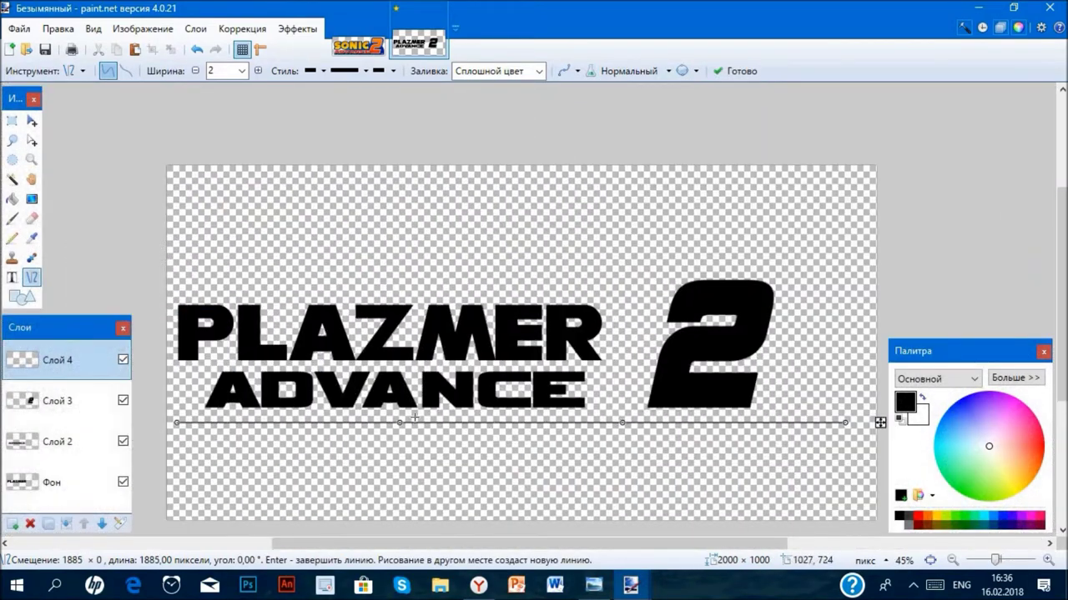
- Bend the second line into an arch rising from the lower left over the 2 and curving down to the right end
drag(399, 424, 390, 307)
drag(624, 421, 791, 271)
drag(392, 310, 423, 336)
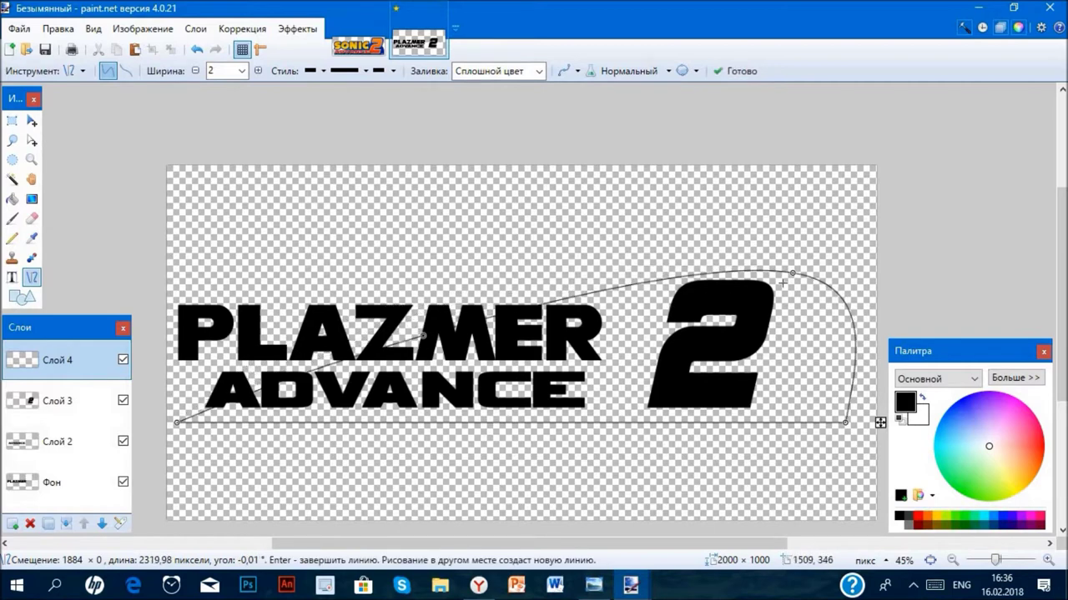
mouse_move(793, 275)
mouse_down()
mouse_move(806, 280)
mouse_move(808, 269)
mouse_up()
drag(425, 336, 430, 337)
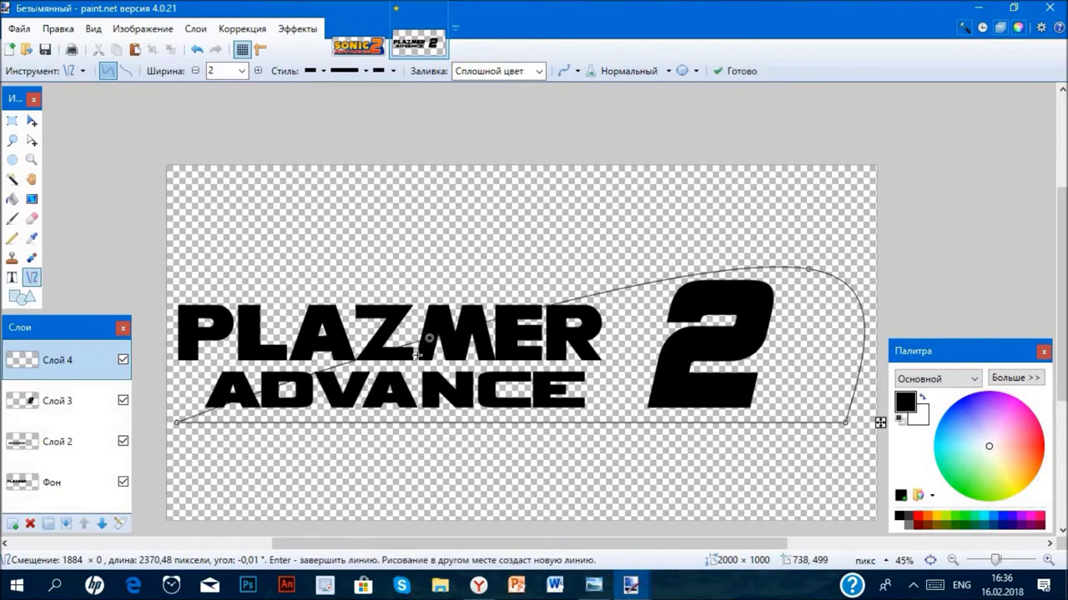
drag(810, 266, 806, 285)
drag(430, 339, 462, 317)
drag(804, 292, 807, 287)
key(Return)
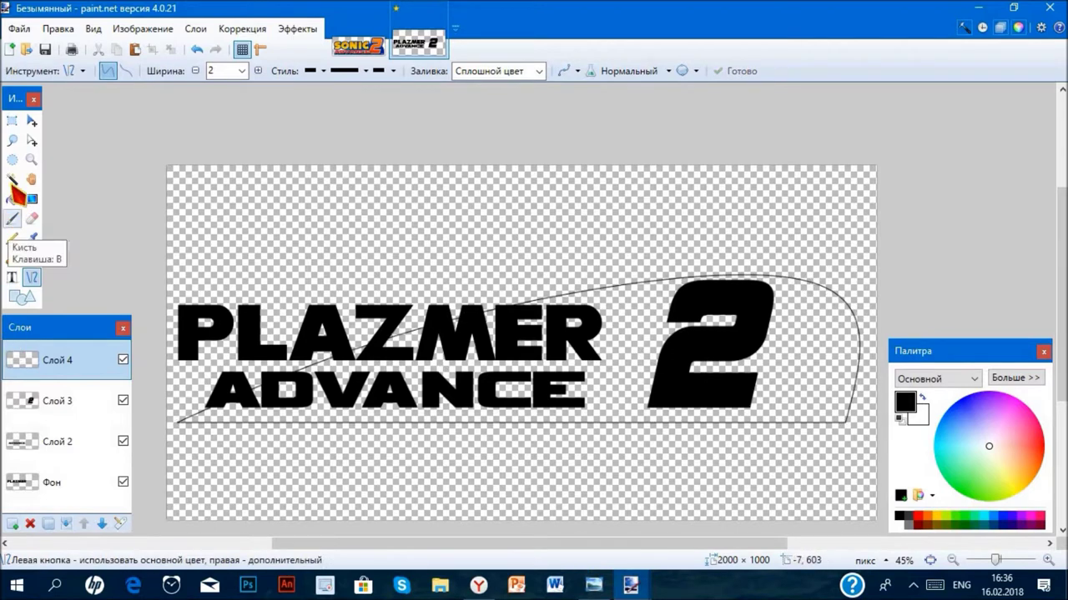
- Select the area enclosed by the arch and the baseline with the Magic Wand and add a new layer for its fill
click(13, 179)
click(593, 355)
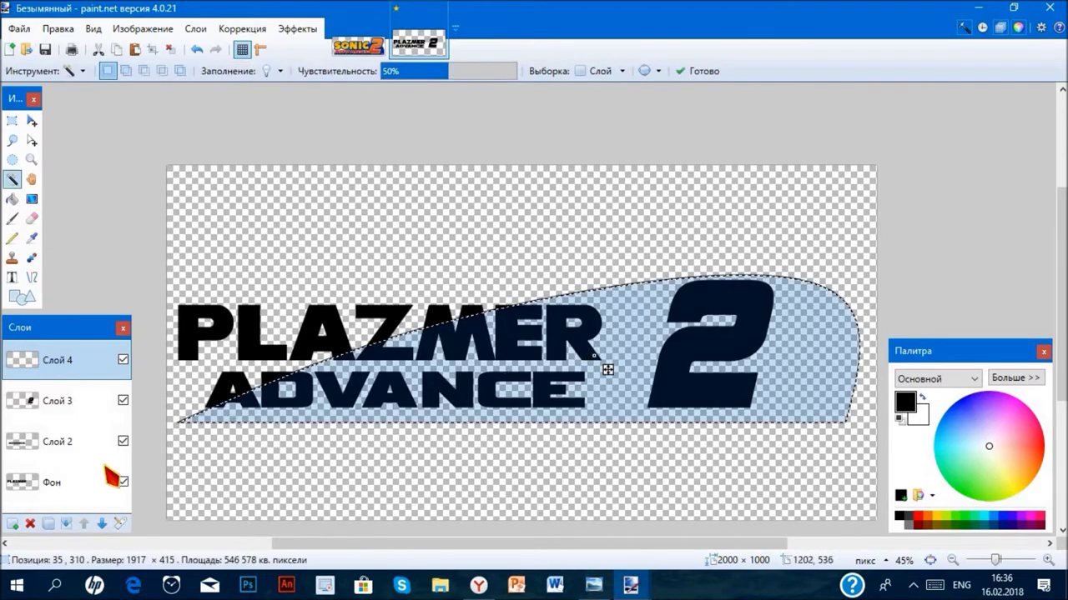
click(14, 523)
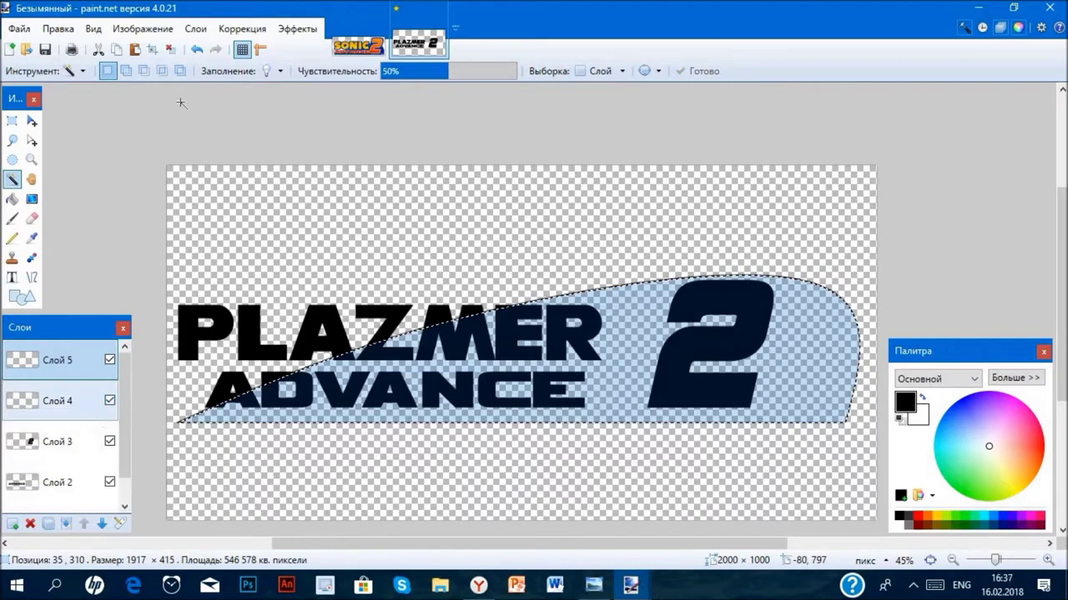
- Sample the Sonic Advance 2 swoosh's light blue tip as primary colour and its dark blue far end as secondary, and return to the PLAZMER logo
click(361, 48)
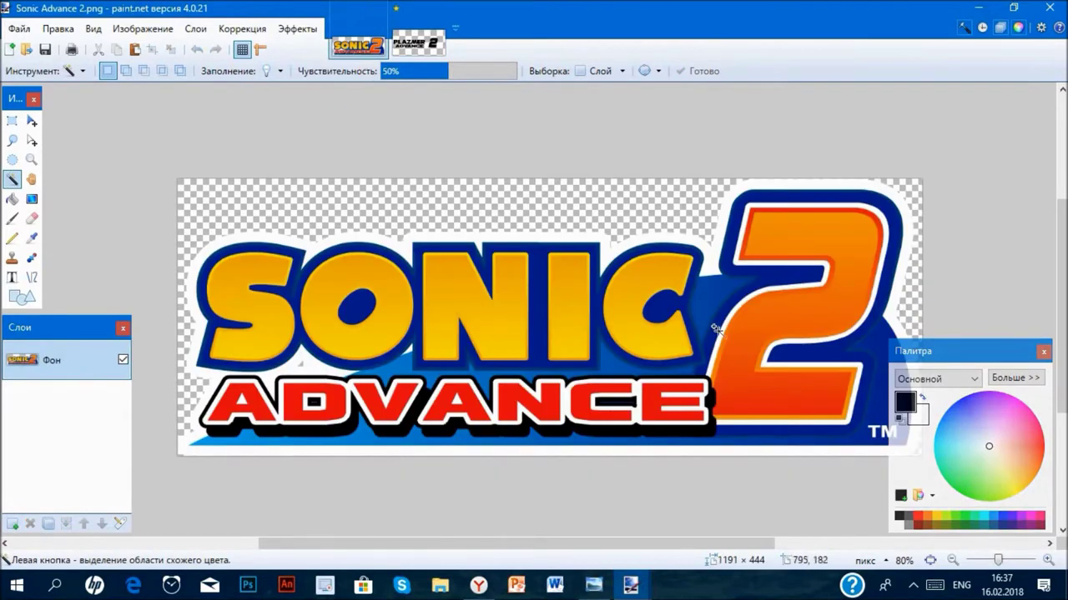
click(32, 238)
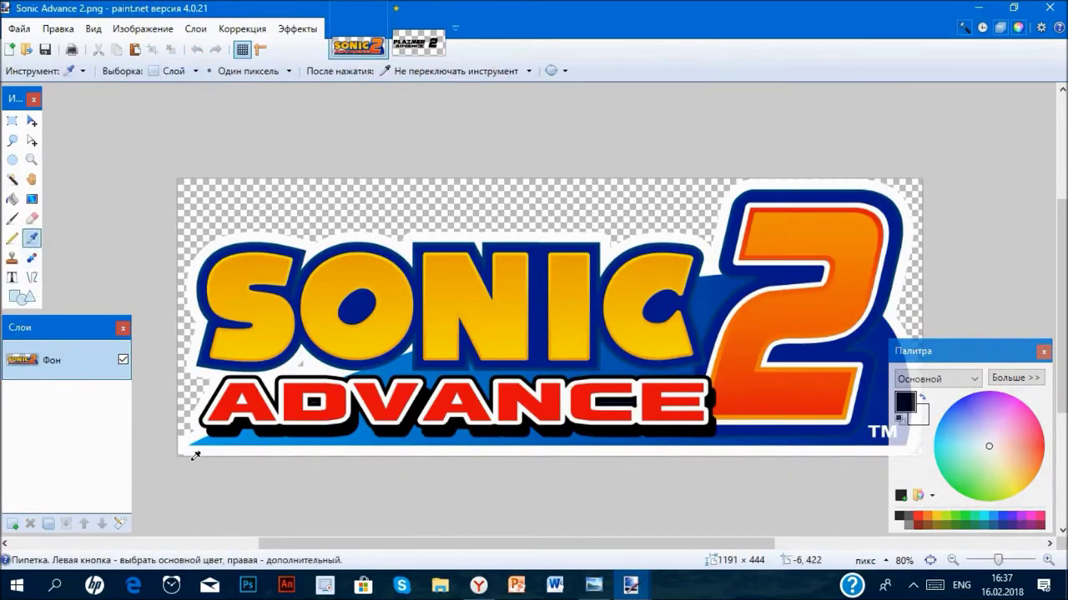
scroll(185, 465, up, 10)
scroll(179, 471, up, 4)
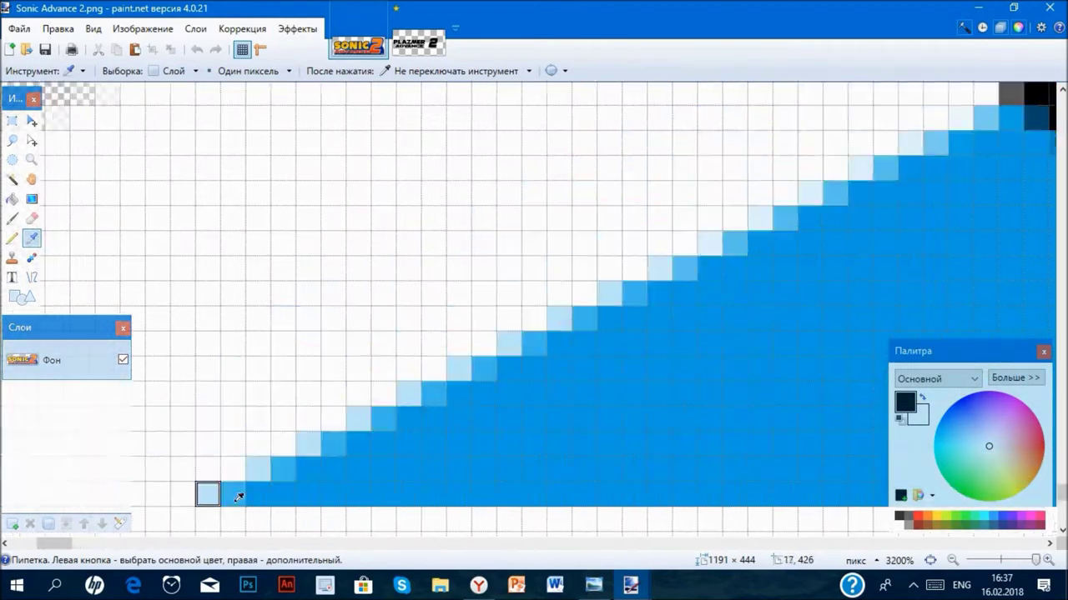
click(258, 495)
scroll(260, 496, down, 8)
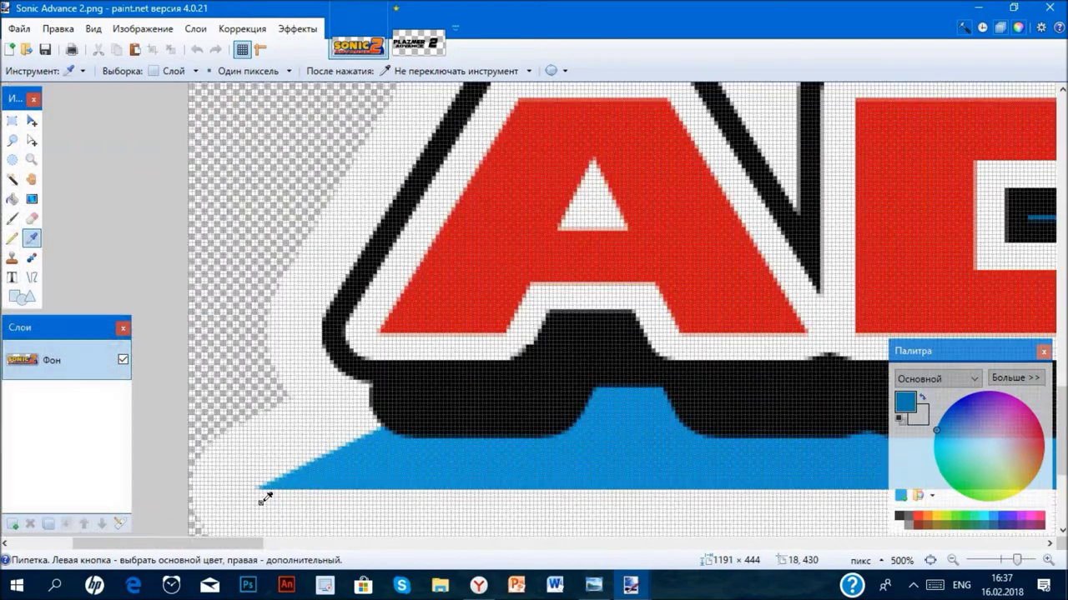
scroll(265, 499, down, 5)
scroll(376, 501, right, 10)
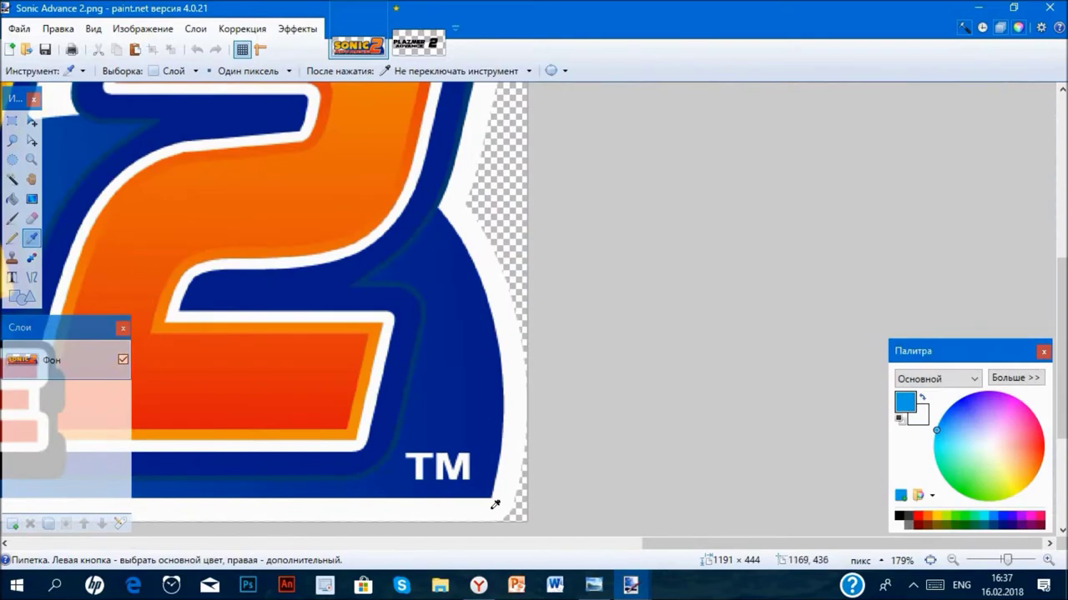
scroll(561, 352, up, 5)
scroll(561, 352, up, 3)
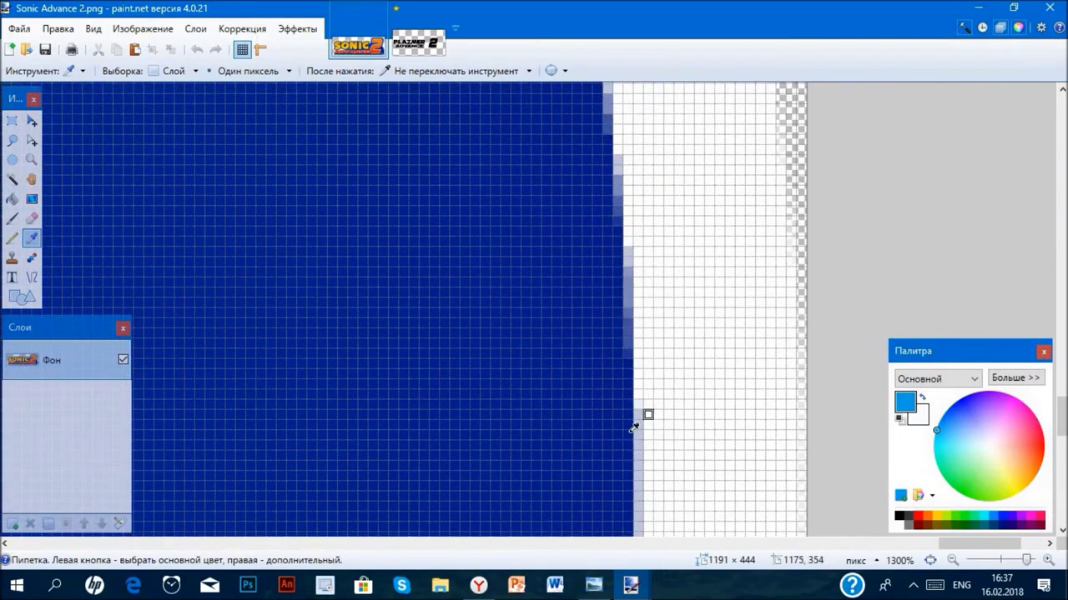
click(930, 561)
click(417, 42)
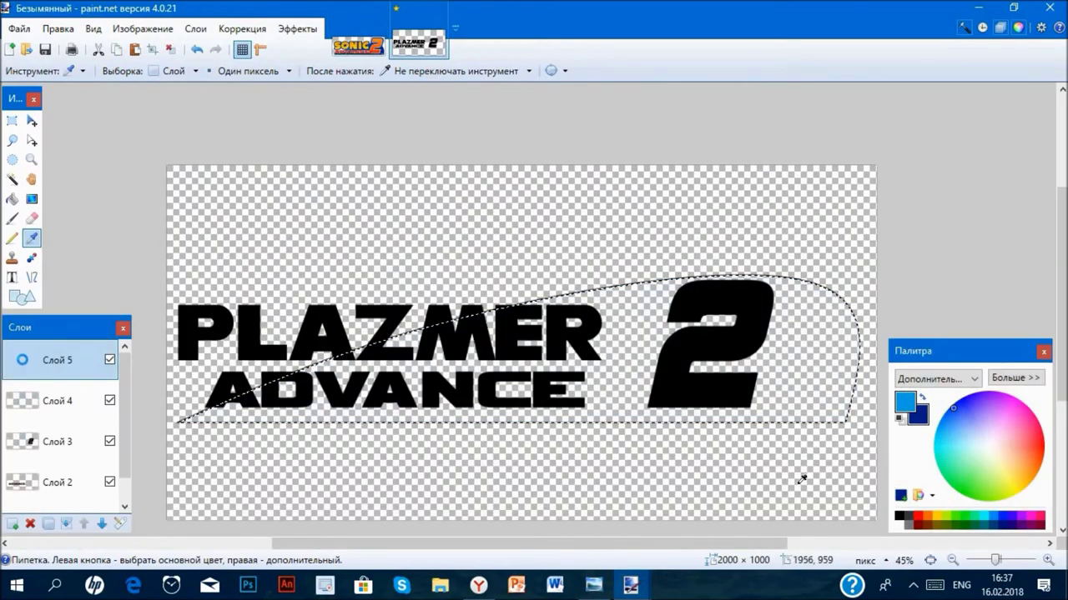
- Apply a linear gradient to the selected shape horizontally from its right edge to its left tip, about 1929 pixels long
click(31, 198)
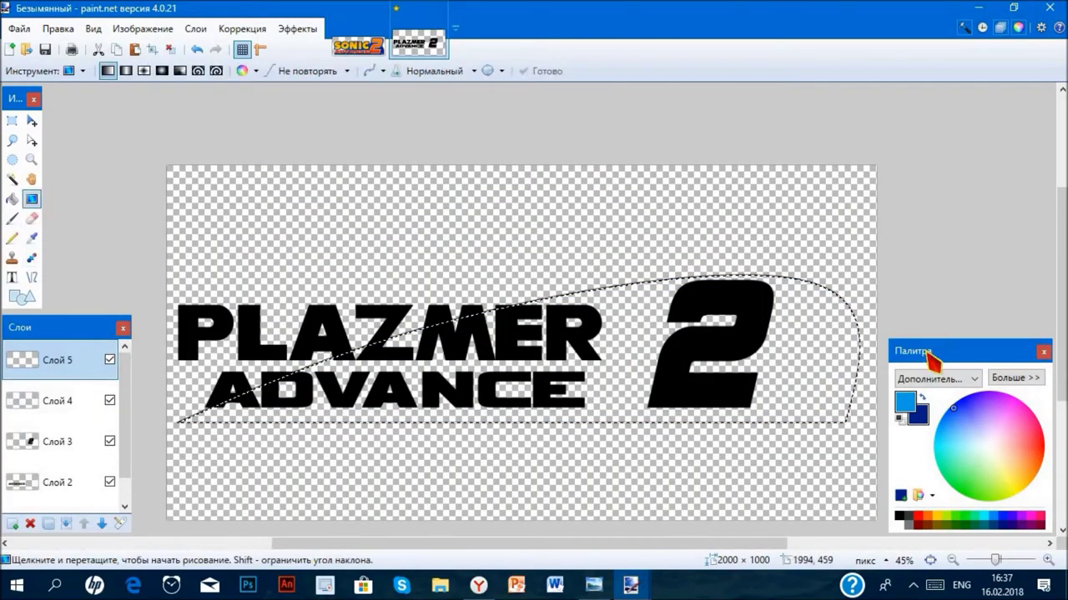
scroll(862, 354, up, 5)
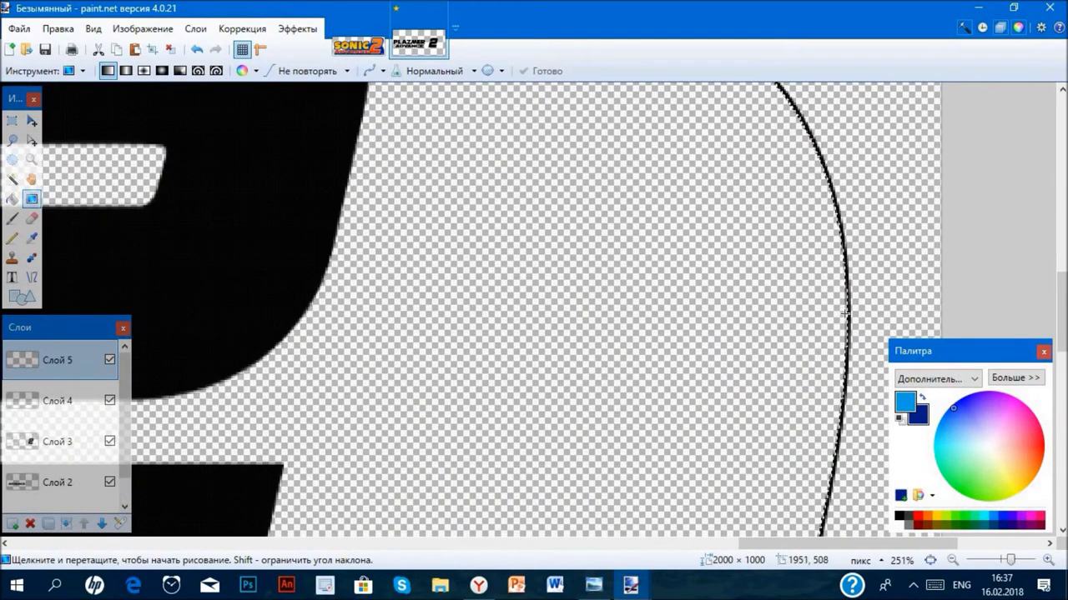
scroll(845, 313, up, 4)
mouse_move(859, 321)
mouse_down()
mouse_move(783, 464)
mouse_move(593, 498)
mouse_move(493, 493)
mouse_move(518, 487)
mouse_move(308, 512)
mouse_move(186, 472)
mouse_move(186, 446)
mouse_move(223, 439)
mouse_up()
scroll(805, 429, down, 7)
scroll(518, 486, left, 10)
scroll(308, 512, up, 1)
scroll(186, 472, up, 5)
scroll(187, 450, up, 4)
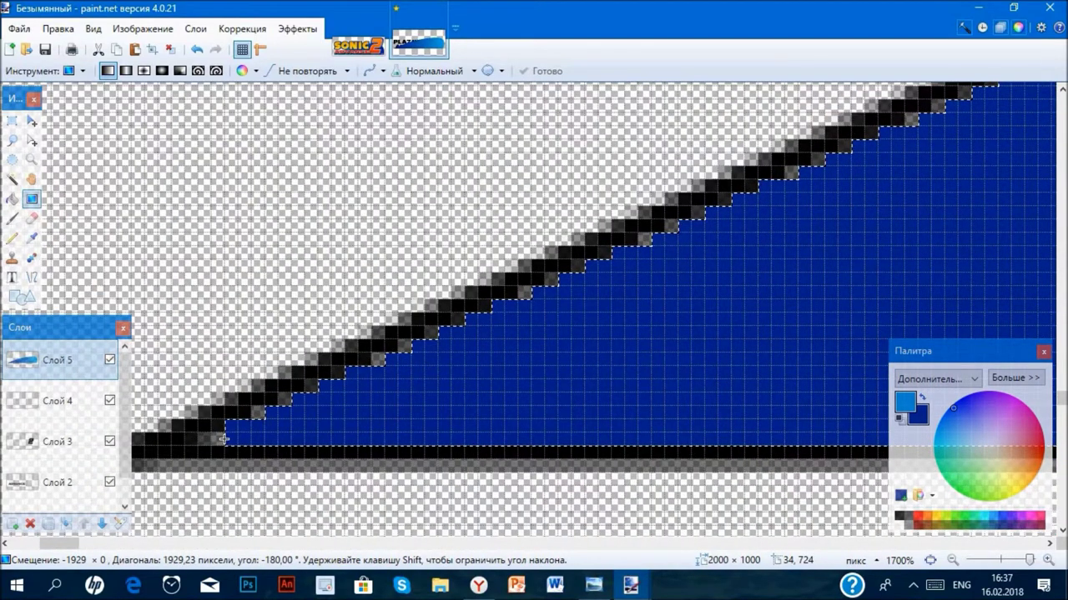
mouse_move(224, 439)
mouse_down()
mouse_move(196, 441)
mouse_move(222, 438)
mouse_up()
- Swap the gradient's two colours so light blue starts at the left tip, and finish the gradient
scroll(222, 438, down, 10)
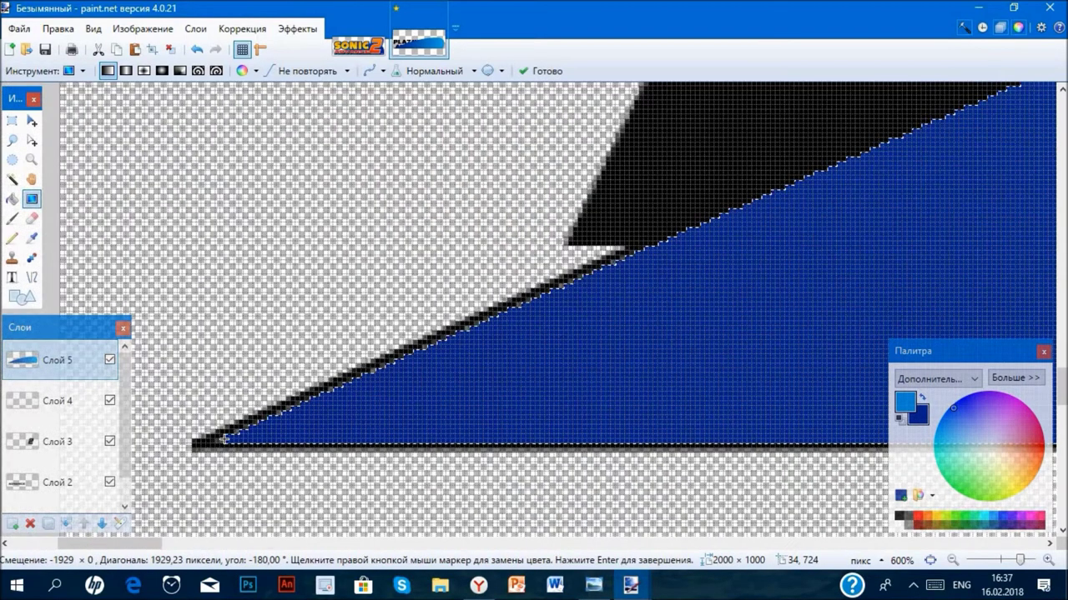
scroll(392, 415, down, 2)
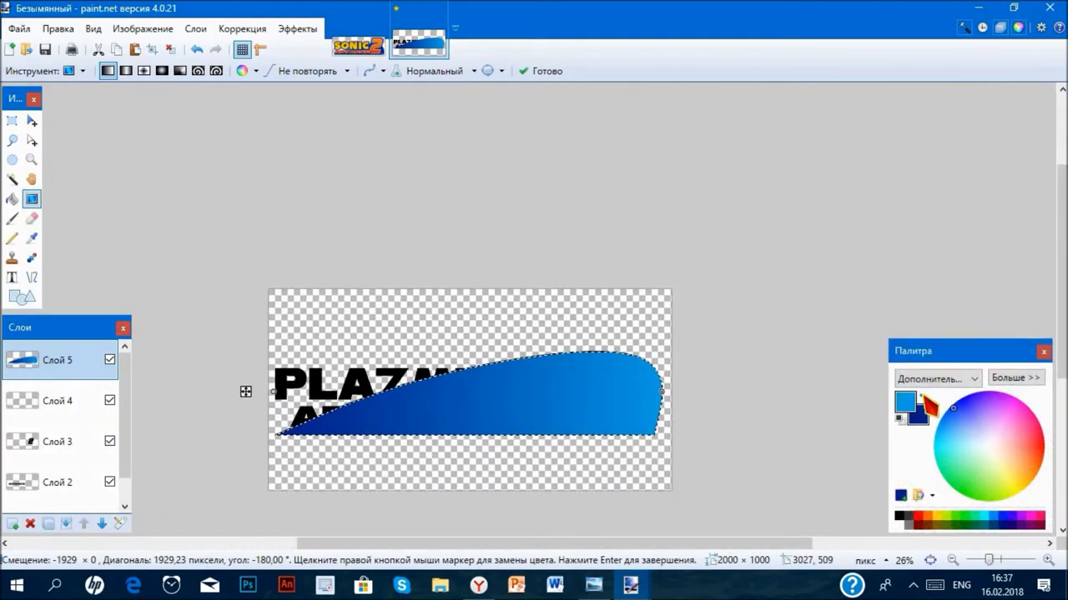
click(928, 406)
key(Return)
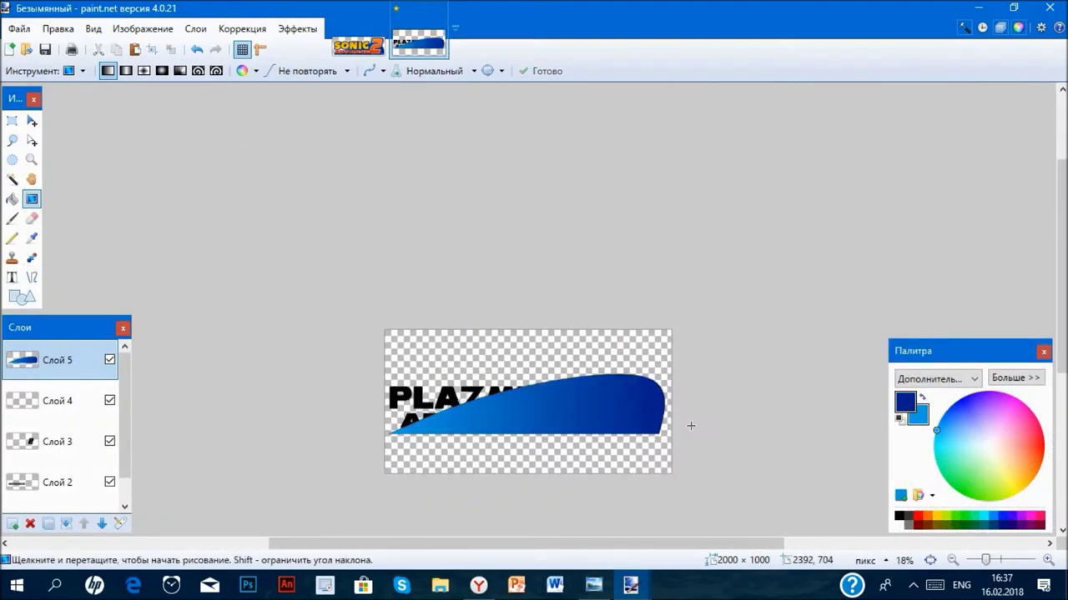
- Place the gradient layer beneath all the lettering layers and delete the black outline layer
drag(71, 378, 79, 463)
scroll(71, 386, up, 1)
click(66, 377)
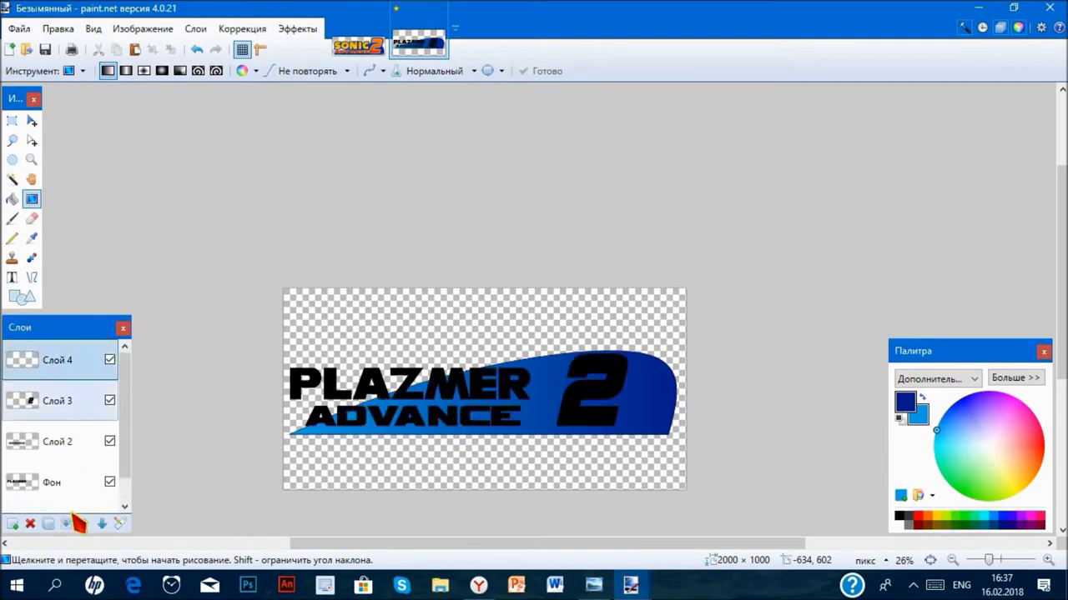
click(30, 524)
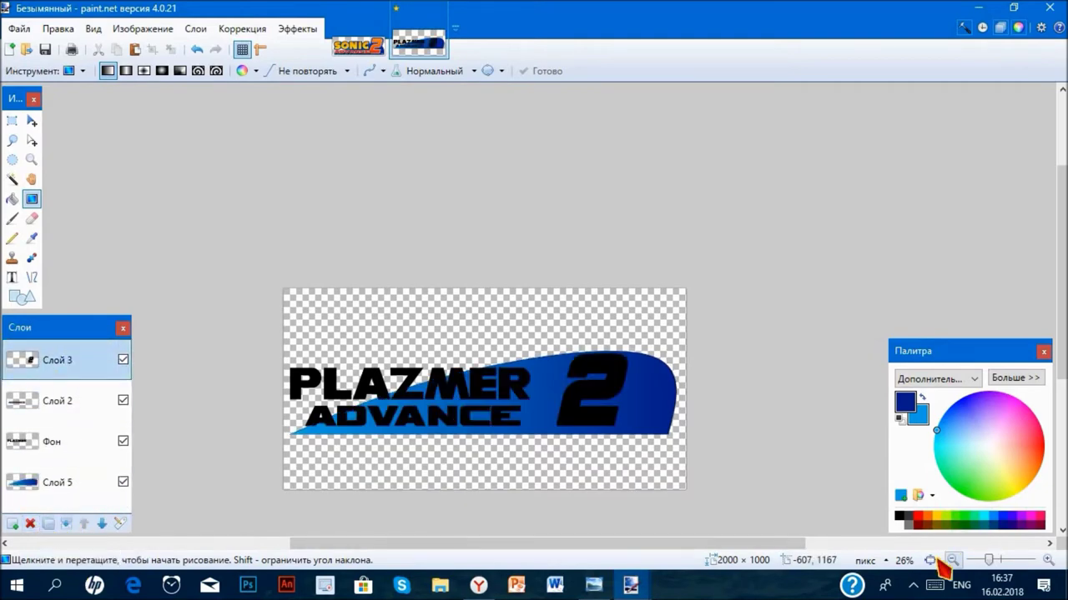
- Move the 2 up and to the right over the blue shape's upper edge and enlarge it proportionally from the lower left corner
click(930, 560)
click(952, 561)
click(952, 561)
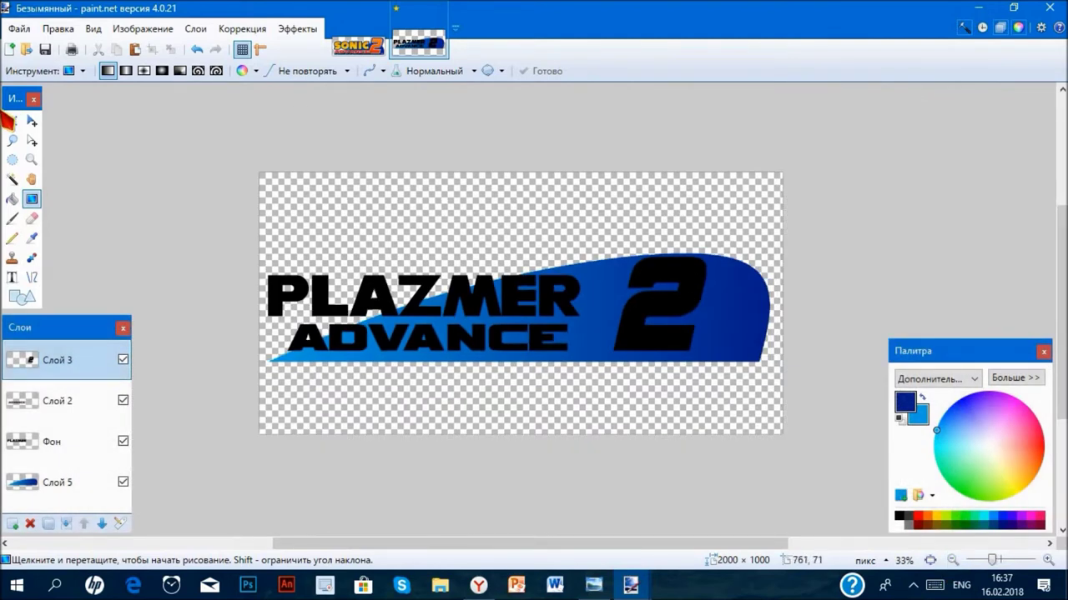
click(32, 121)
drag(672, 296, 718, 267)
drag(306, 404, 262, 453)
- Resize the 2's layer area to 2291 × 1264 pixels and position the 2 with its base just above the blue shape's lower edge
key(ctrl+d)
drag(667, 337, 671, 329)
drag(266, 292, 261, 291)
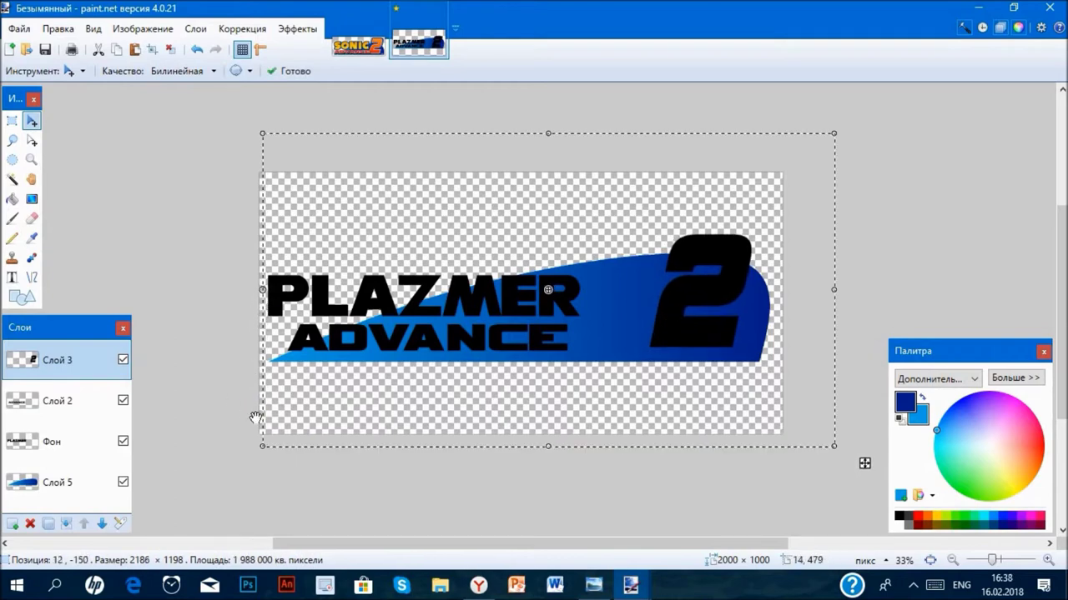
drag(265, 454, 236, 469)
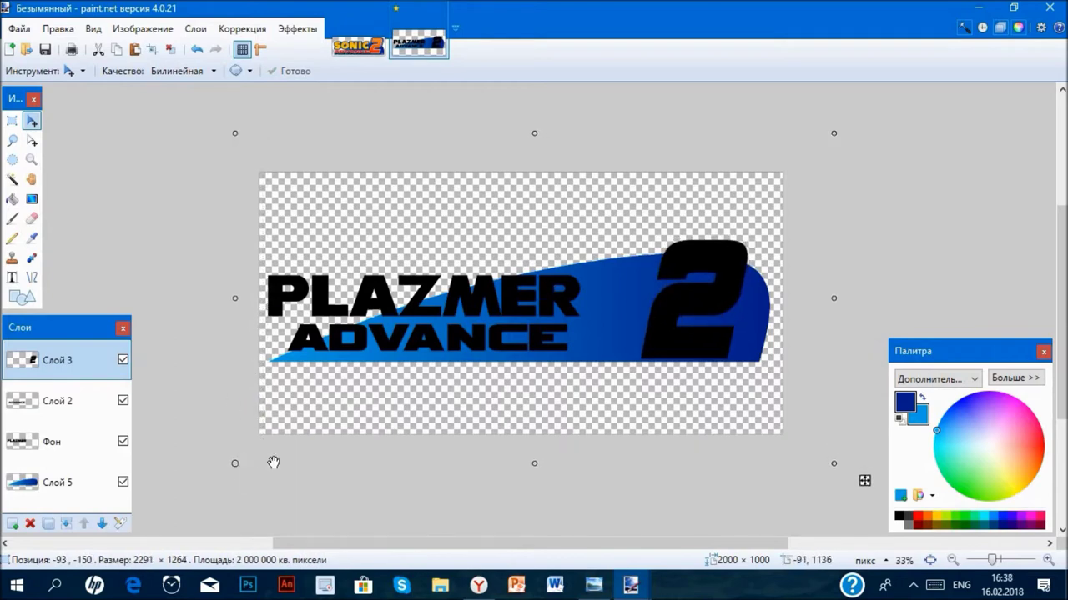
drag(667, 326, 671, 317)
- Move ADVANCE right toward the 2 and PLAZMER up and to the right, lining up the right ends of both words
click(22, 410)
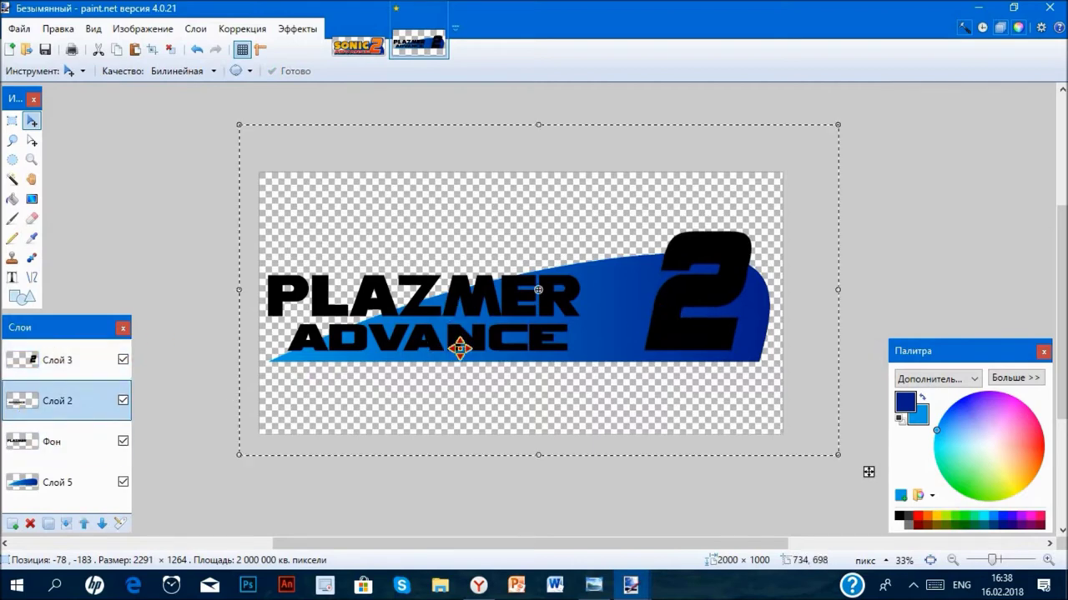
drag(461, 338, 516, 339)
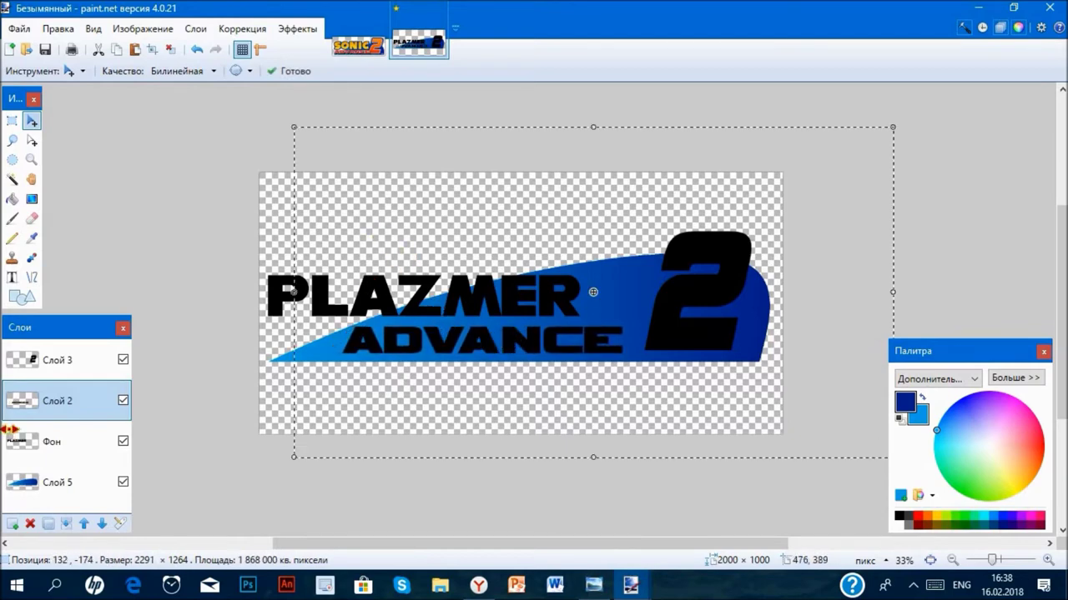
click(37, 442)
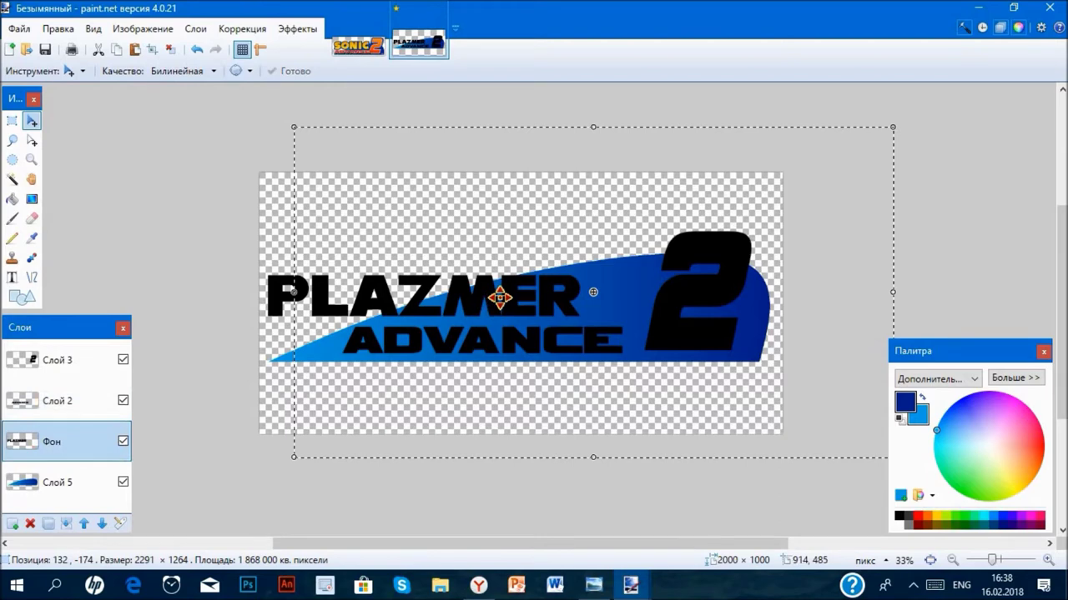
drag(503, 288, 537, 282)
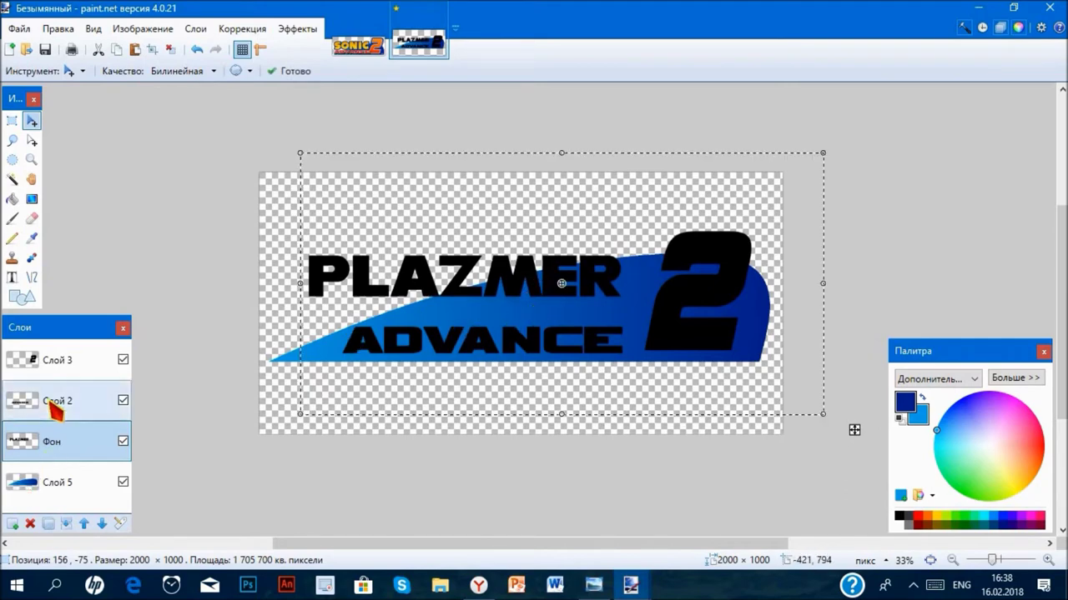
- Shift ADVANCE slightly up and left, deselect it, and reorder the layers as PLAZMER on top, ADVANCE, the 2 and the gradient shape
drag(463, 349, 453, 337)
key(ctrl+d)
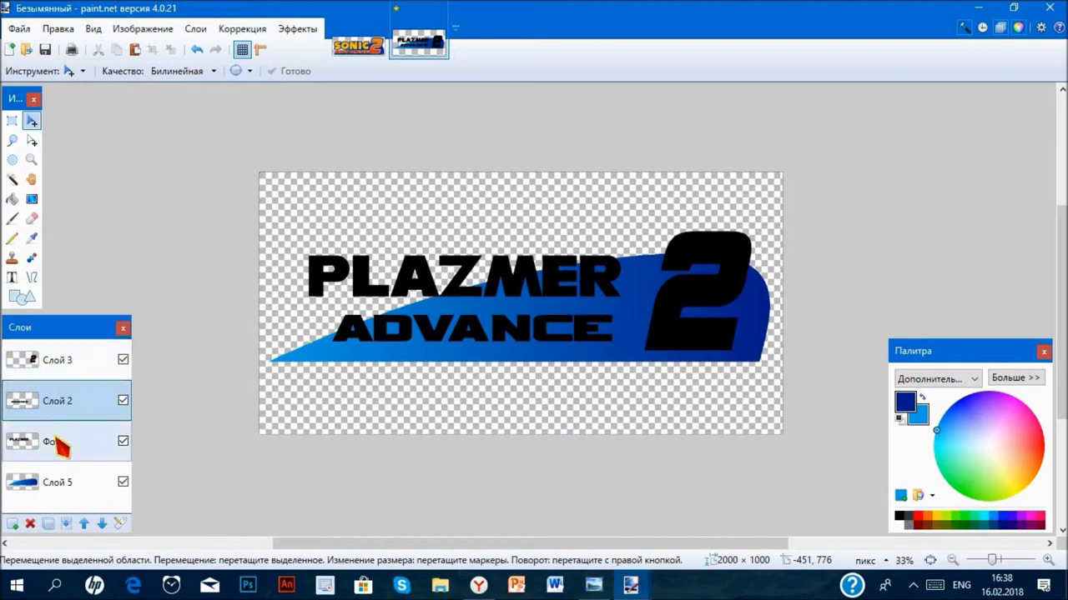
drag(62, 442, 65, 357)
drag(69, 448, 76, 370)
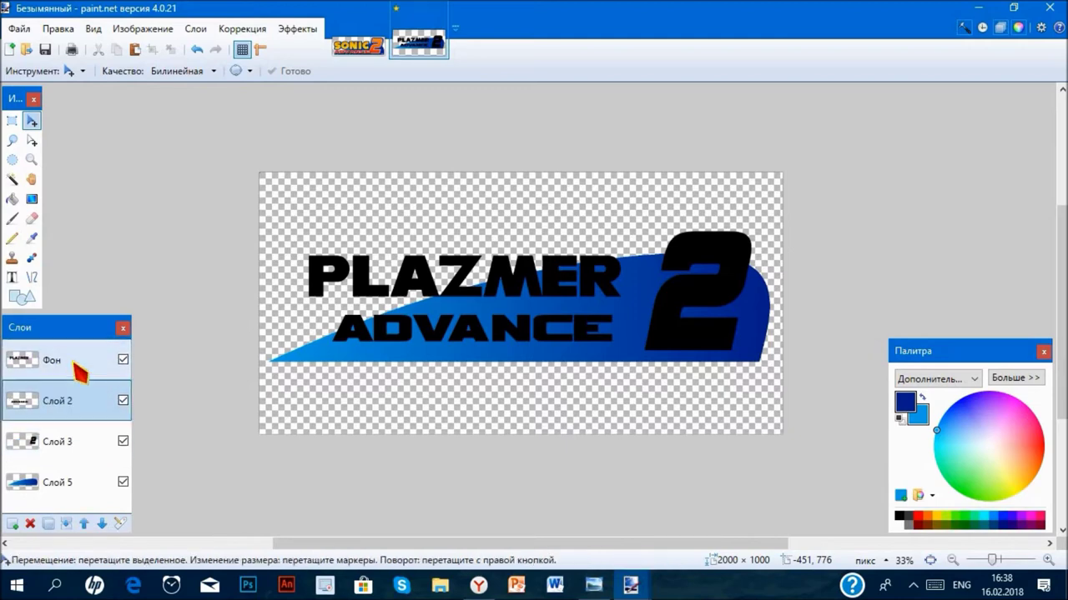
- Sample the orange near the top of the reference's letter N as primary colour and the yellow near its bottom as secondary
click(362, 50)
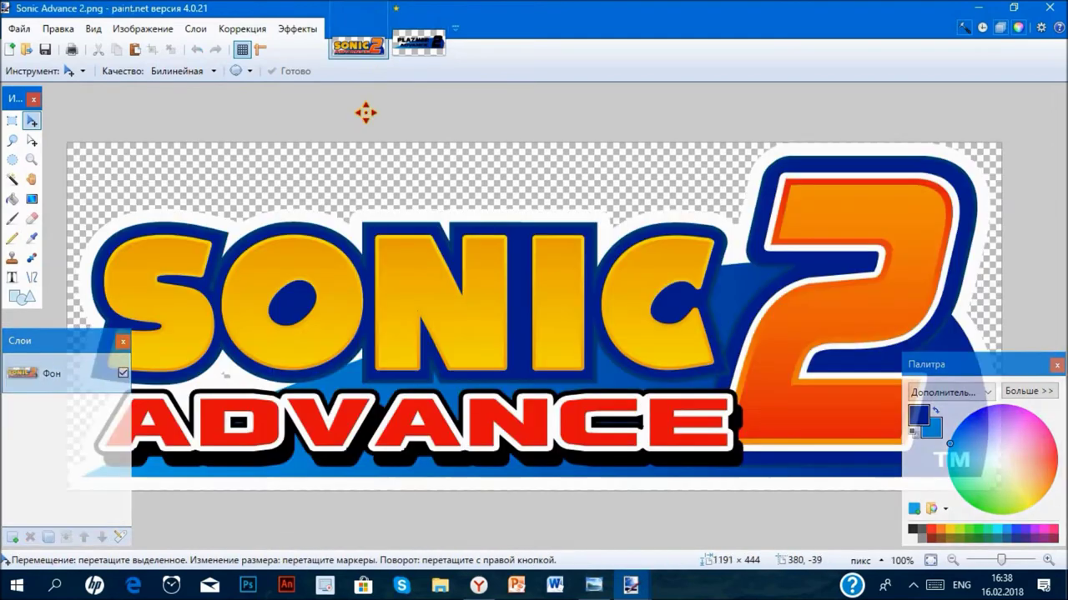
click(33, 242)
scroll(392, 283, up, 10)
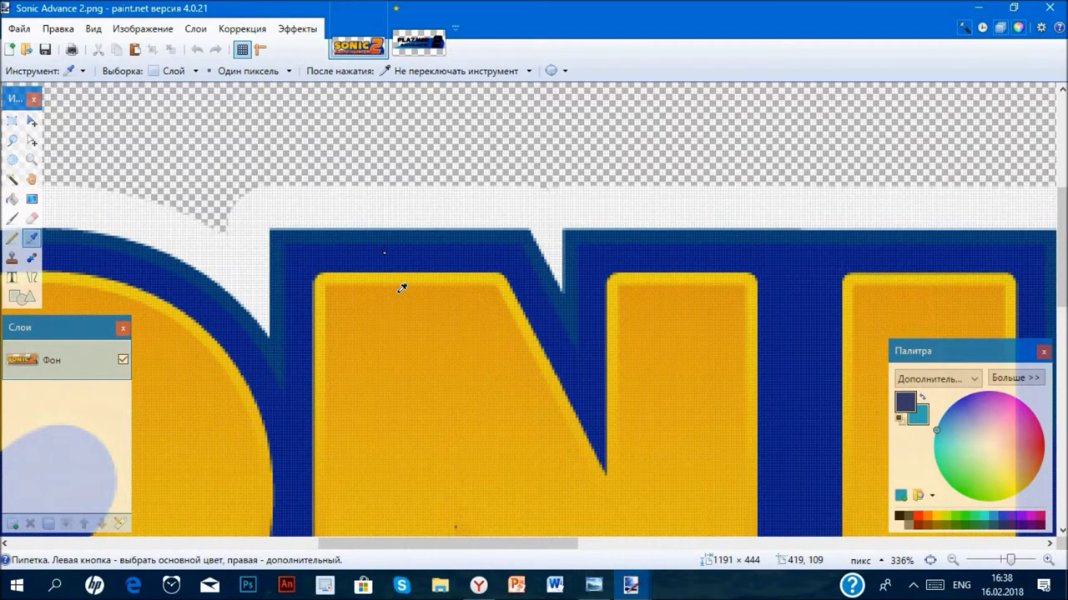
click(386, 268)
scroll(386, 268, down, 6)
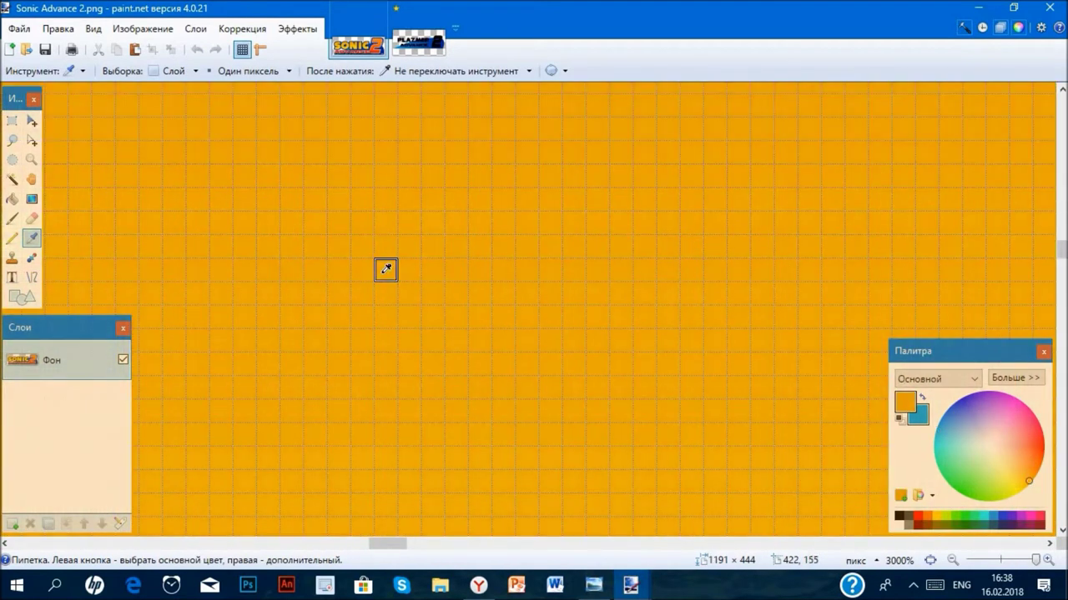
scroll(386, 269, down, 2)
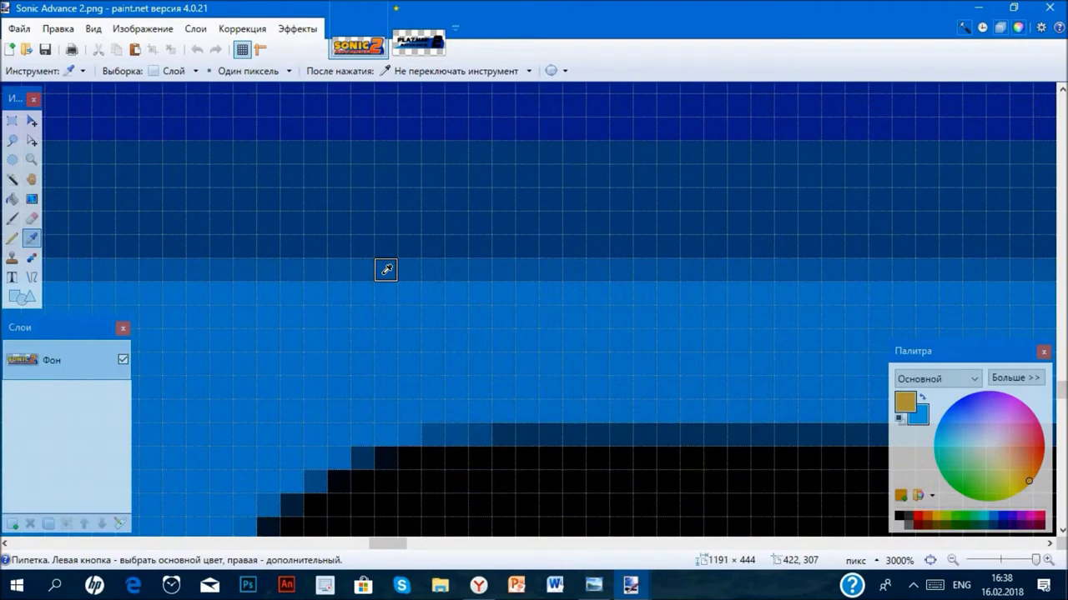
scroll(414, 244, up, 1)
right_click(386, 152)
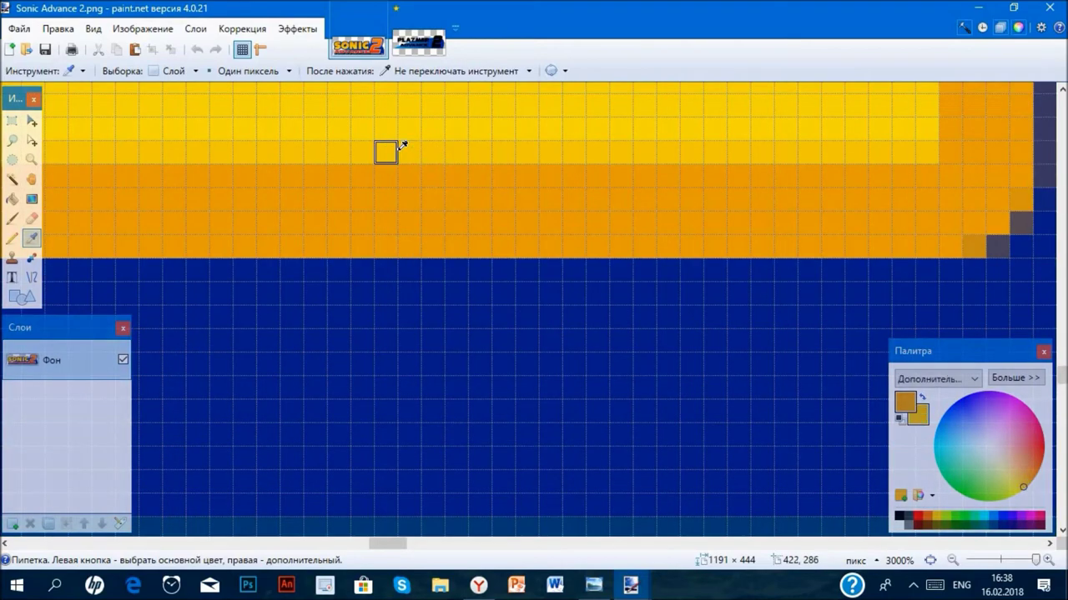
scroll(390, 152, down, 4)
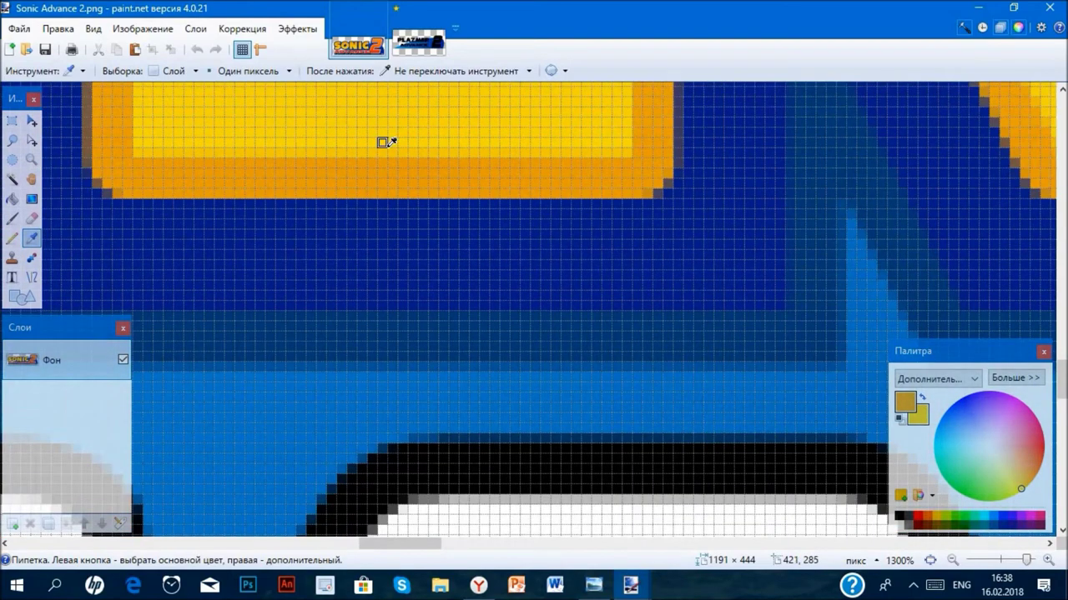
scroll(389, 140, down, 3)
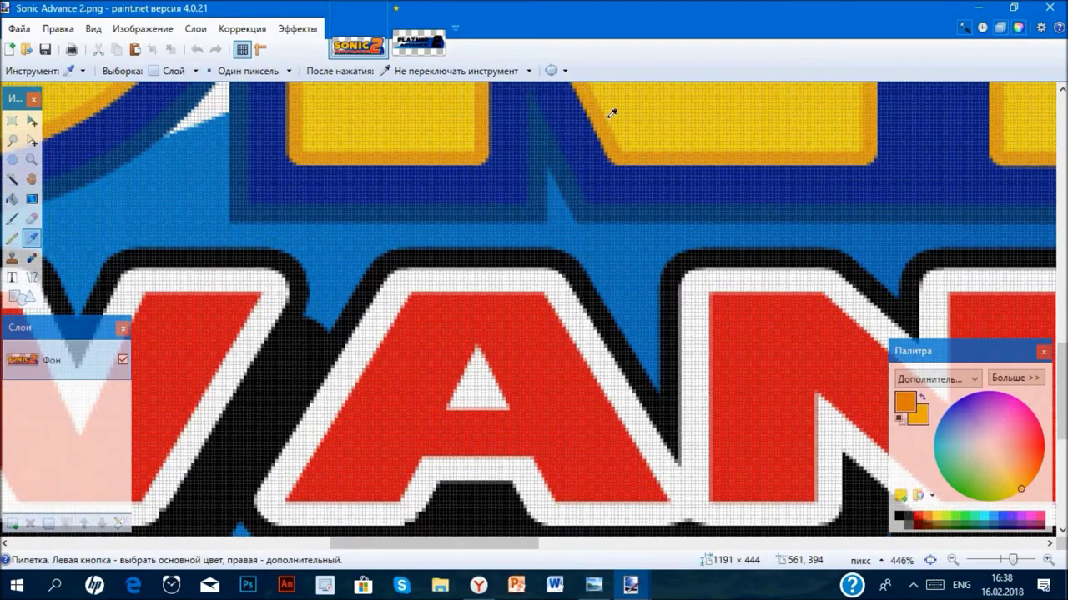
scroll(588, 172, up, 5)
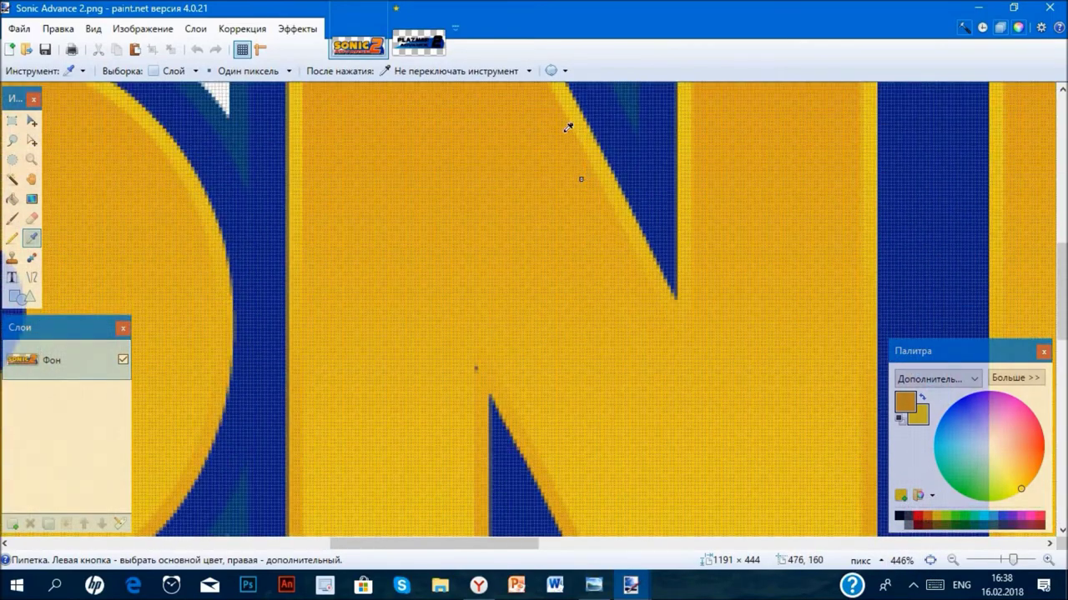
scroll(480, 142, right, 6)
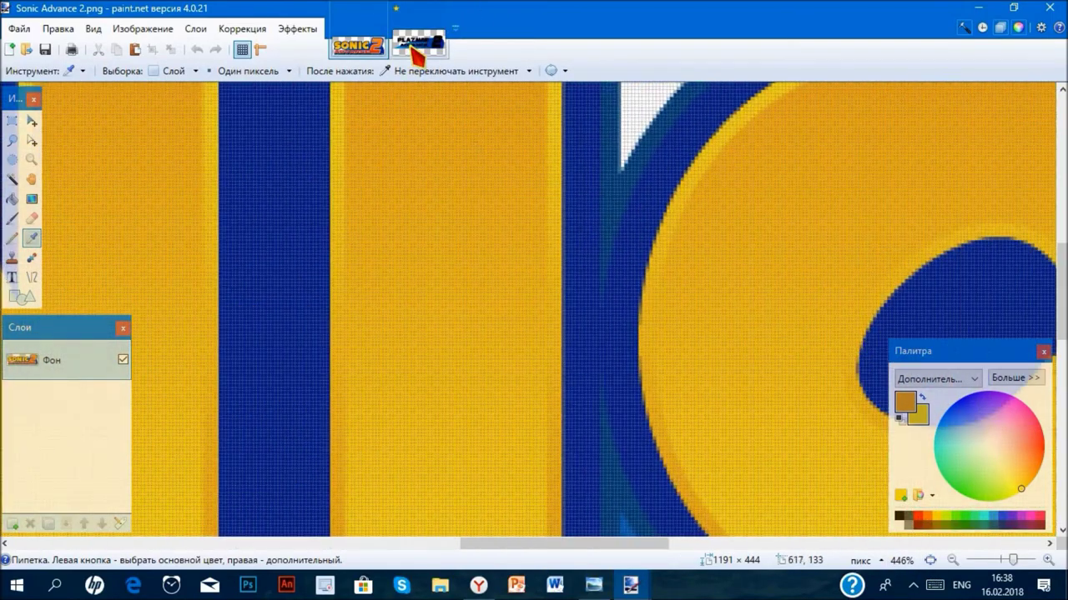
- Return to the logo image and select all the black PLAZMER letters with the Magic Wand at 60% tolerance
click(413, 52)
click(11, 178)
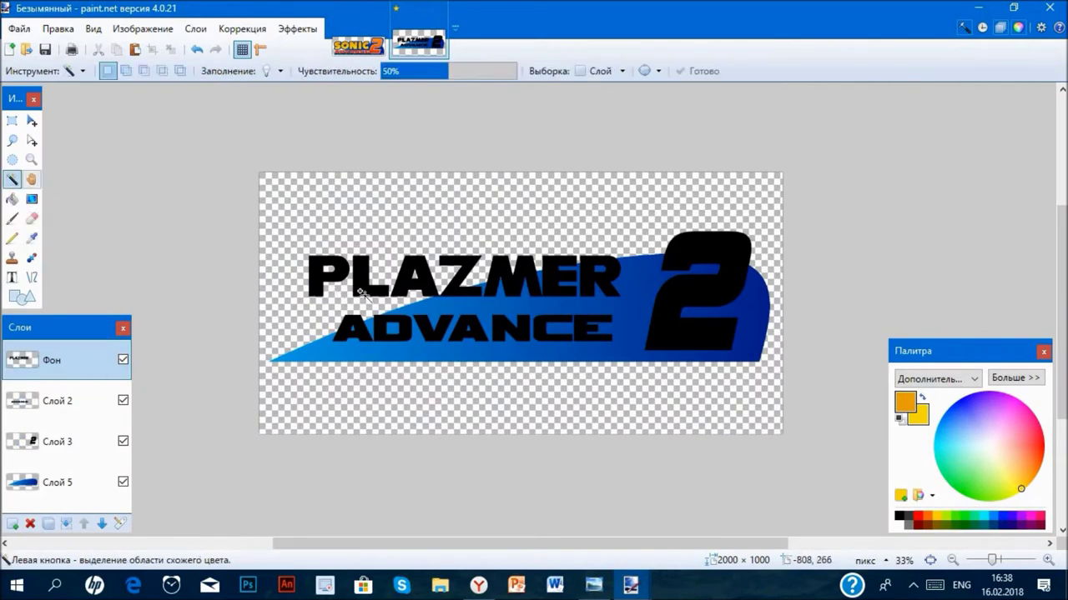
scroll(354, 275, up, 5)
click(357, 278)
scroll(357, 277, up, 8)
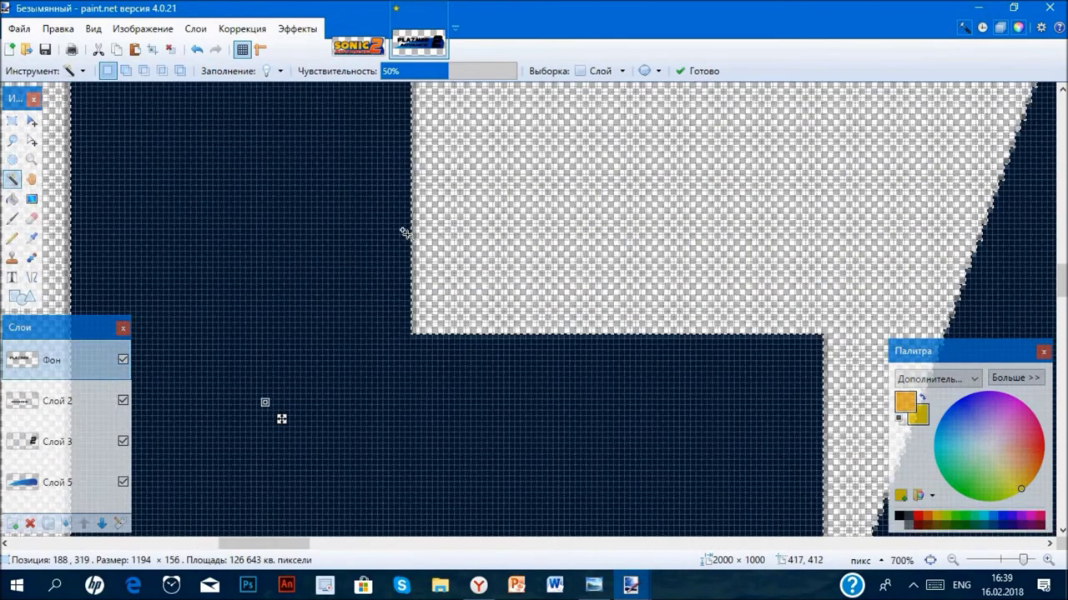
click(461, 71)
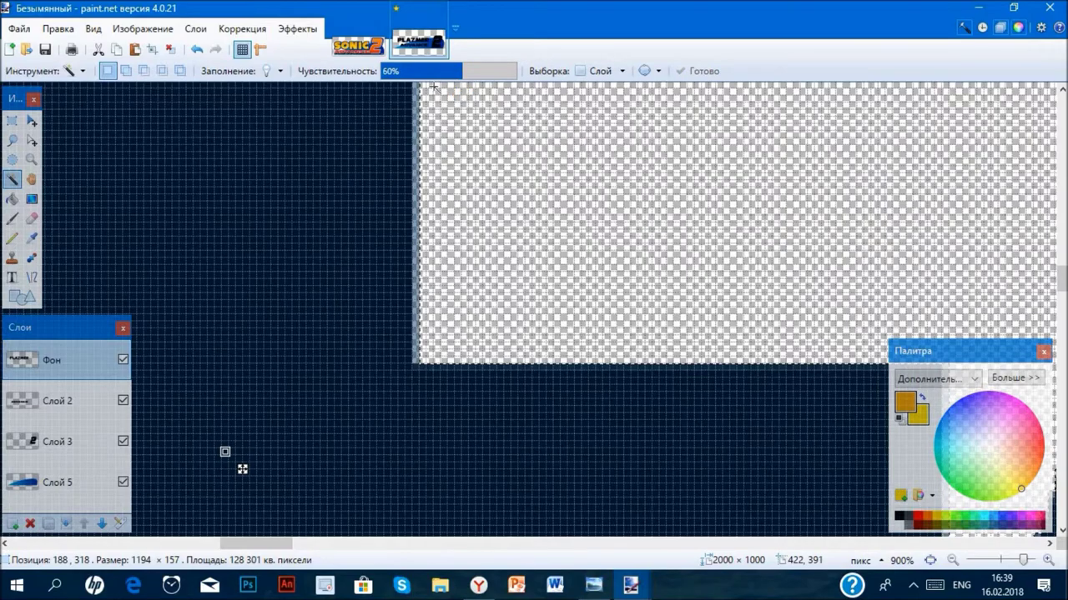
- Fill the selected PLAZMER letters with a vertical linear gradient about 157 pixels long, from orange at the top to yellow at the base, and deselect
click(297, 29)
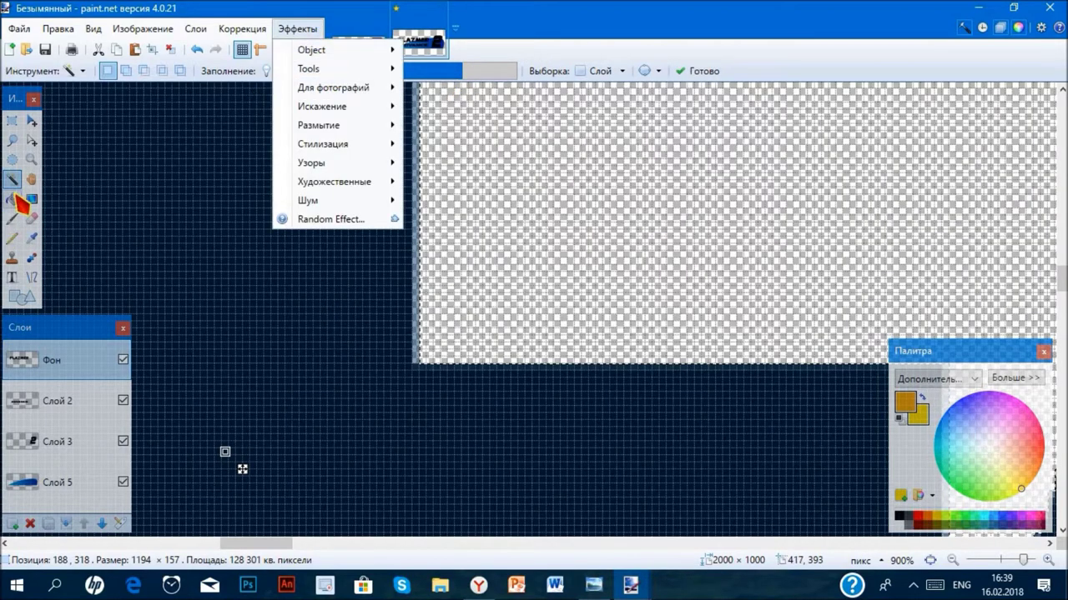
click(32, 198)
drag(150, 227, 281, 260)
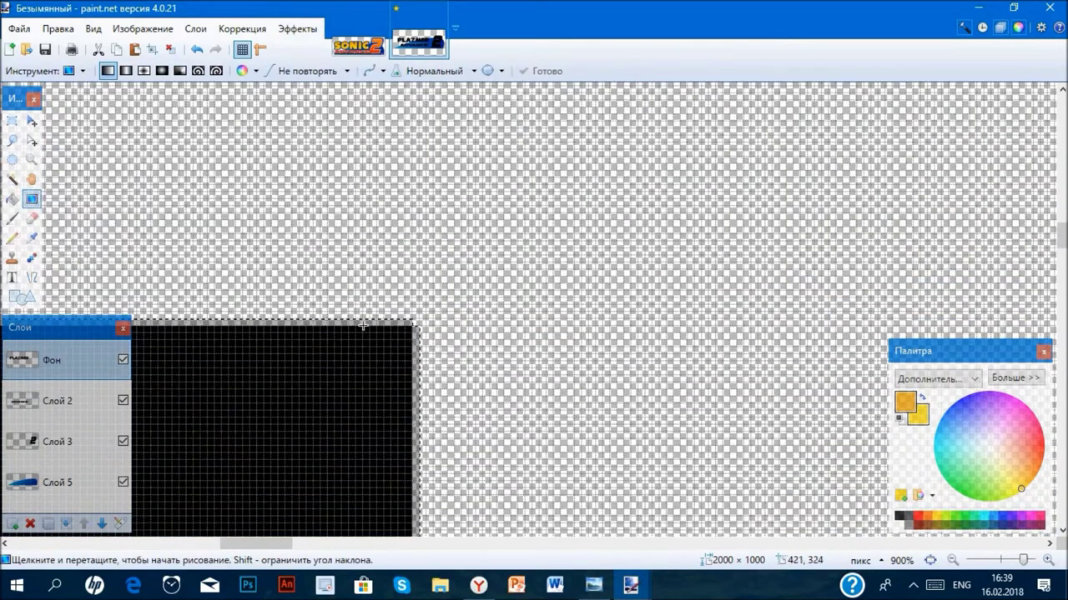
scroll(362, 326, up, 5)
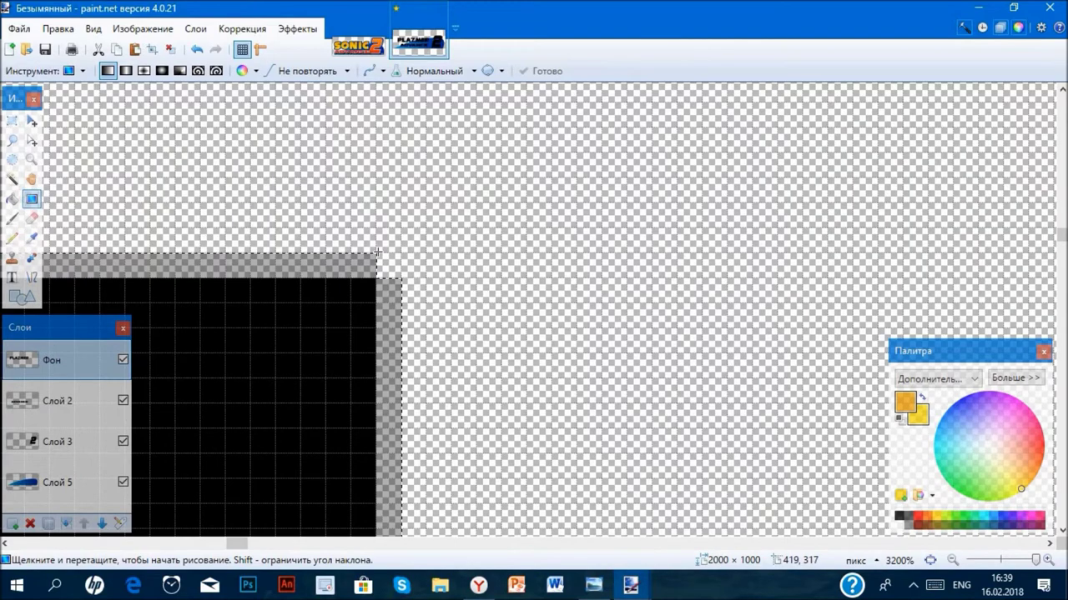
drag(377, 253, 374, 317)
scroll(372, 300, down, 3)
scroll(370, 303, down, 3)
scroll(371, 302, down, 5)
scroll(376, 298, up, 4)
scroll(375, 309, up, 2)
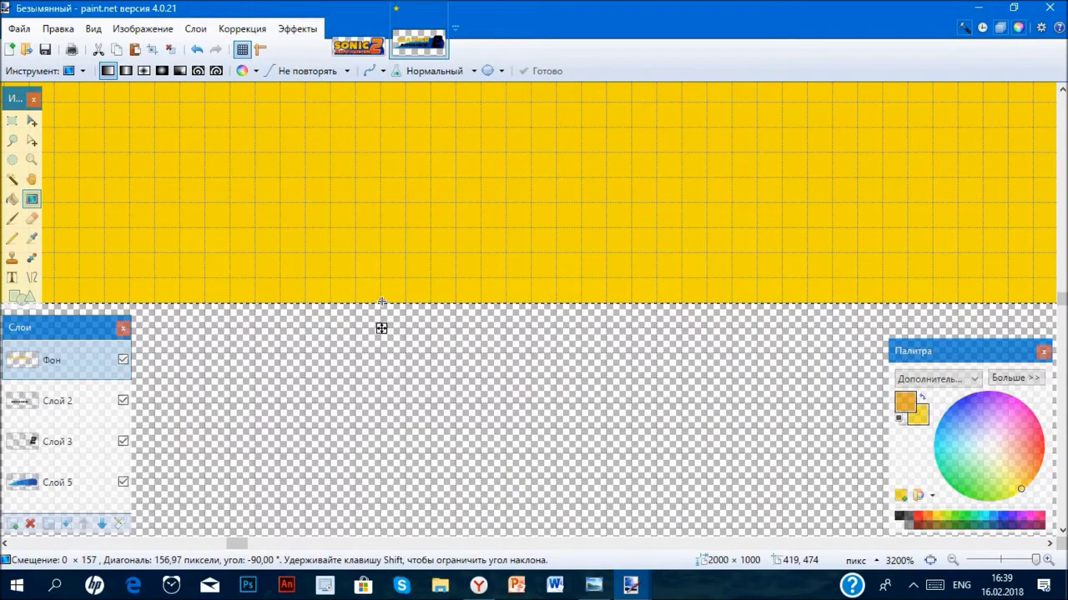
drag(381, 328, 381, 326)
scroll(381, 327, down, 10)
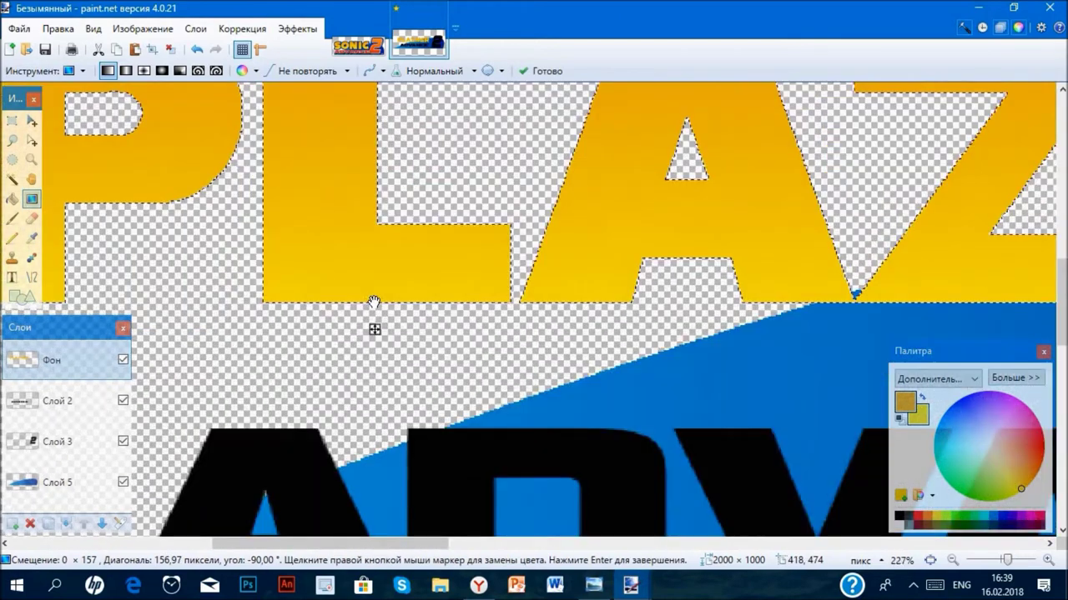
key(ctrl+d)
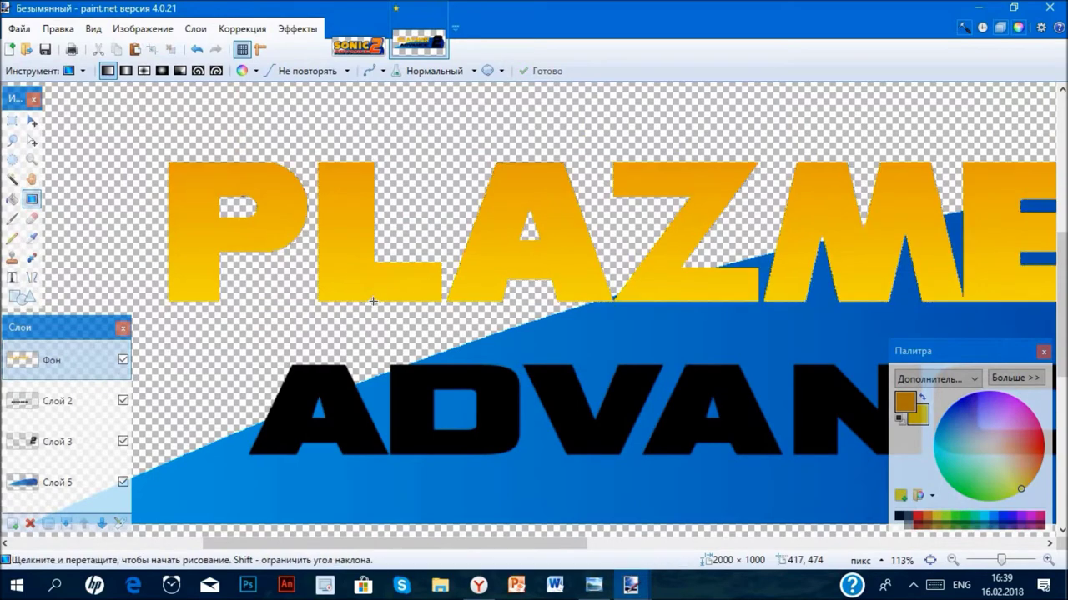
- Try selecting the stray edge pixels around the hole in PLAZMER's R with the Magic Wand
scroll(374, 302, down, 3)
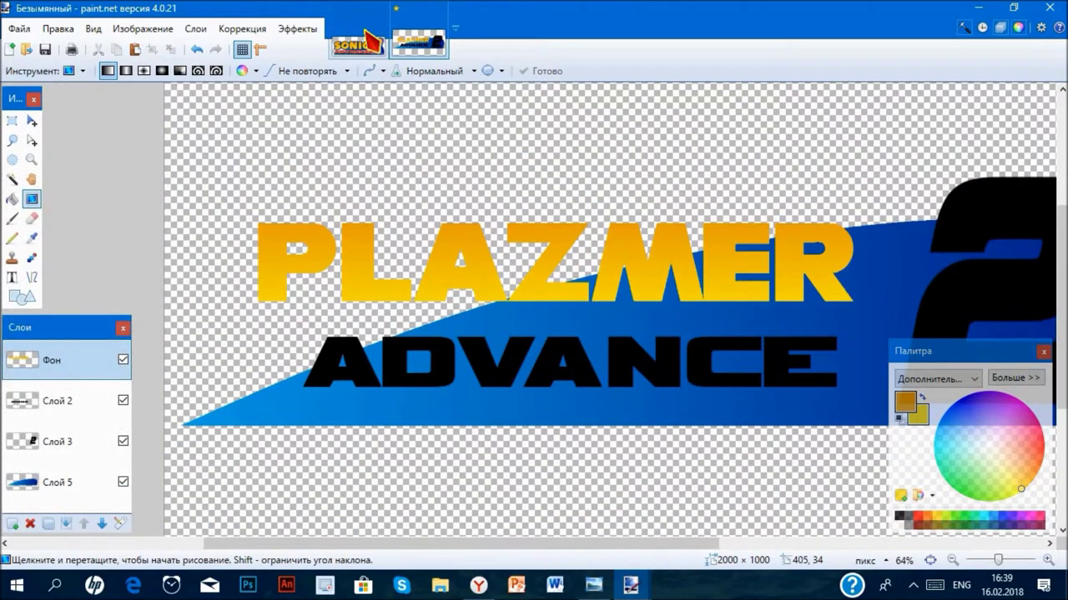
scroll(853, 222, up, 10)
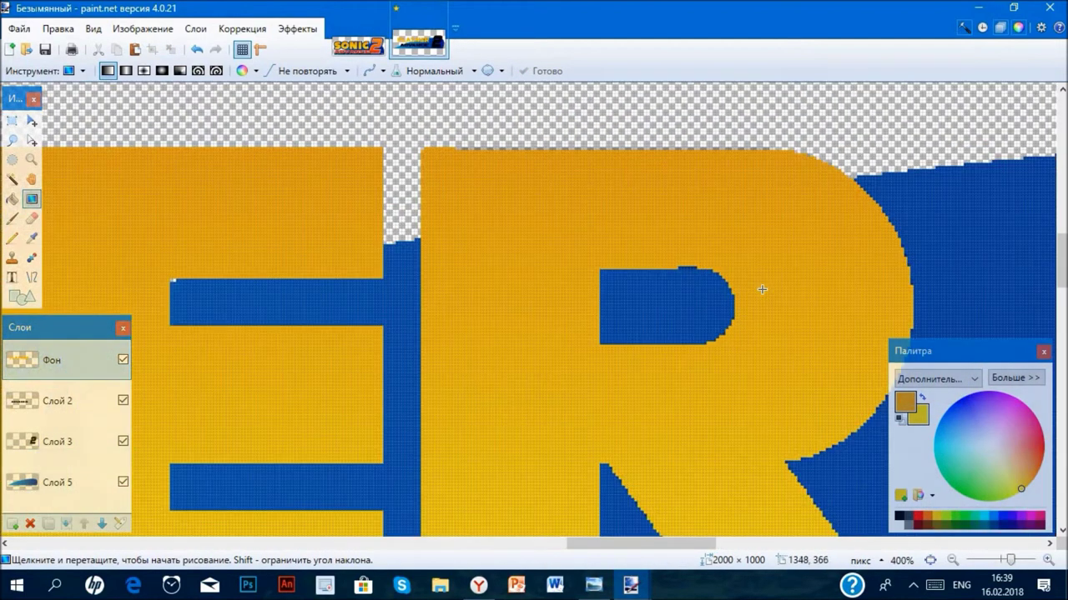
click(12, 178)
click(586, 248)
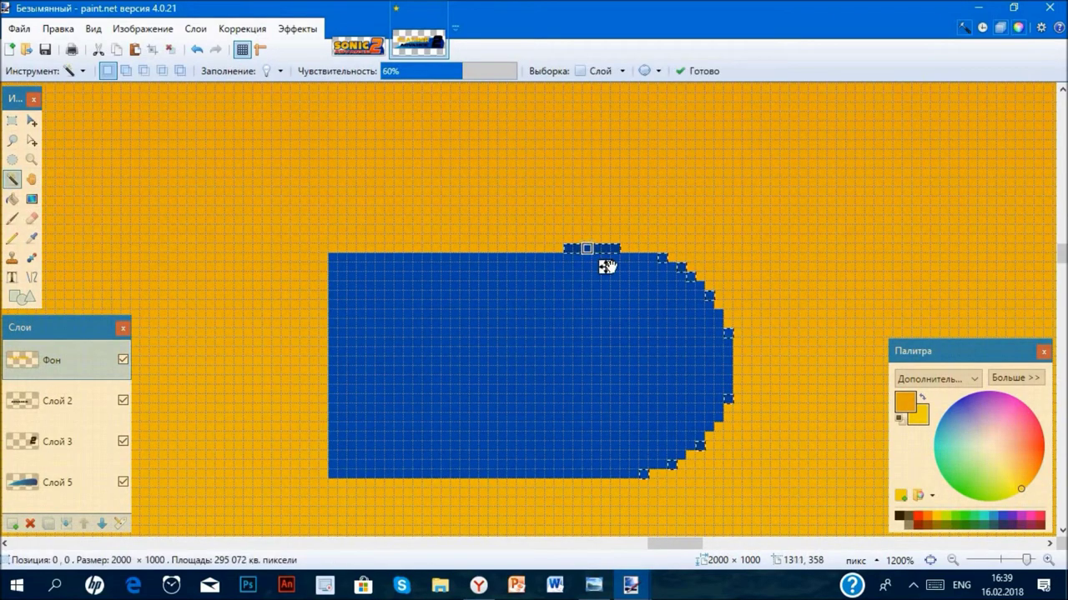
scroll(628, 313, down, 6)
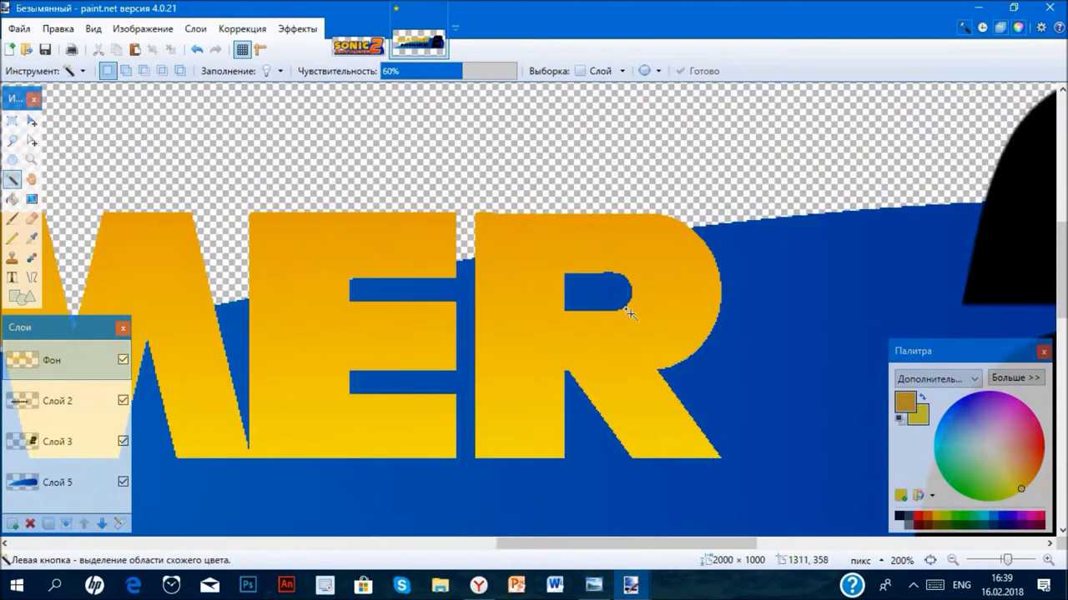
scroll(629, 313, down, 5)
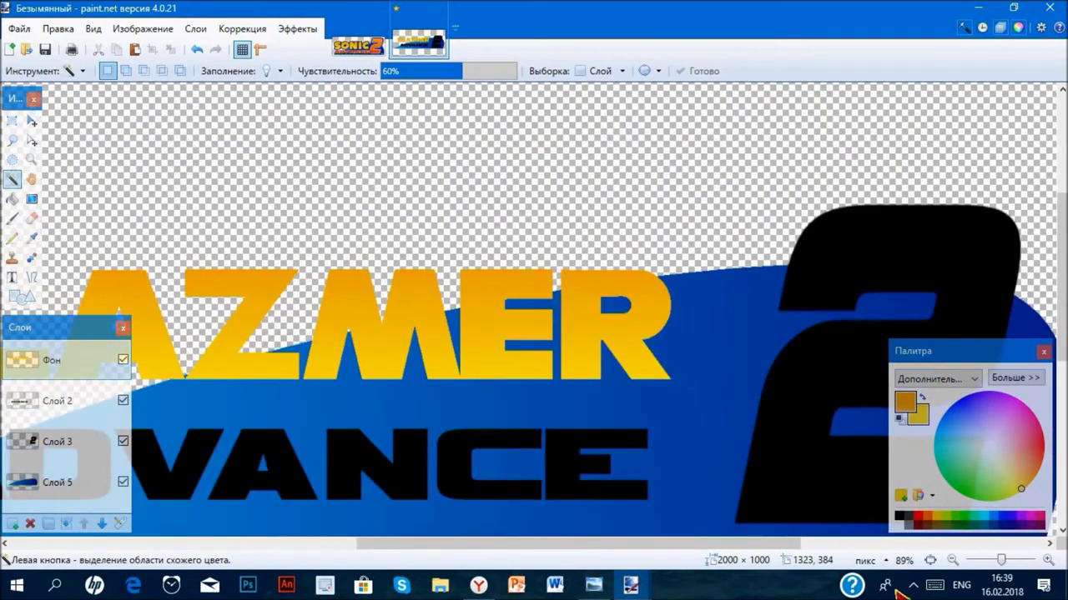
click(930, 560)
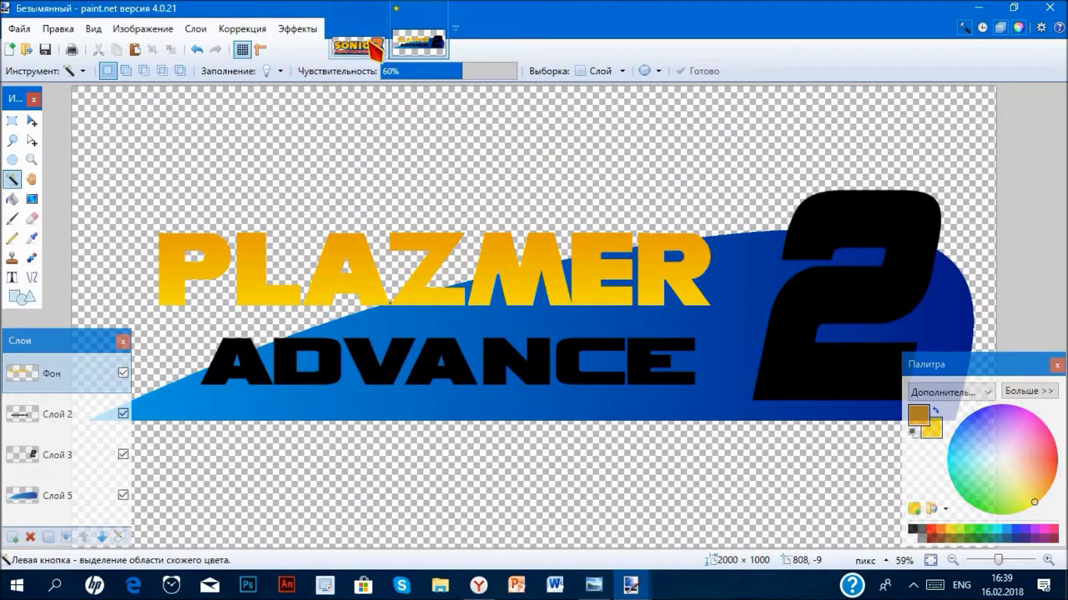
- Sample the yellow of the upper edge of the reference's letter I as primary colour and the orange of its lower edge as secondary
click(367, 49)
scroll(495, 246, up, 8)
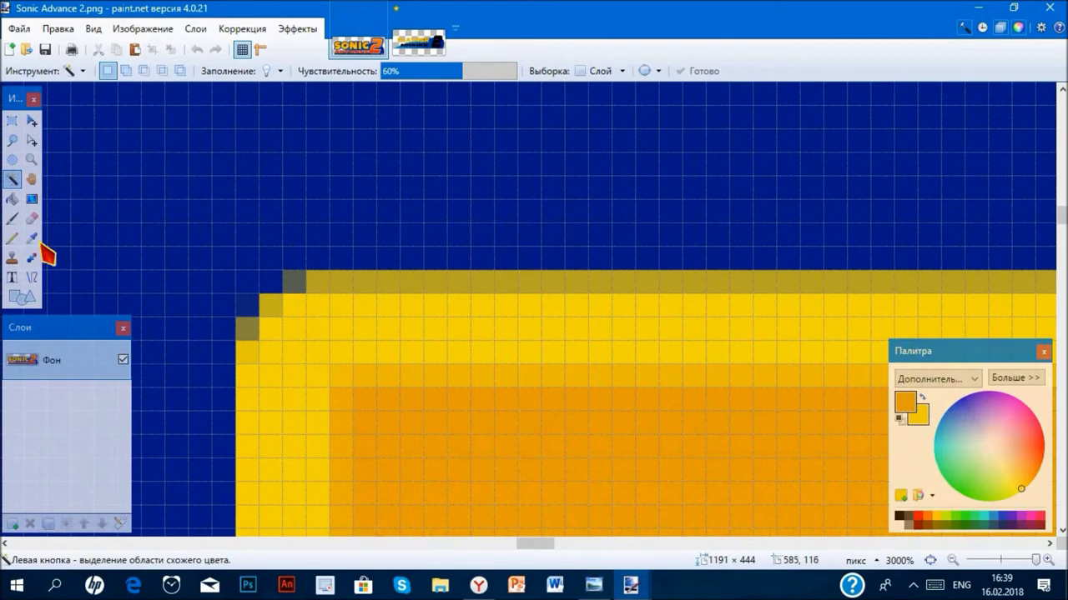
click(32, 237)
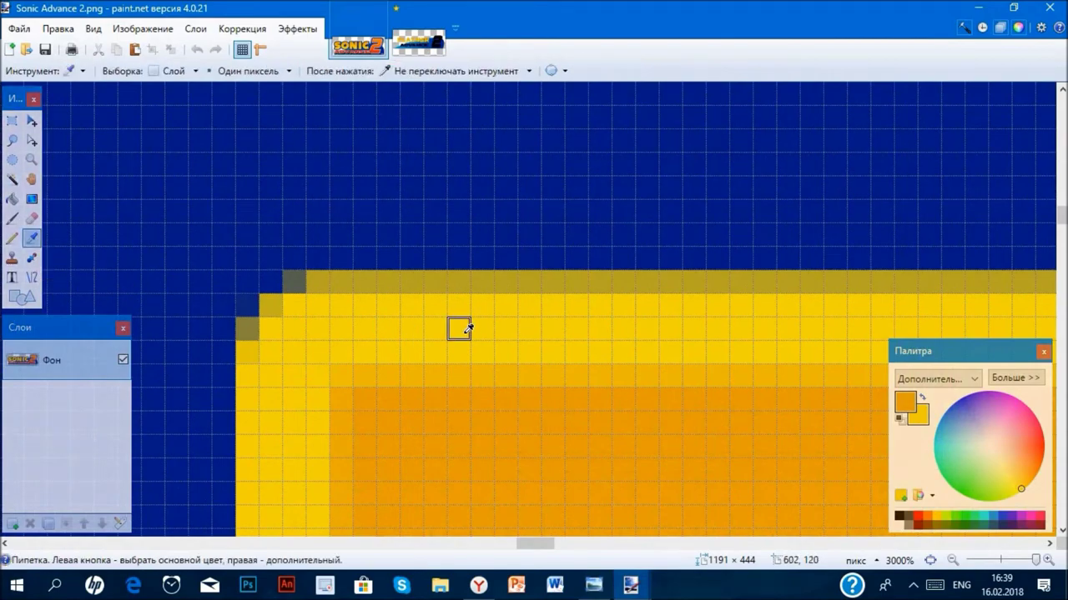
click(466, 327)
scroll(465, 328, down, 8)
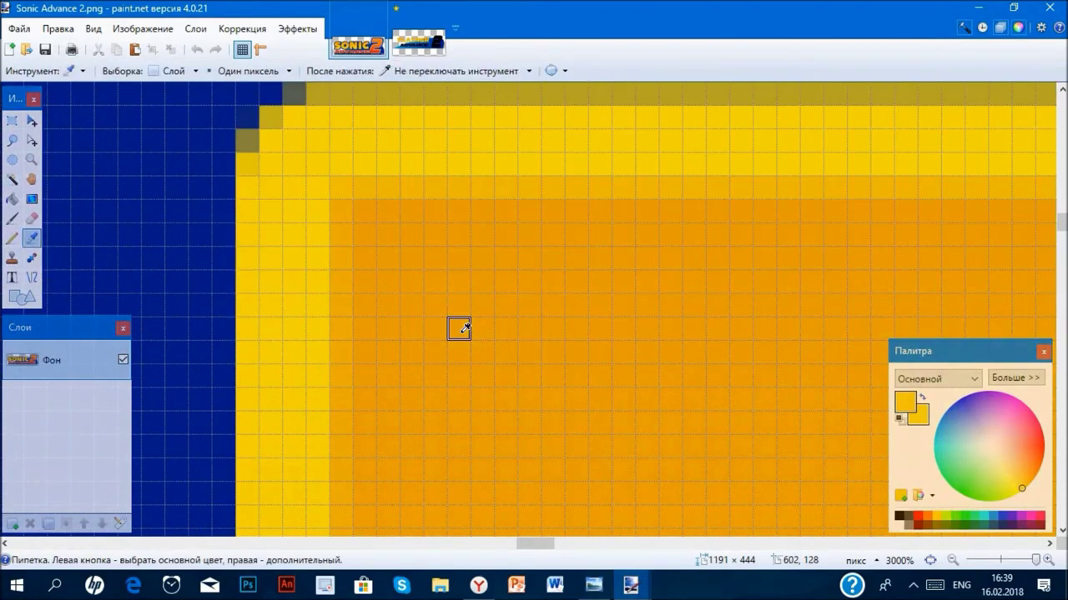
scroll(486, 354, up, 8)
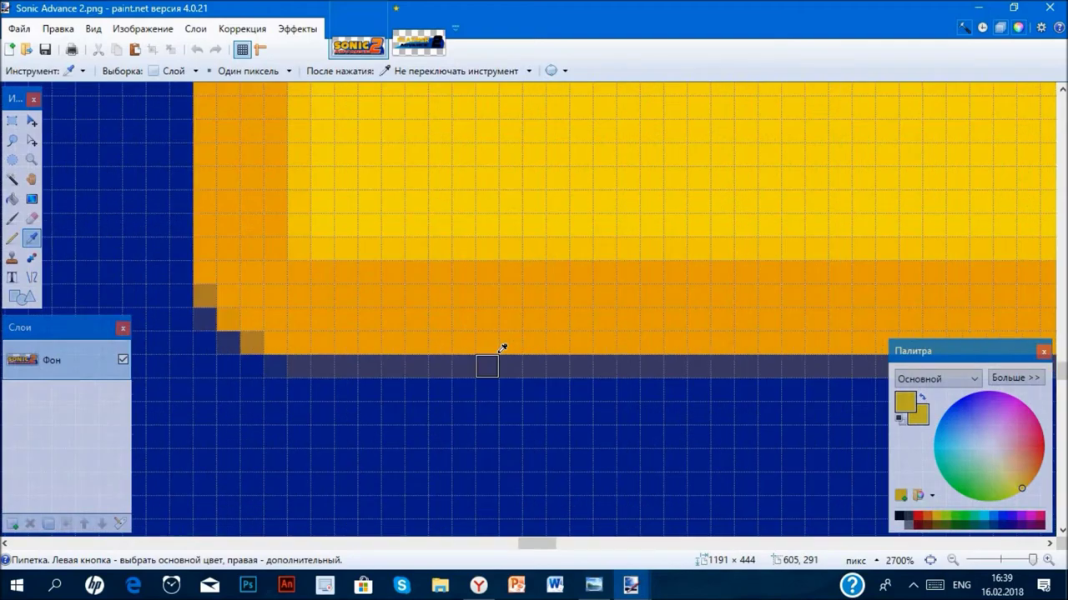
right_click(508, 341)
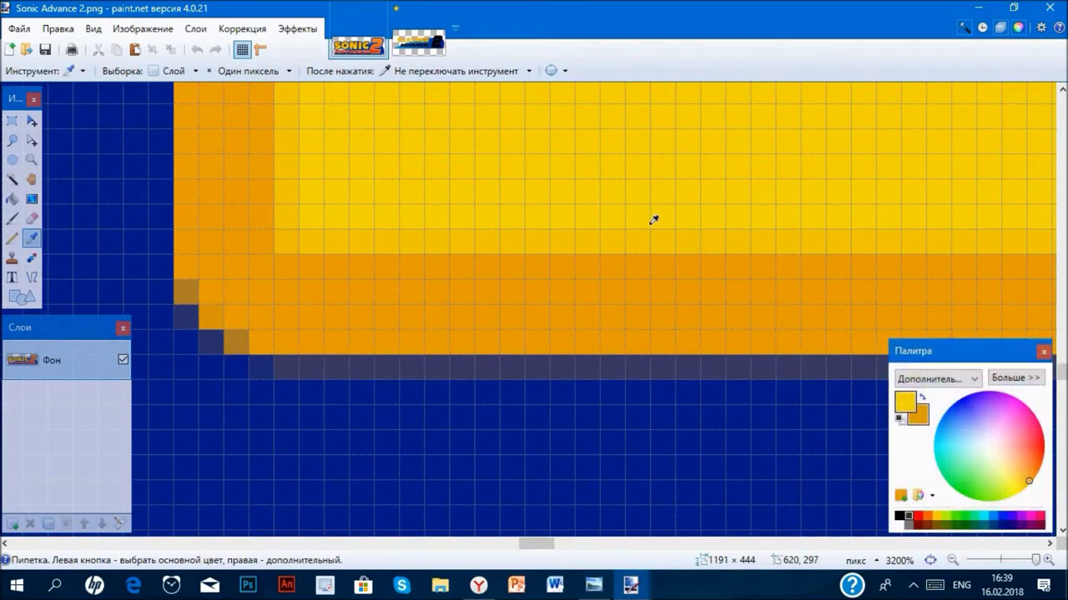
scroll(636, 221, down, 7)
scroll(599, 177, down, 4)
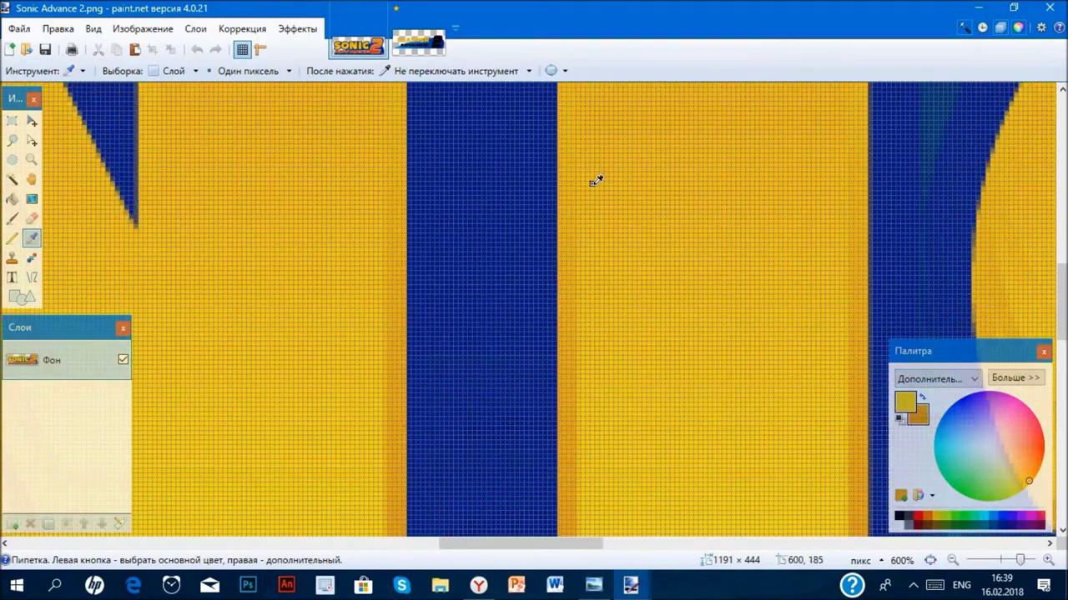
click(601, 185)
scroll(500, 170, down, 1)
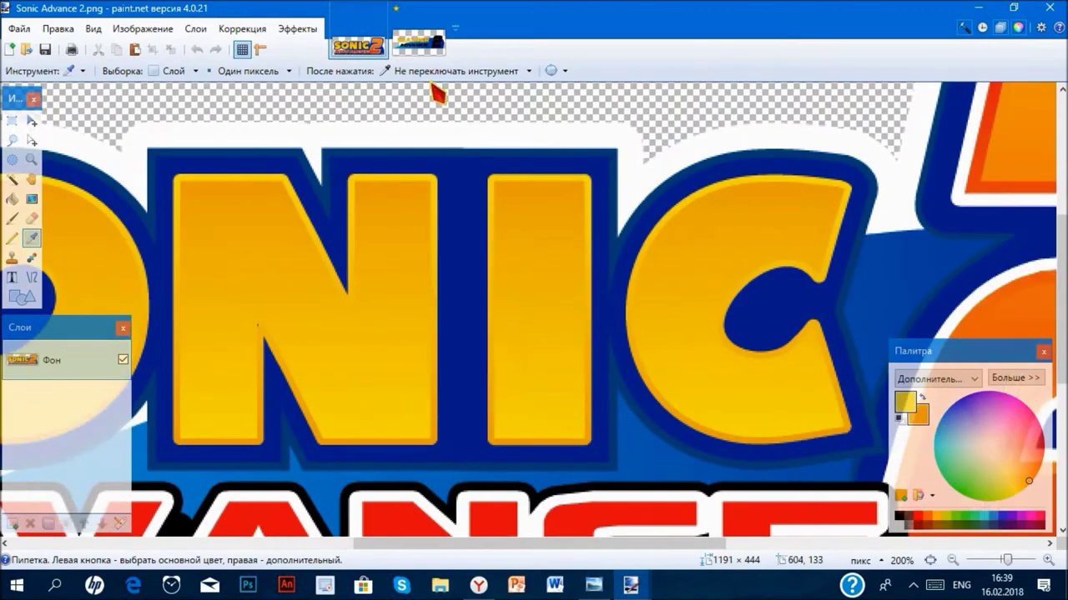
- Return to the logo image and apply a black Outline Object effect of width 5 to PLAZMER
click(427, 43)
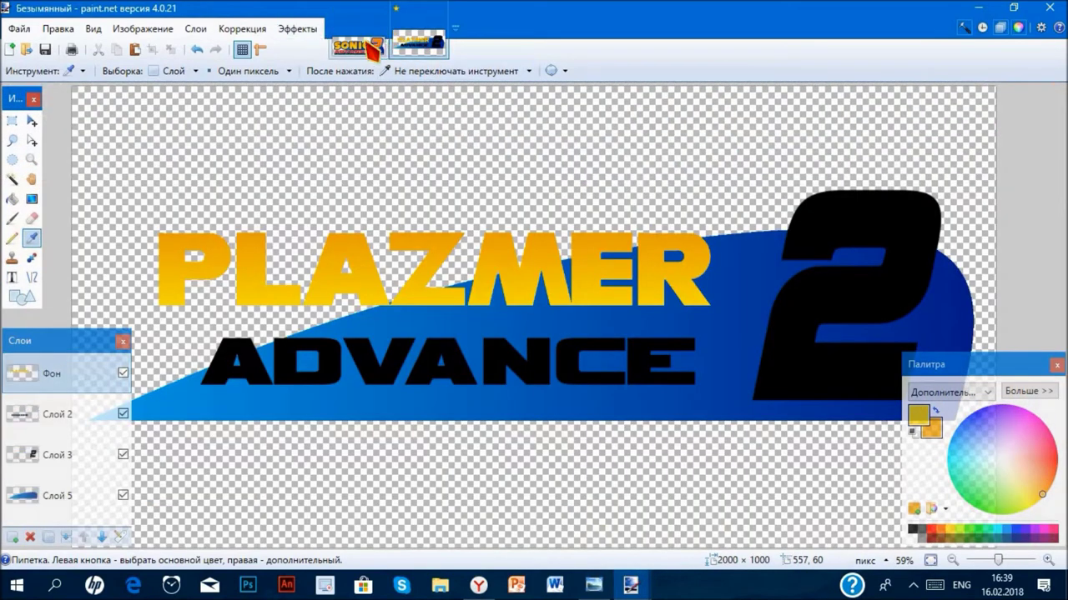
click(298, 29)
mouse_move(367, 50)
click(432, 51)
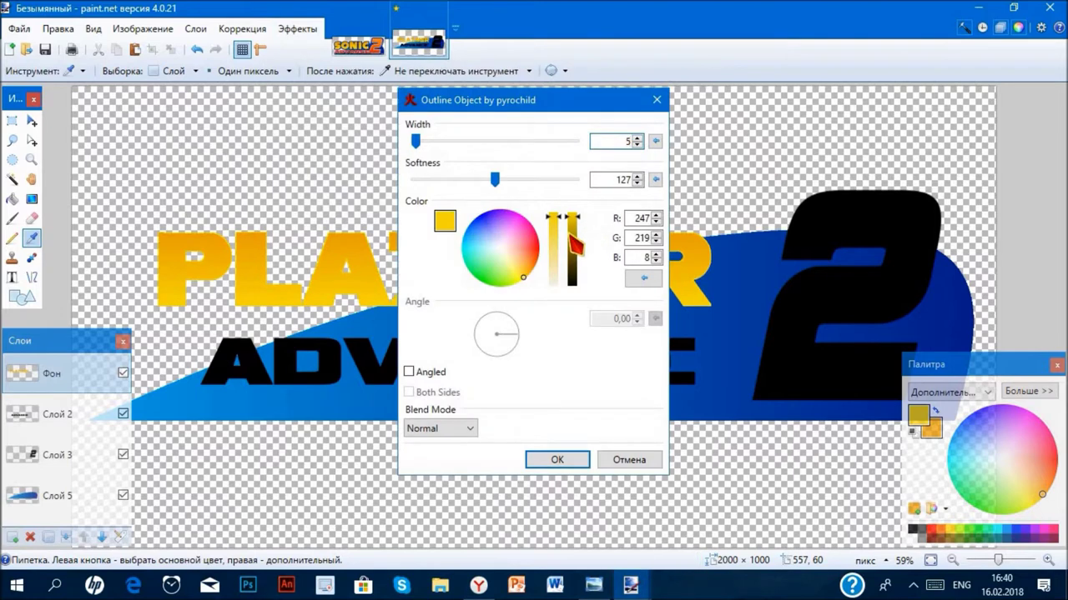
drag(579, 253, 586, 336)
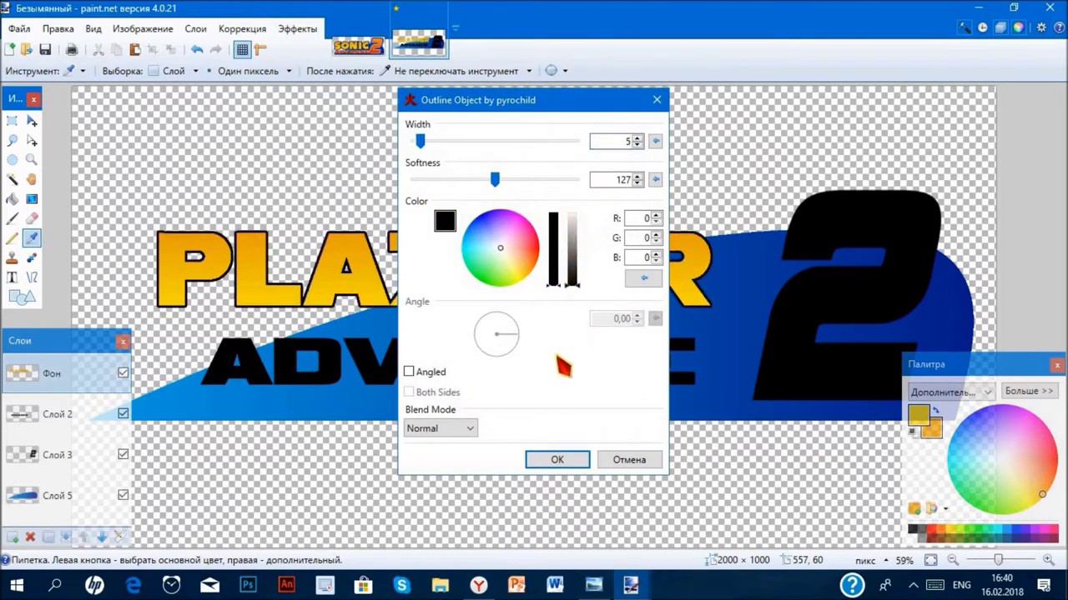
click(557, 461)
- Select PLAZMER's black outline and recolour it with a vertical yellow-to-orange gradient about 166 pixels long, spanning the letters' full height, and deselect
key(s)
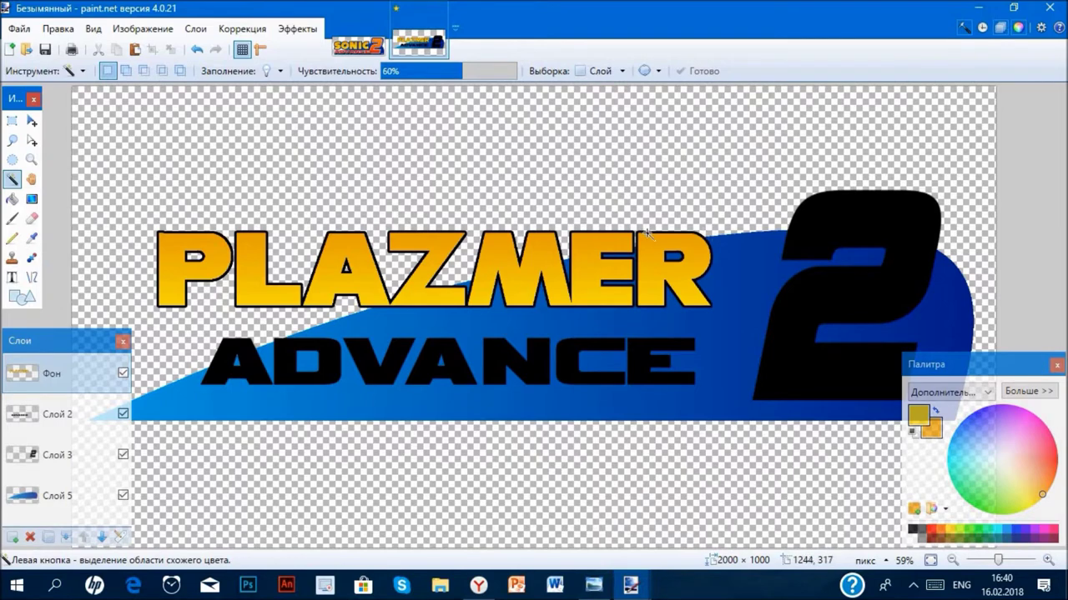
click(657, 249)
key(g)
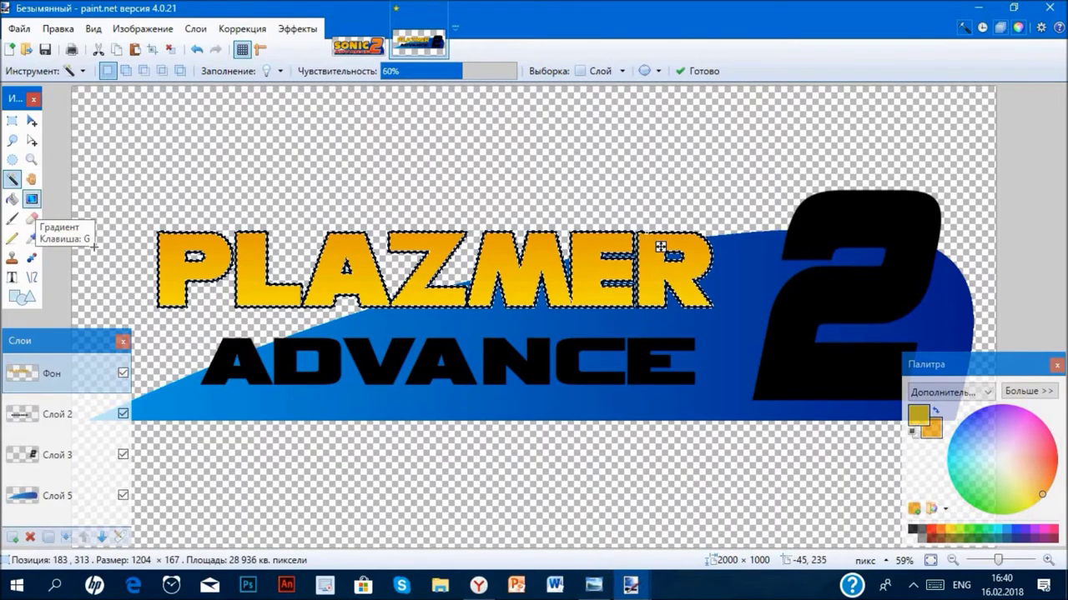
scroll(575, 212, up, 4)
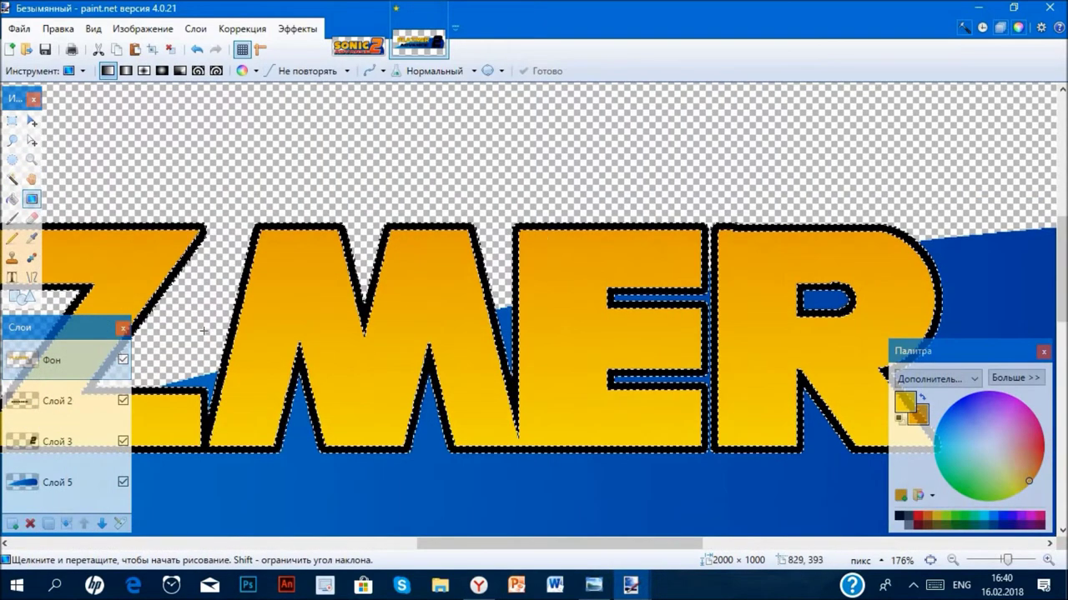
scroll(202, 331, up, 8)
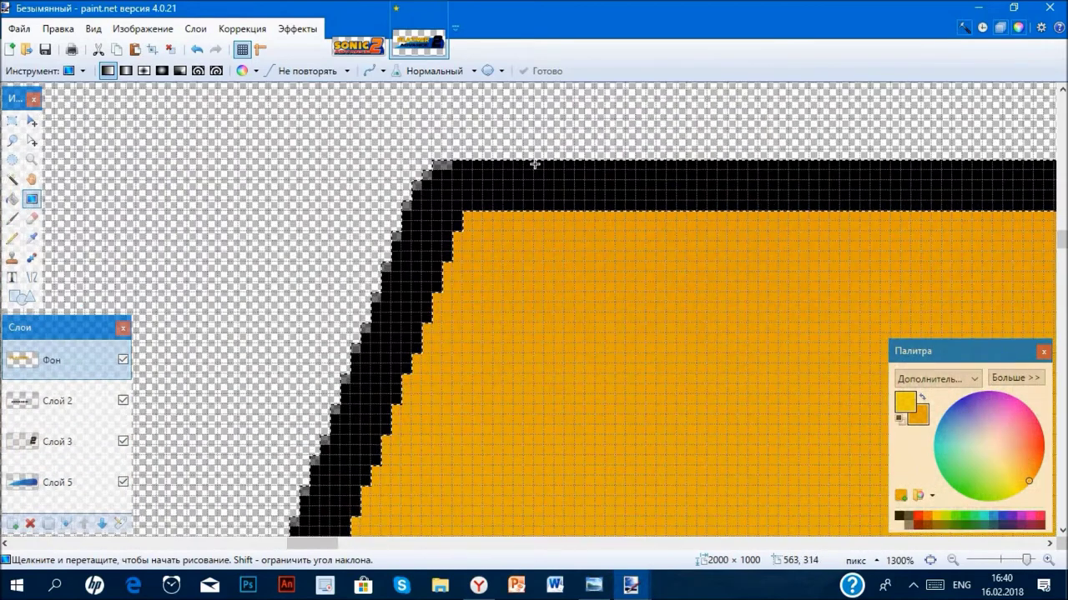
drag(534, 159, 532, 191)
scroll(531, 185, right, 3)
scroll(527, 184, left, 3)
scroll(534, 191, down, 20)
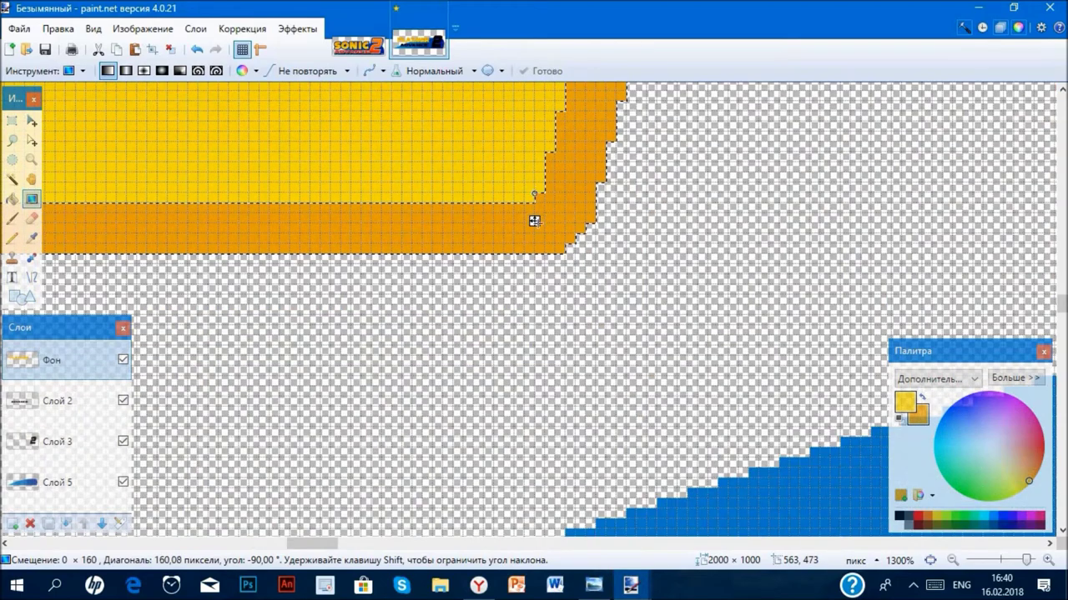
scroll(533, 280, down, 15)
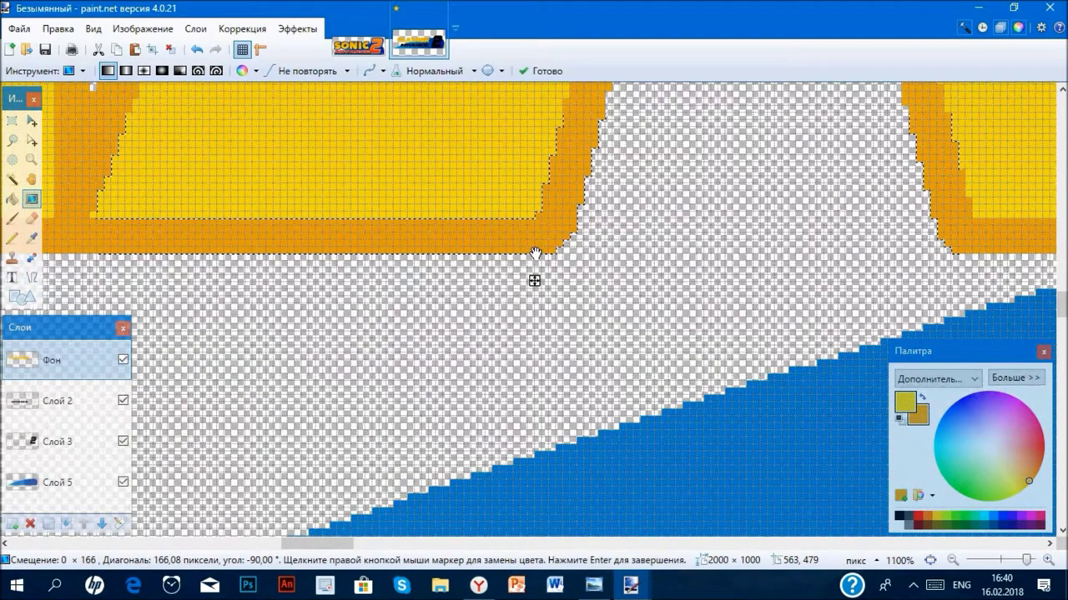
key(ctrl+d)
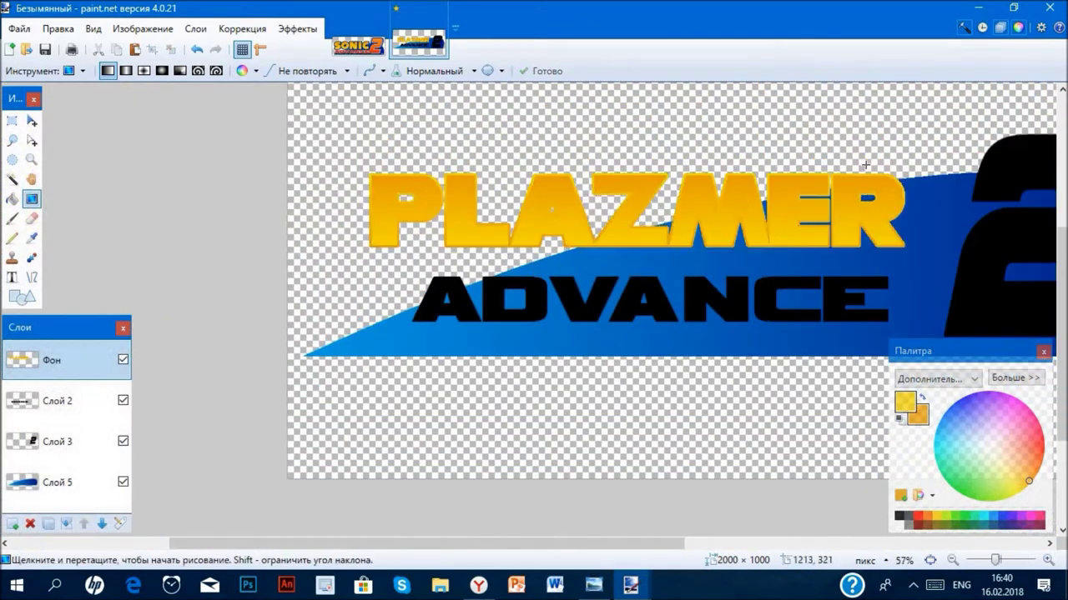
- Sample the inner dark blue outline around the reference's SONIC lettering as the primary colour
scroll(537, 276, up, 5)
scroll(538, 275, down, 4)
click(357, 48)
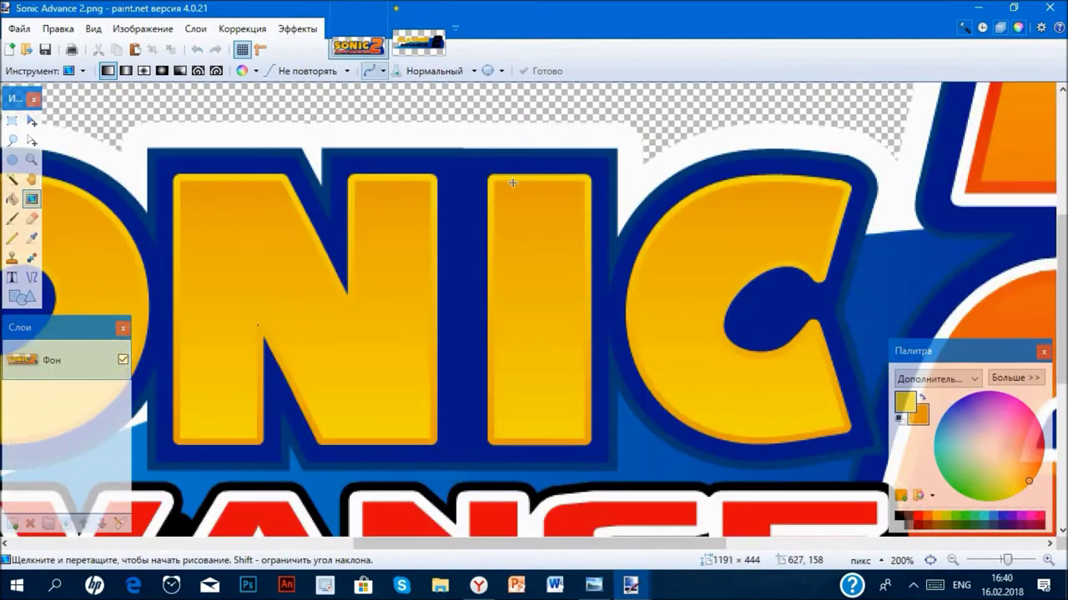
scroll(467, 167, up, 5)
scroll(598, 129, up, 2)
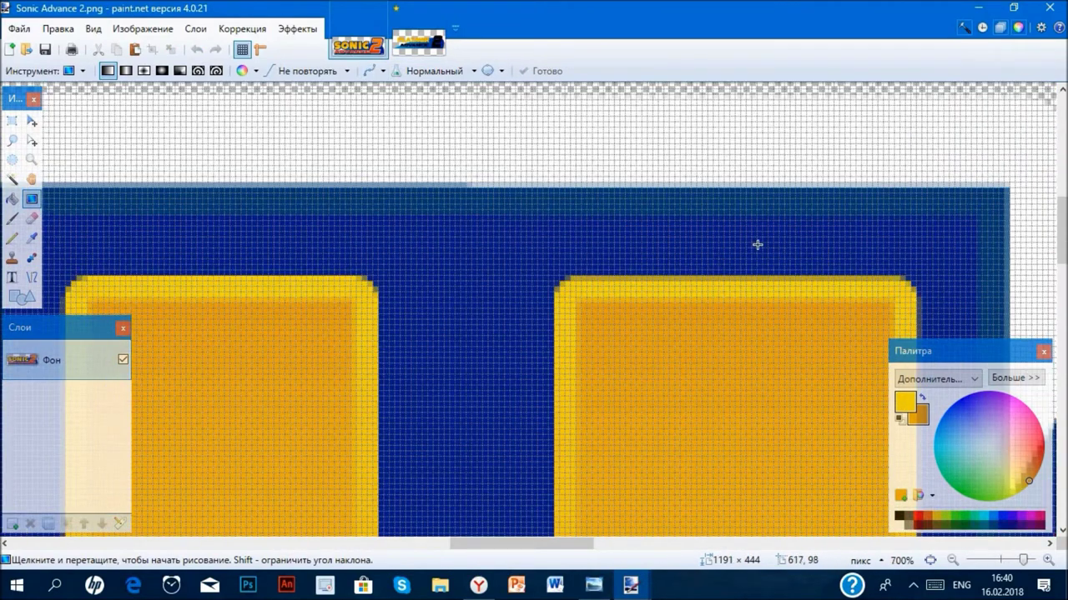
scroll(758, 241, up, 5)
click(34, 241)
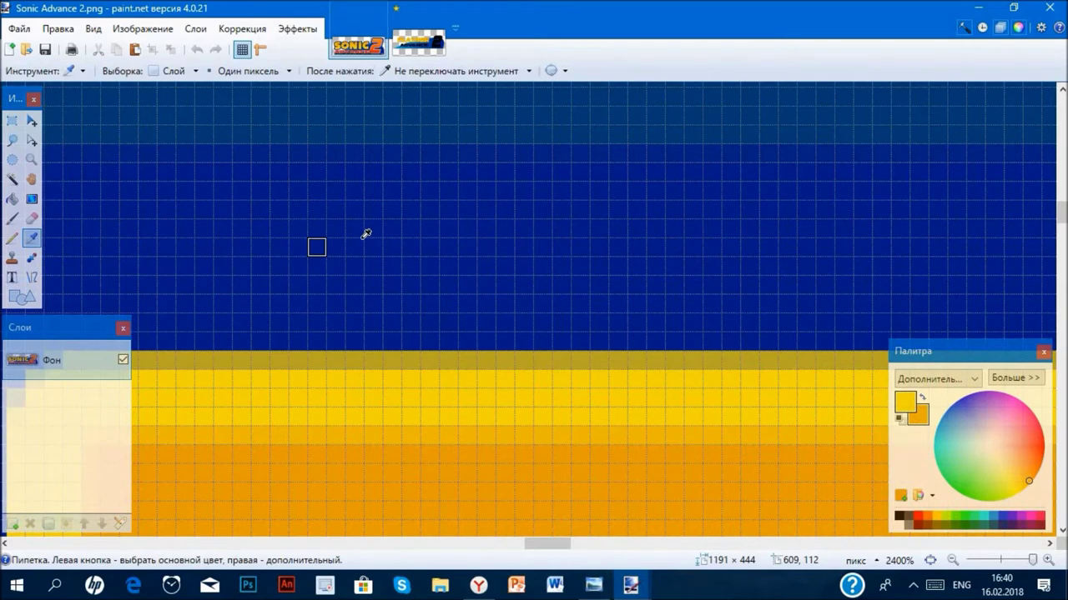
click(366, 237)
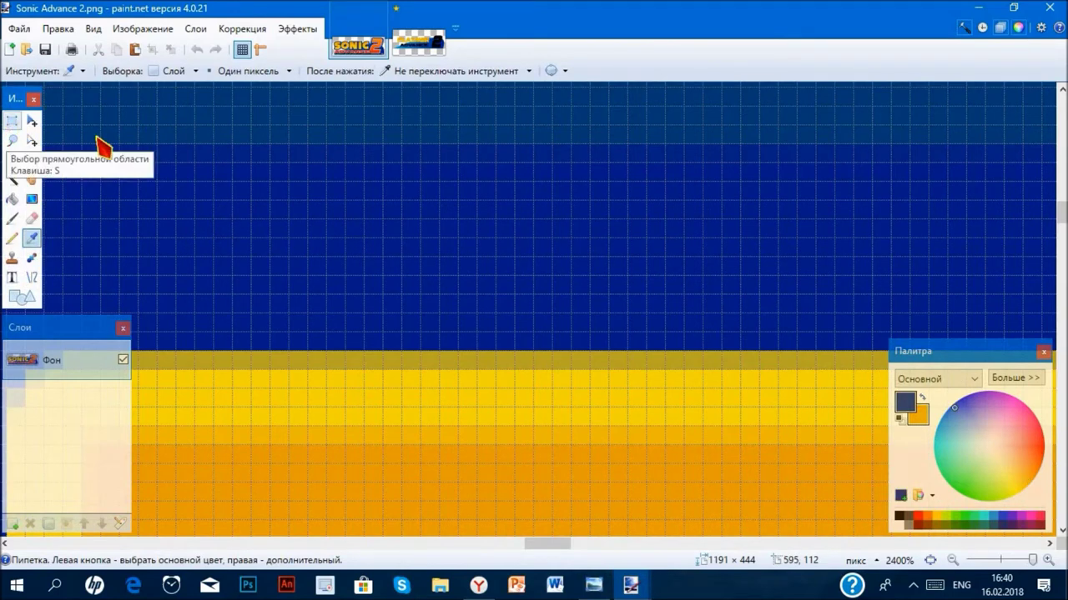
- Measure the thickness of the reference's dark blue outline with a one-pixel-wide rectangular selection and return to the logo image
click(11, 120)
drag(254, 150, 256, 331)
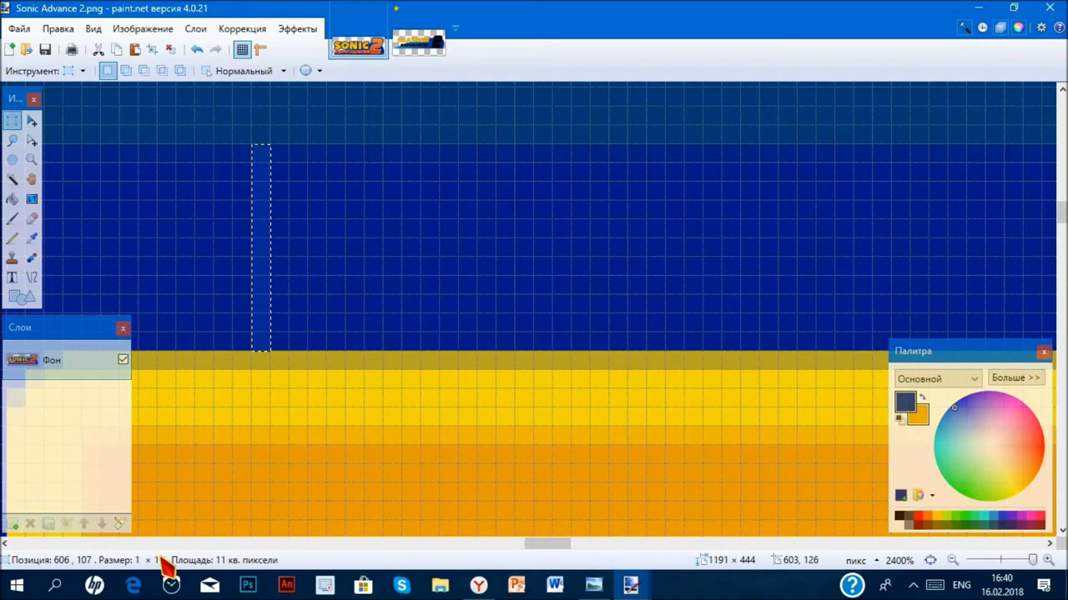
click(427, 50)
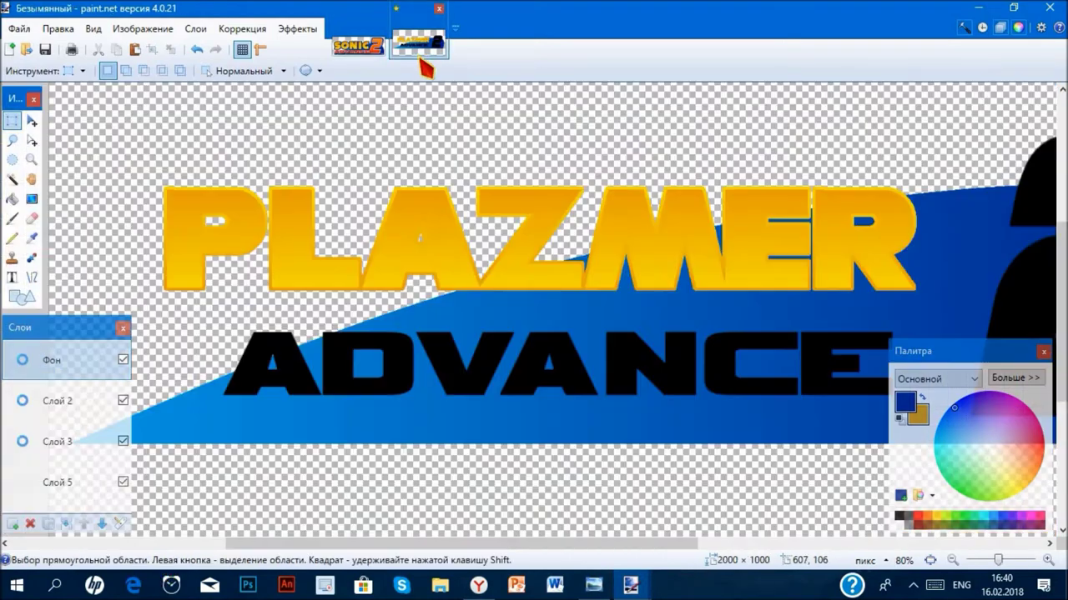
click(298, 29)
mouse_move(336, 71)
click(488, 71)
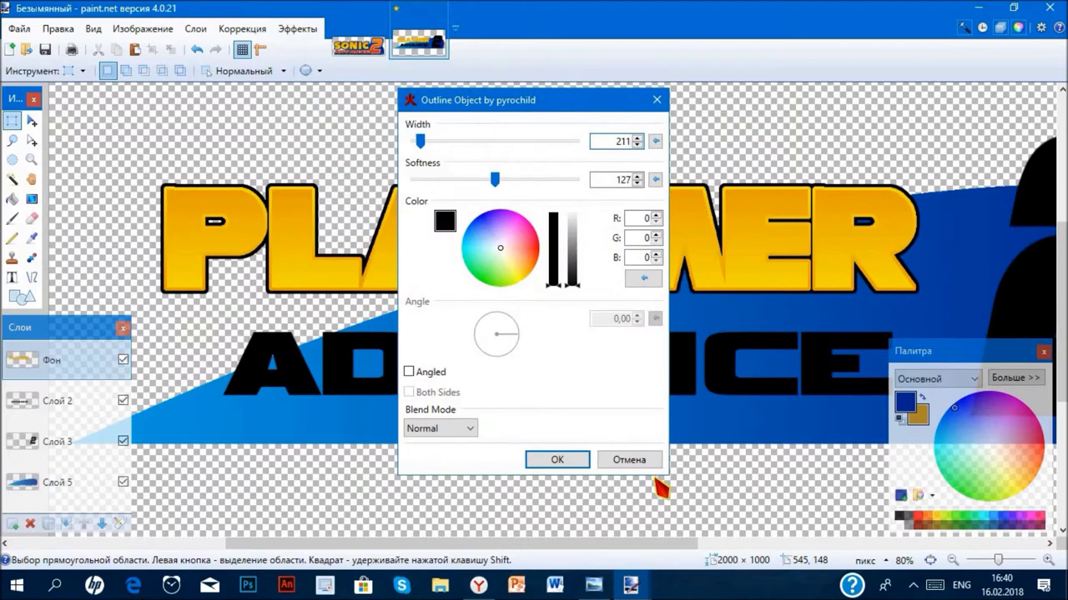
click(631, 460)
- Expand the palette to show the sampled blue's RGB values and start an Outline Object effect on PLAZMER with width 11 and softness 0
click(1010, 378)
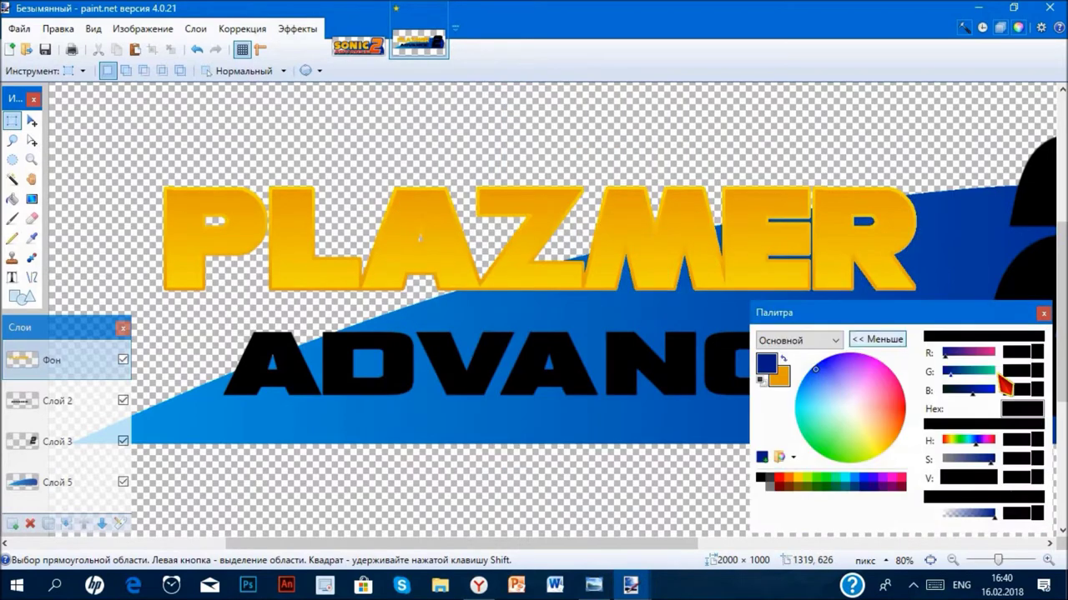
click(298, 29)
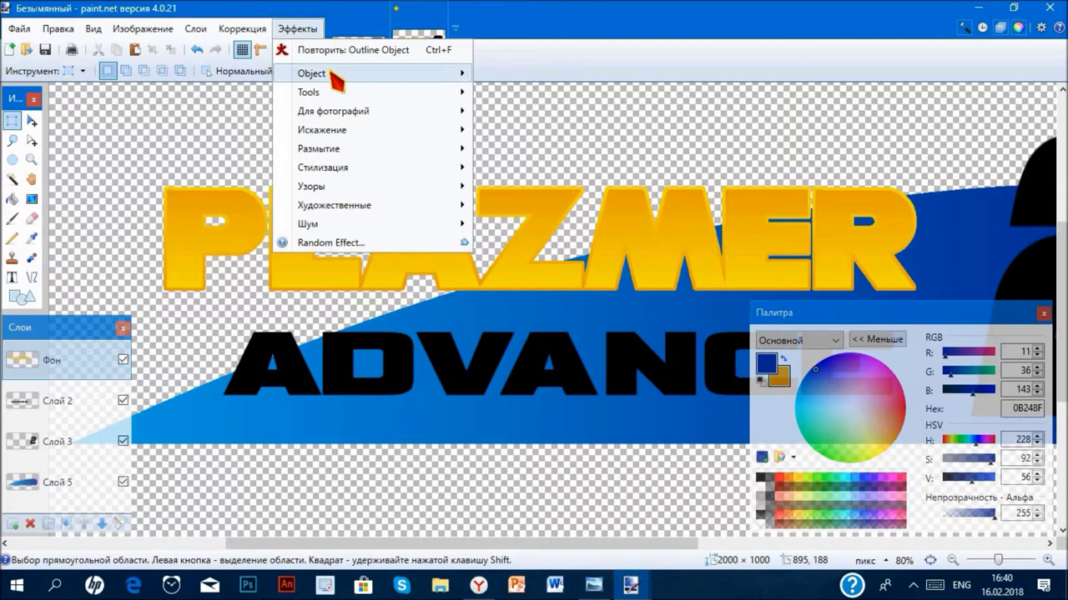
mouse_move(358, 76)
click(540, 77)
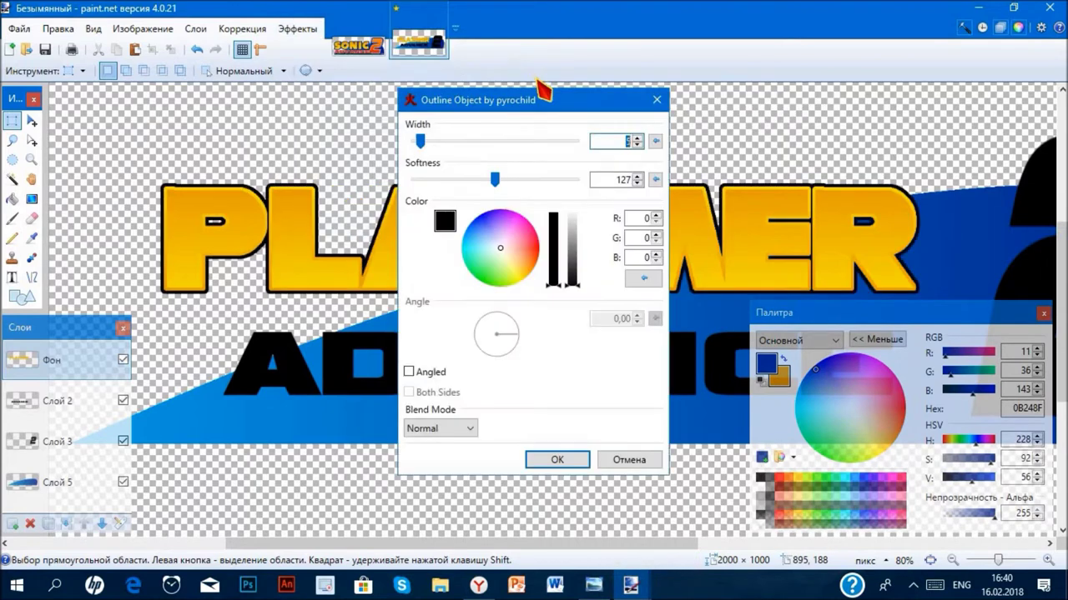
text(11)
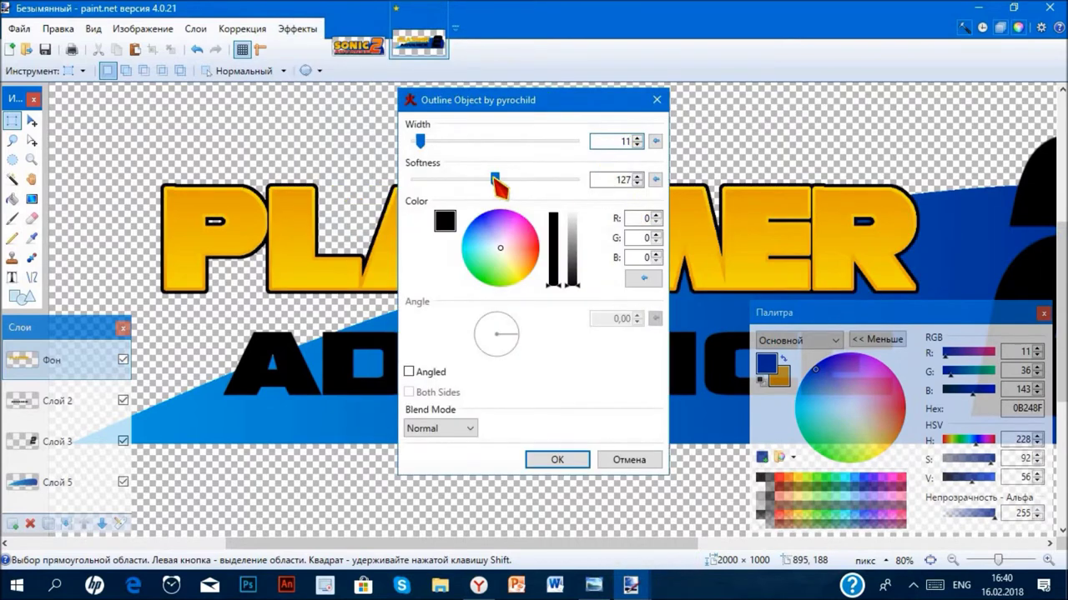
drag(495, 179, 67, 186)
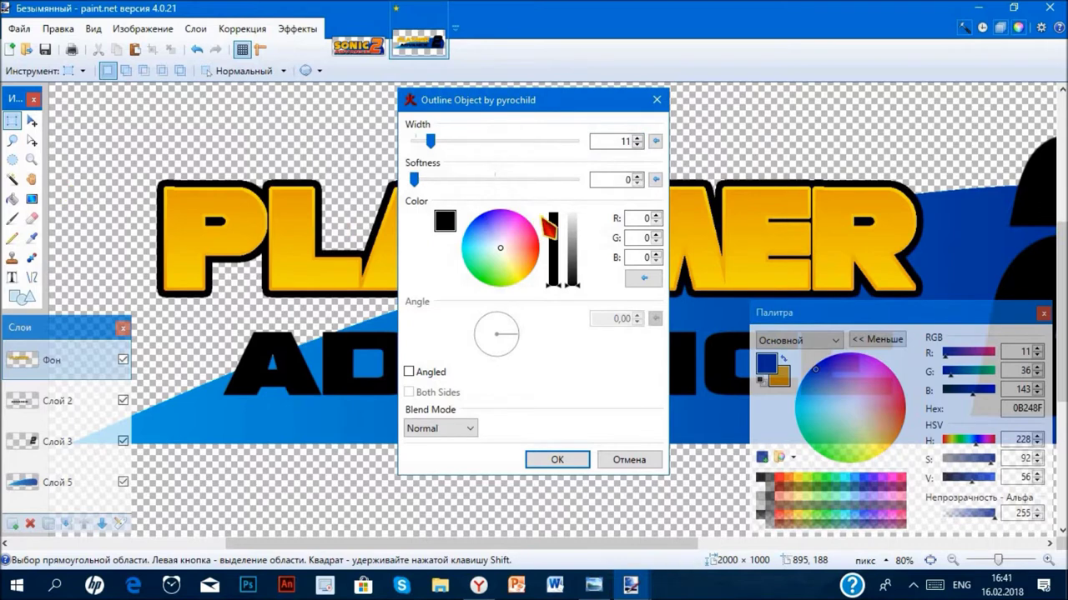
- Set PLAZMER's outline colour to R 11, G 36, B 143 and apply the effect
text(1)
key(Tab)
text(36)
key(Tab)
text(143)
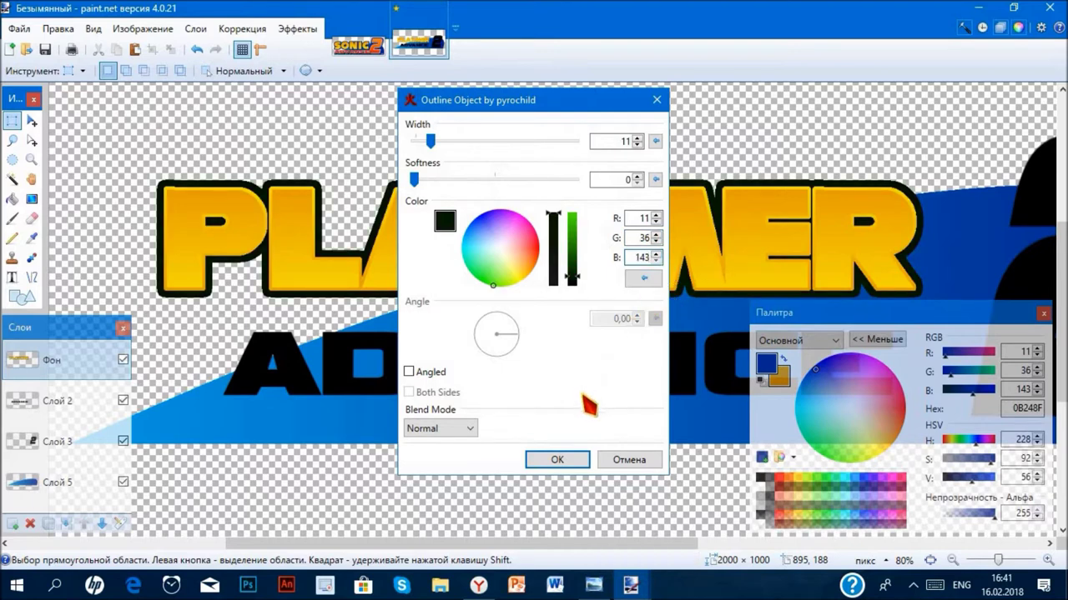
click(654, 258)
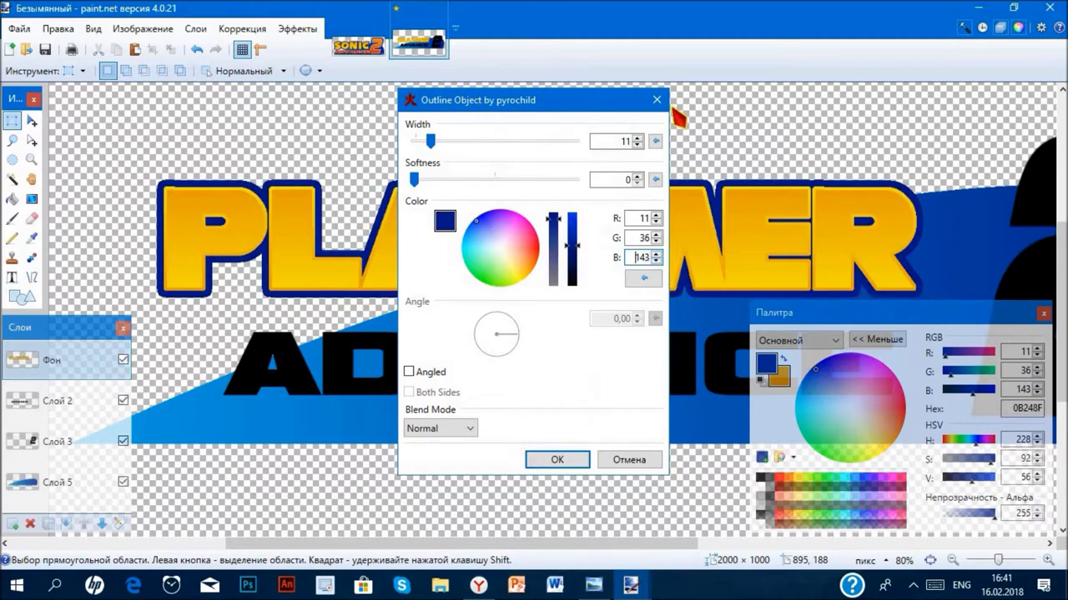
drag(492, 102, 877, 117)
click(942, 468)
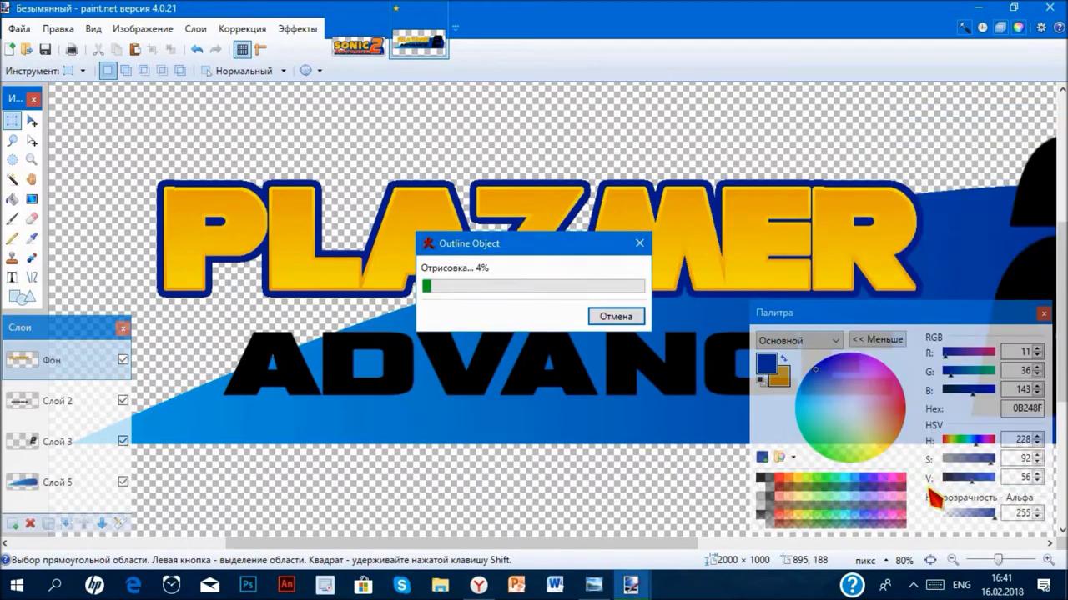
- Measure the thickness of the reference's outer teal-blue outline band with a one-pixel-wide selection, and deselect
click(354, 47)
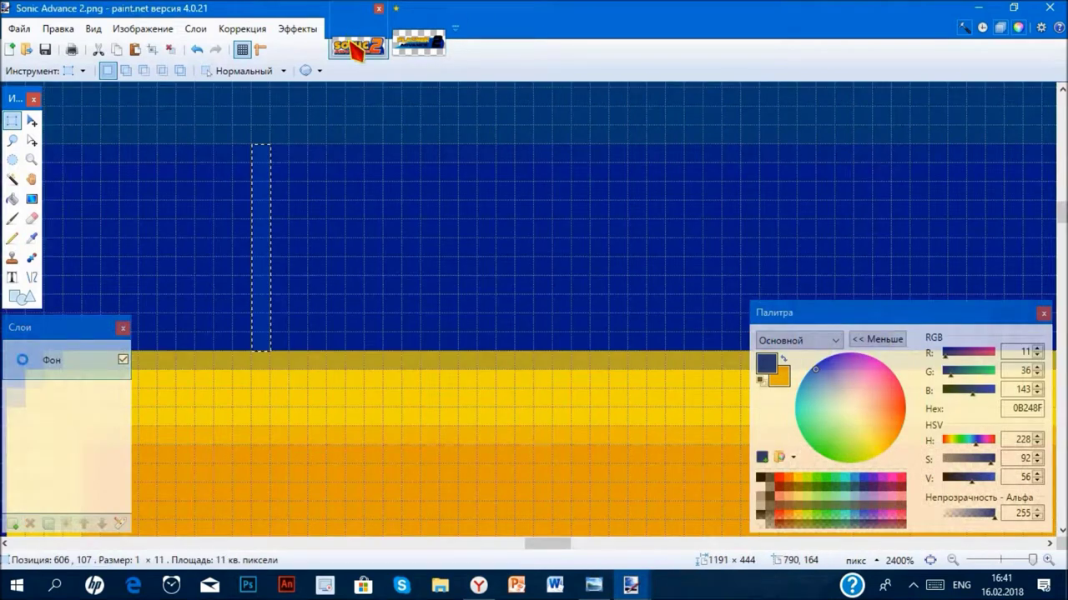
scroll(376, 167, down, 2)
scroll(372, 136, up, 3)
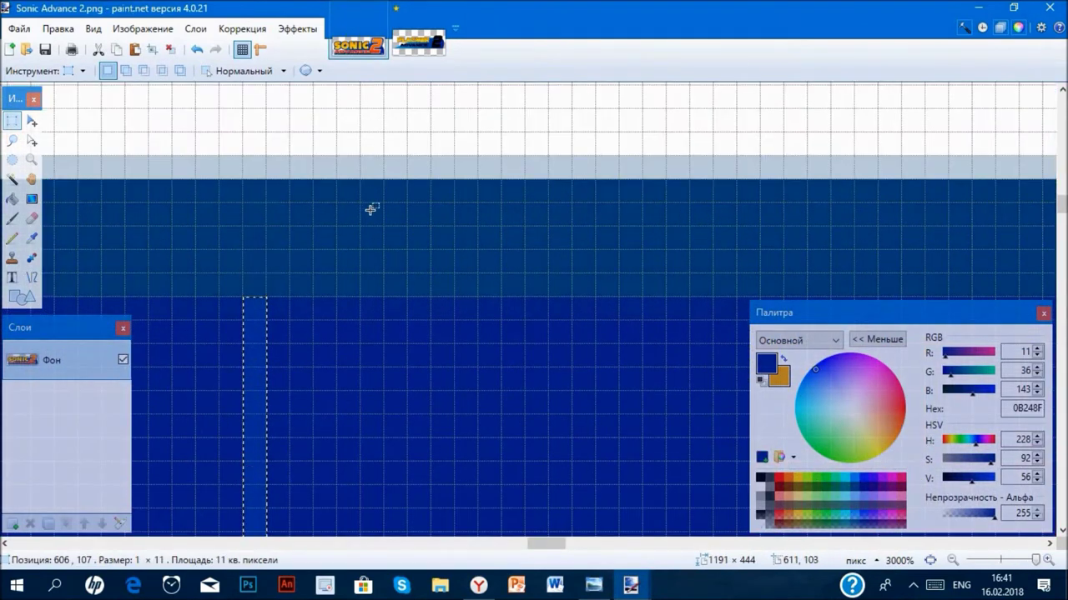
drag(372, 188, 370, 285)
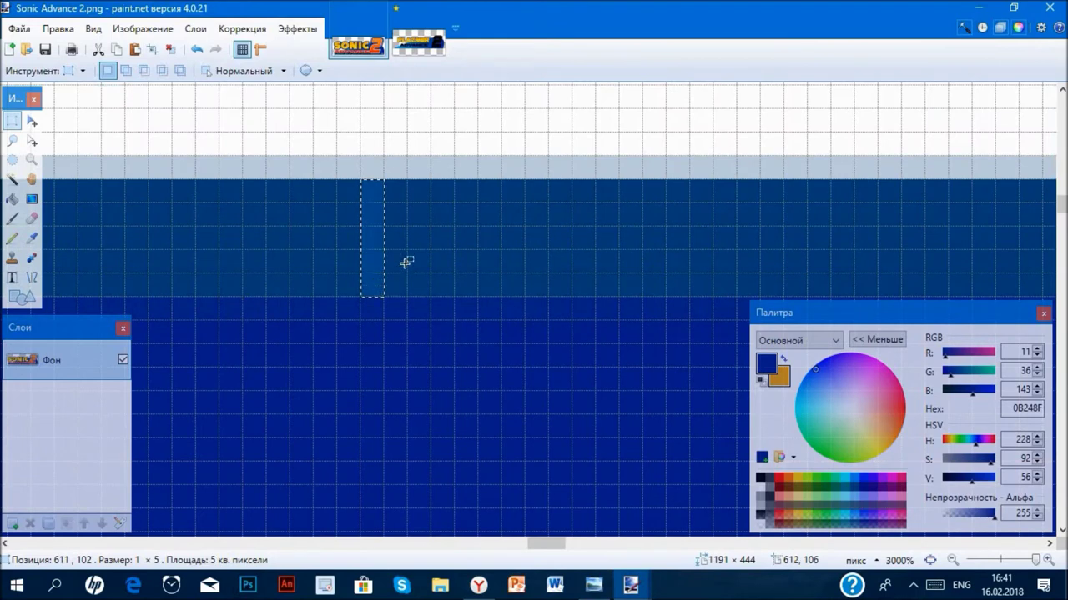
click(446, 98)
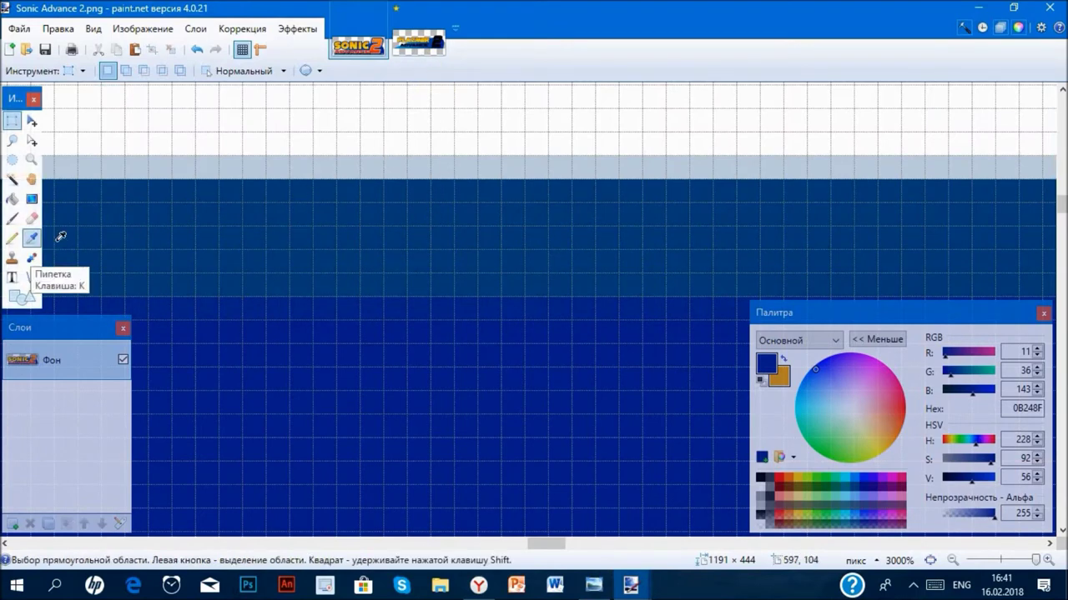
- Sample the reference's outer teal-blue outline as the primary colour and return to the logo image
click(32, 238)
click(886, 273)
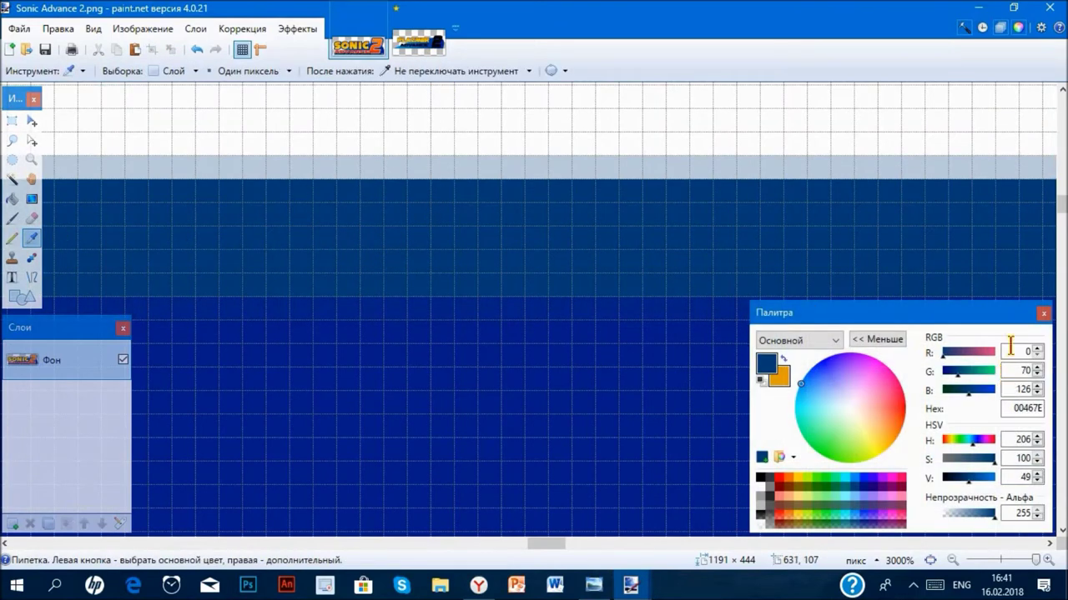
click(418, 44)
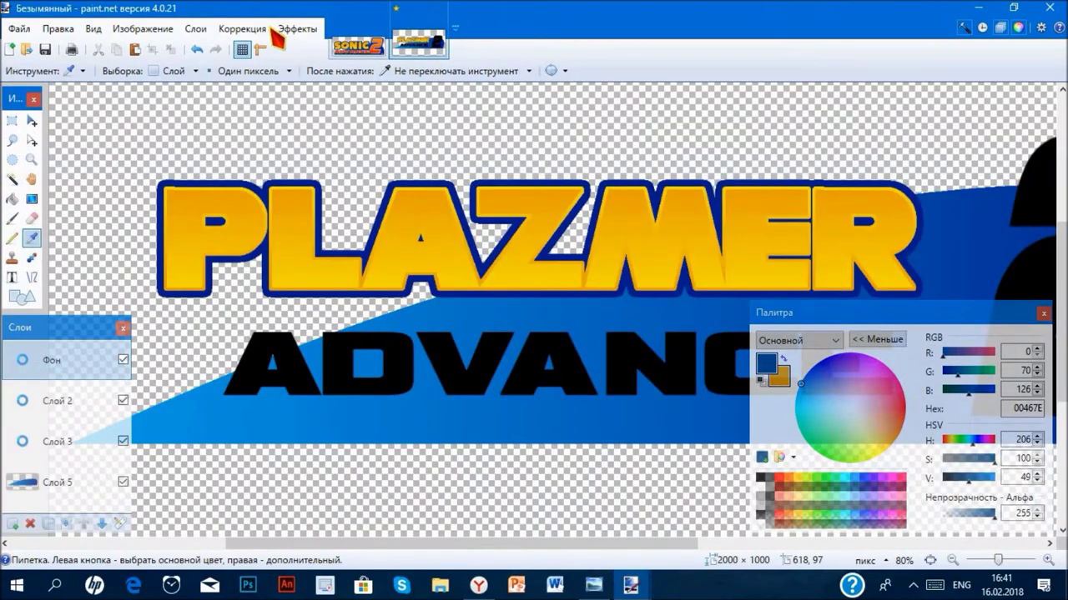
- Apply a second Outline Object effect to PLAZMER with width 5, softness 0 and colour R 0, G 70, B 126
click(297, 28)
mouse_move(424, 75)
click(526, 76)
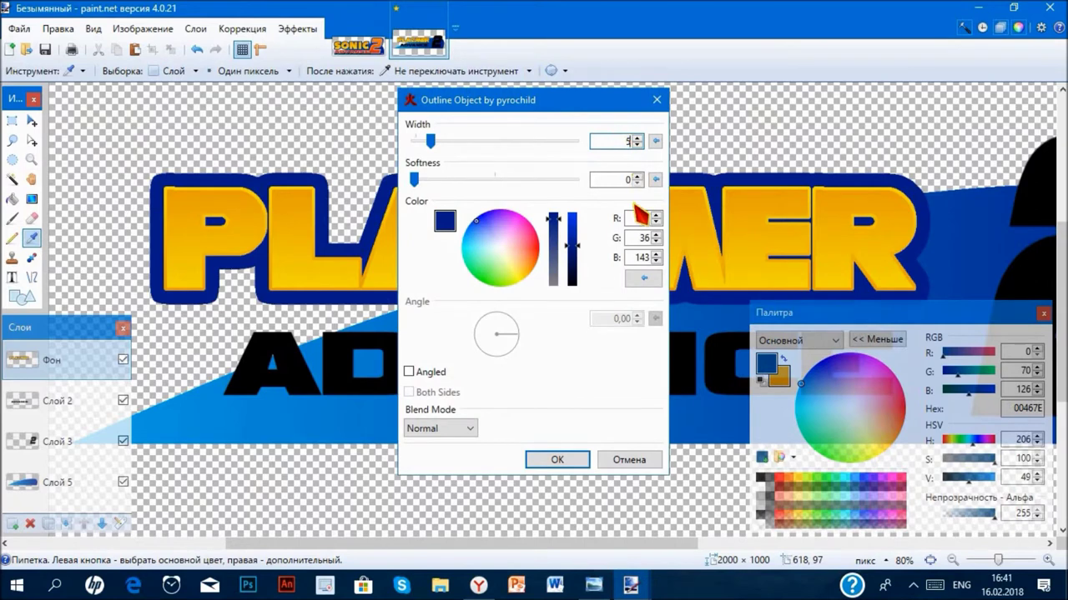
click(653, 219)
click(641, 237)
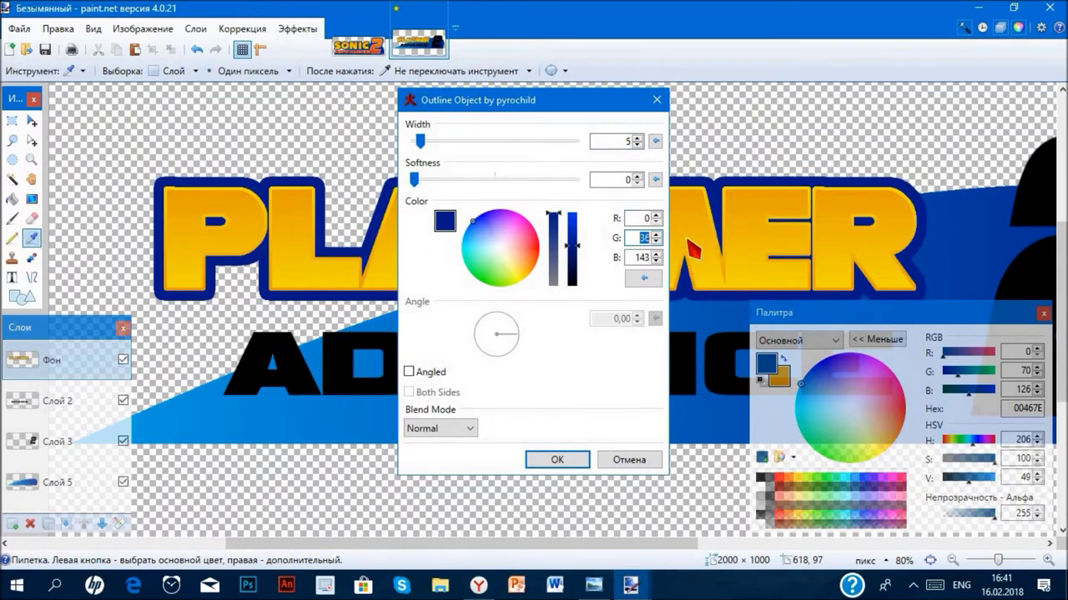
click(635, 257)
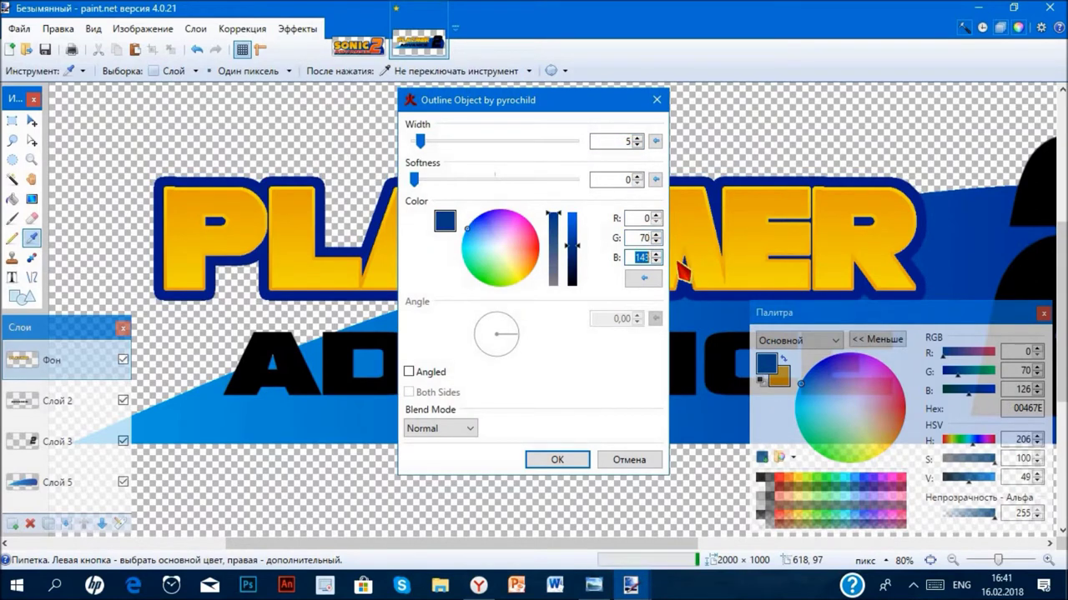
text(126)
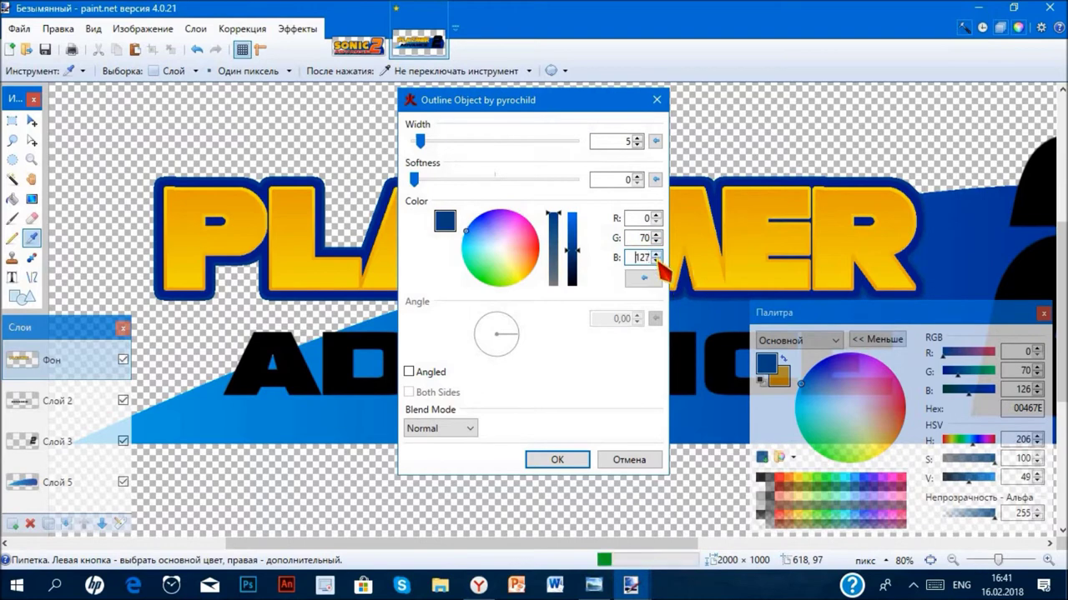
click(554, 463)
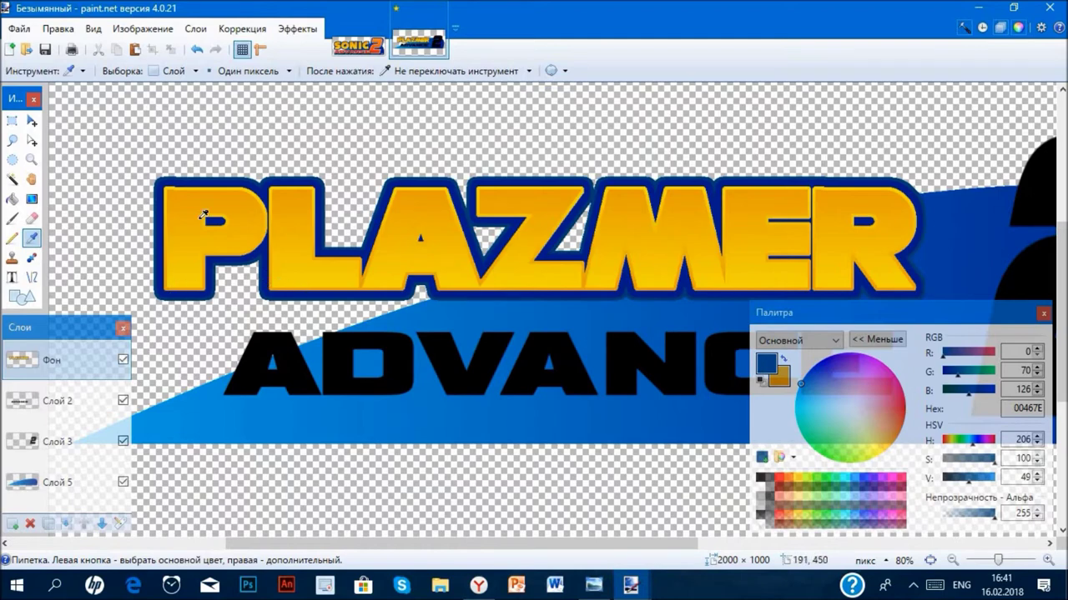
- Sample the red of the reference's ADVANCE lettering as the primary colour
click(464, 184)
click(359, 46)
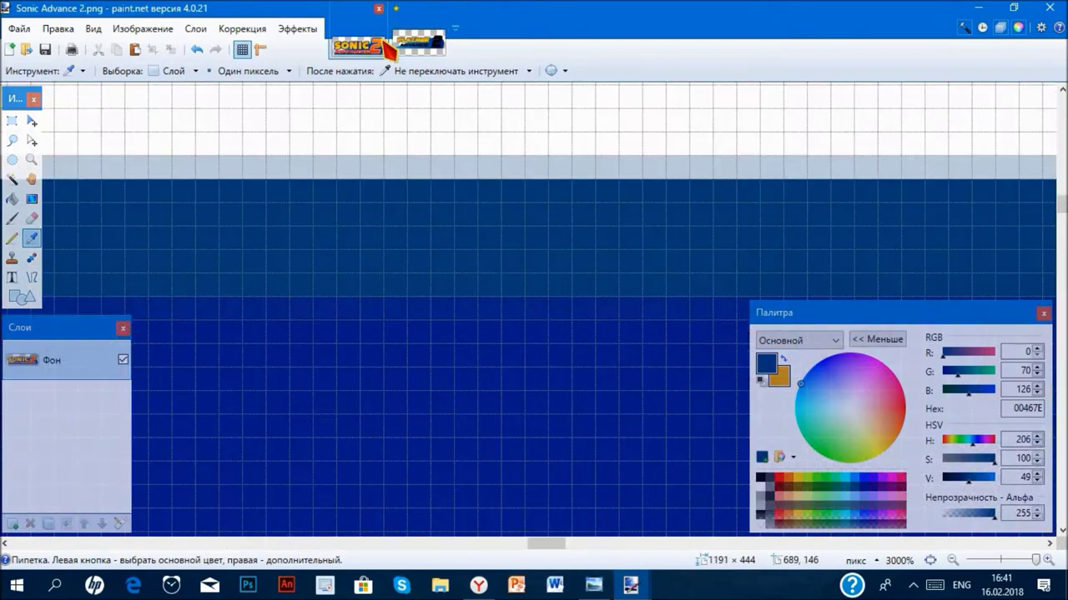
scroll(425, 179, down, 10)
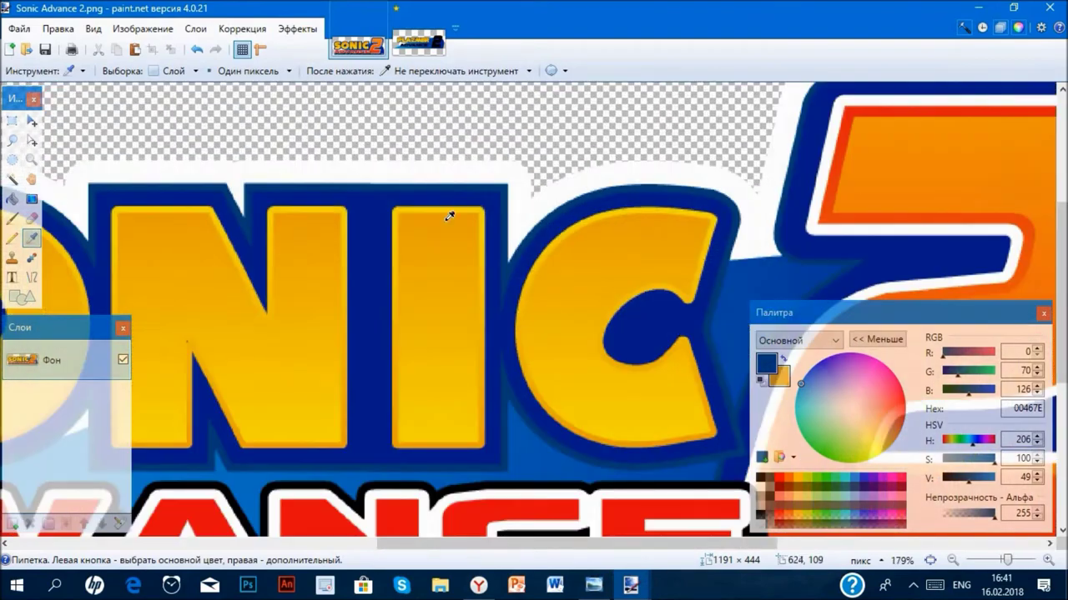
scroll(448, 206, down, 4)
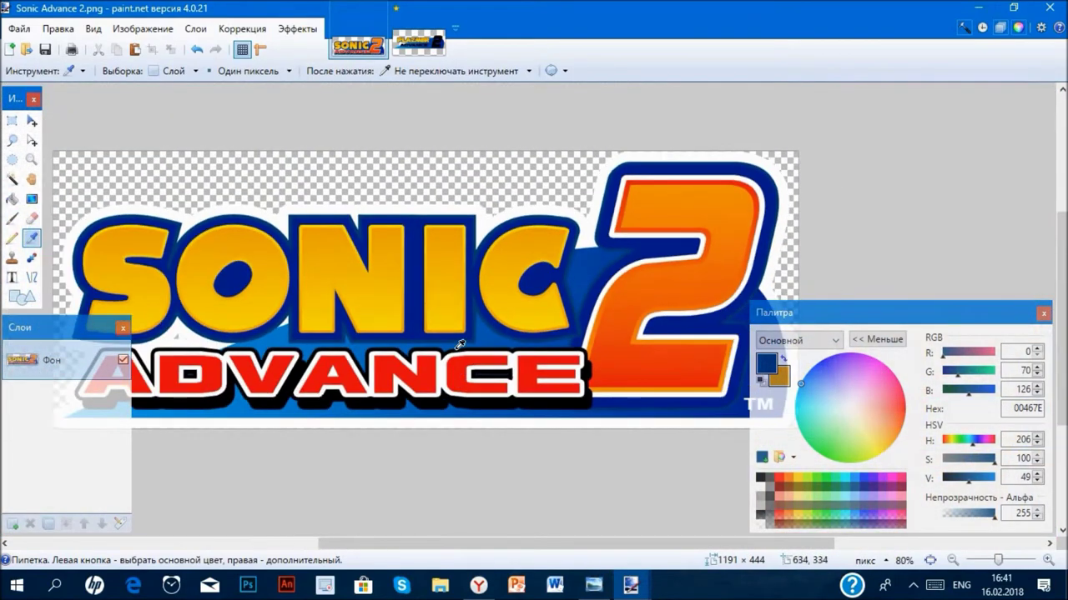
click(465, 366)
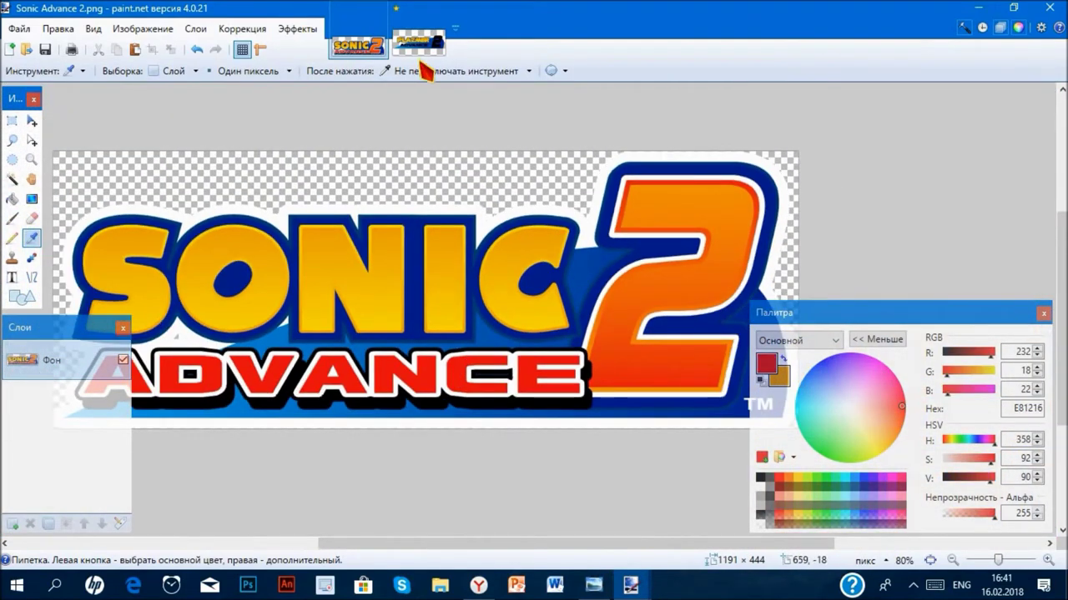
- Select the logo's black ADVANCE lettering on Слой 2, fill it with the sampled red, and switch back to the reference image
click(419, 43)
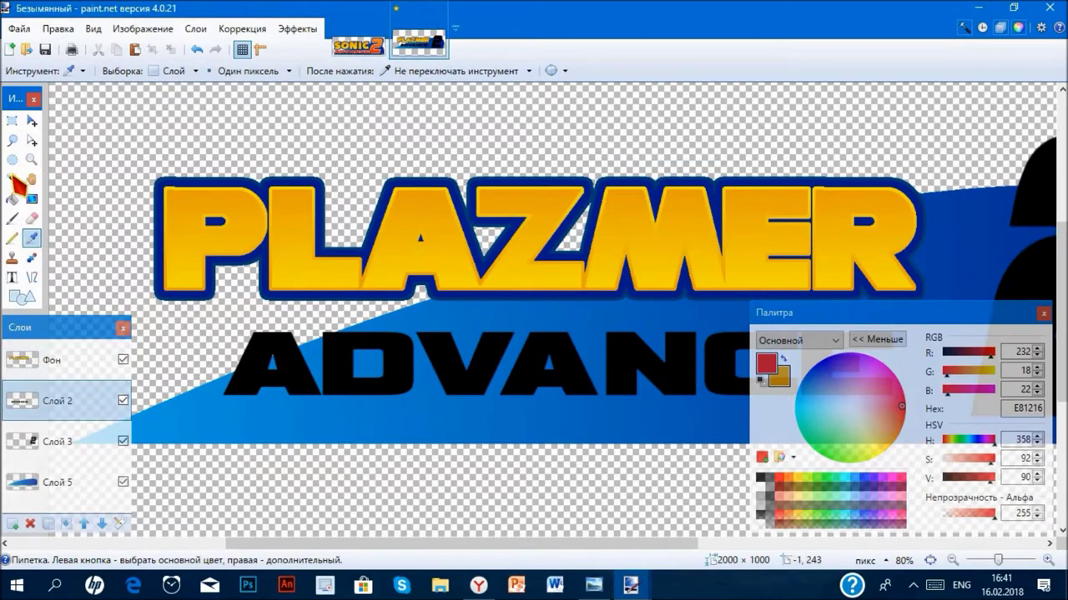
click(12, 178)
click(392, 364)
scroll(388, 360, up, 8)
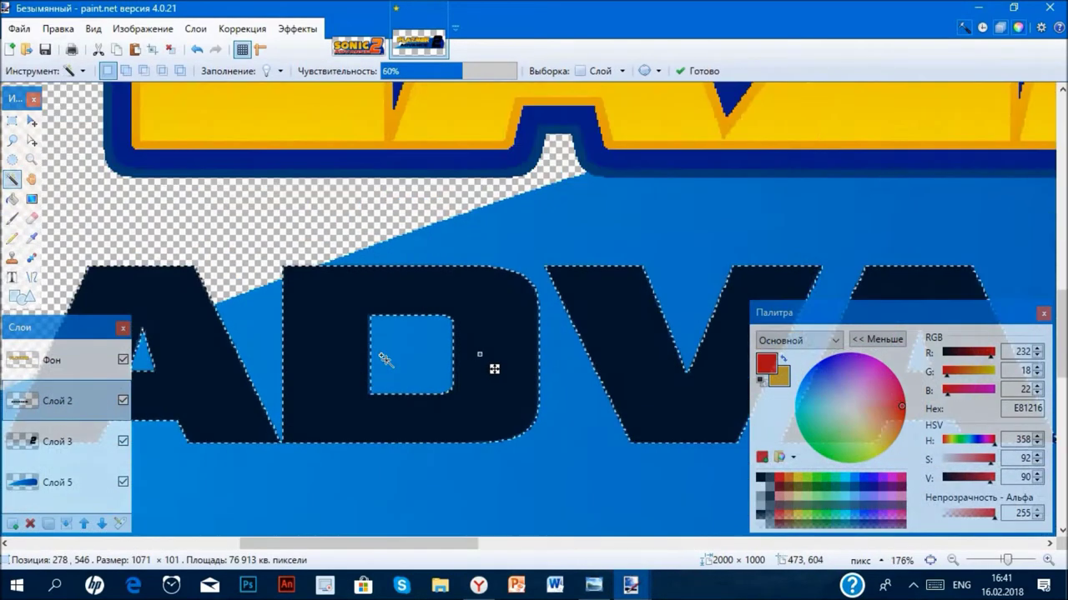
scroll(474, 346, down, 2)
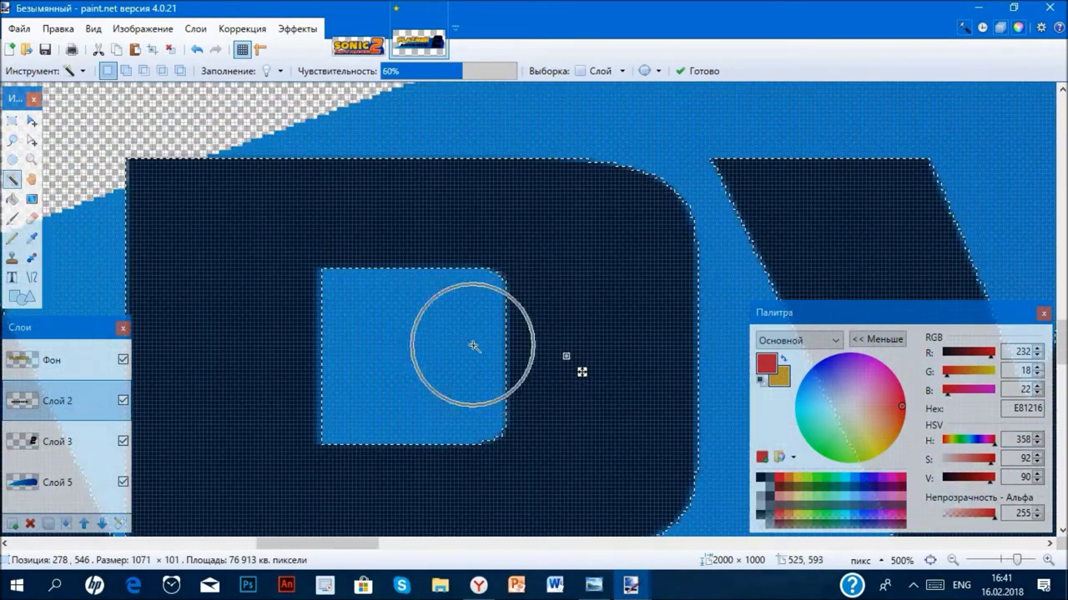
key(BackSpace)
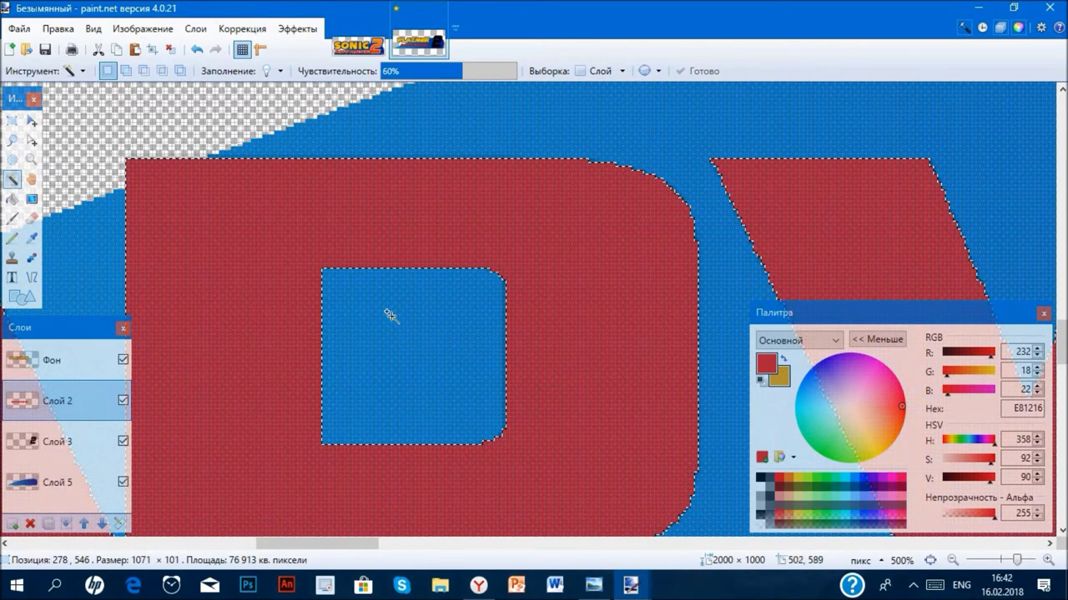
scroll(391, 315, down, 4)
click(357, 47)
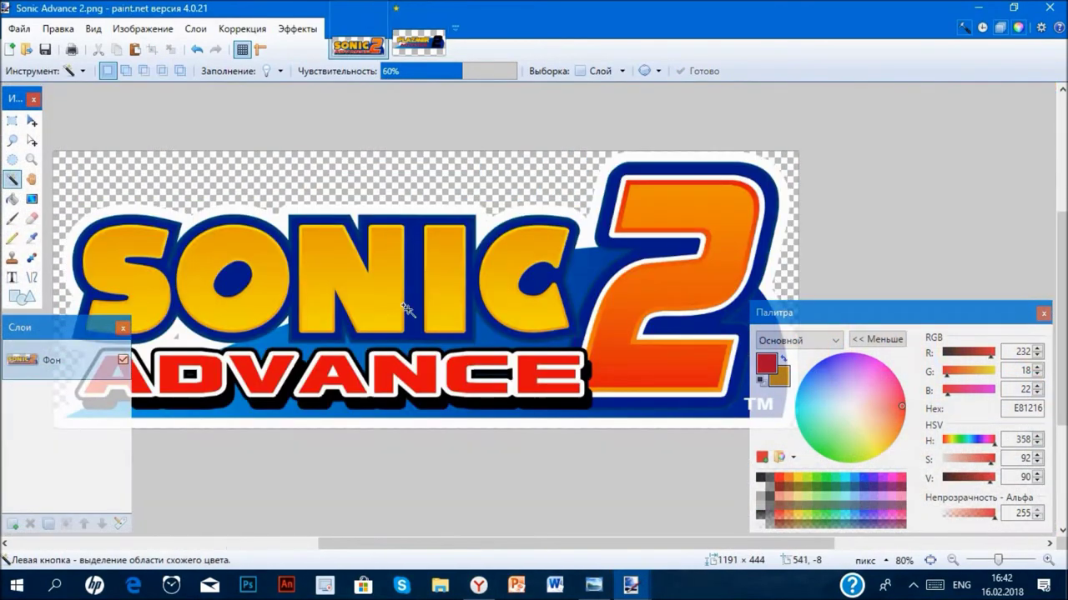
- Sample the white outline around the reference's ADVANCE lettering as the primary colour
scroll(406, 309, up, 11)
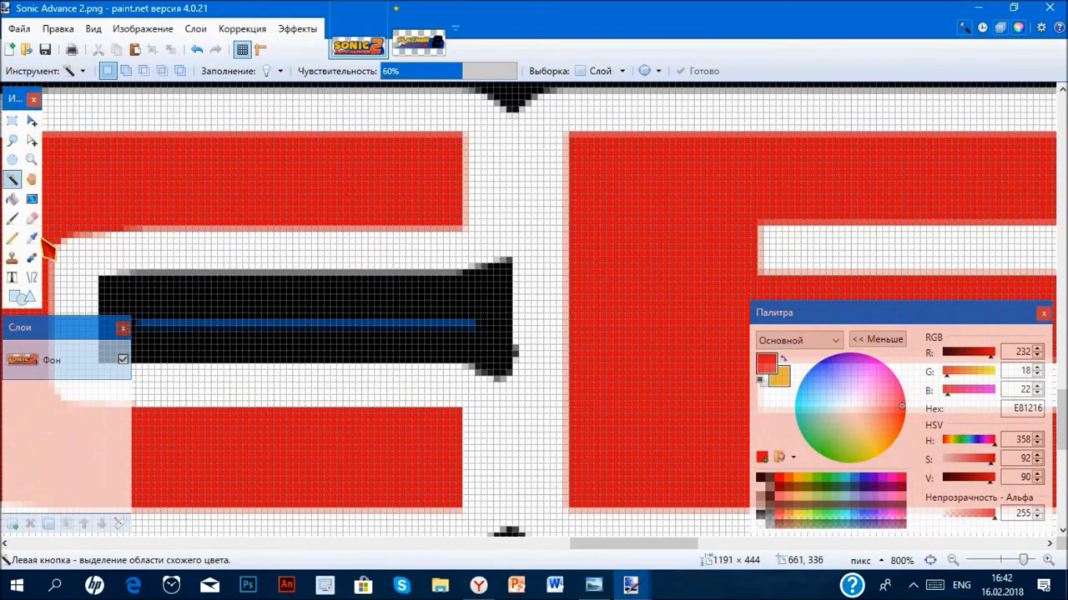
click(32, 237)
click(498, 181)
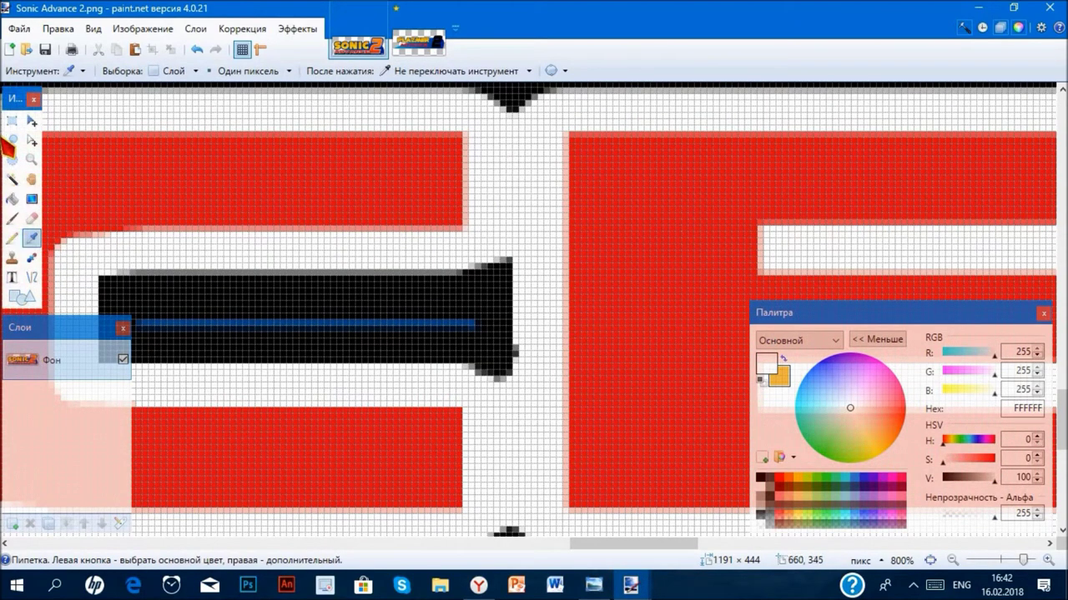
- Measure the thickness of the white outline above the reference's ADVANCE lettering with a one-pixel-wide rectangular selection, and return to the logo image
click(12, 120)
scroll(214, 131, up, 3)
scroll(215, 276, up, 3)
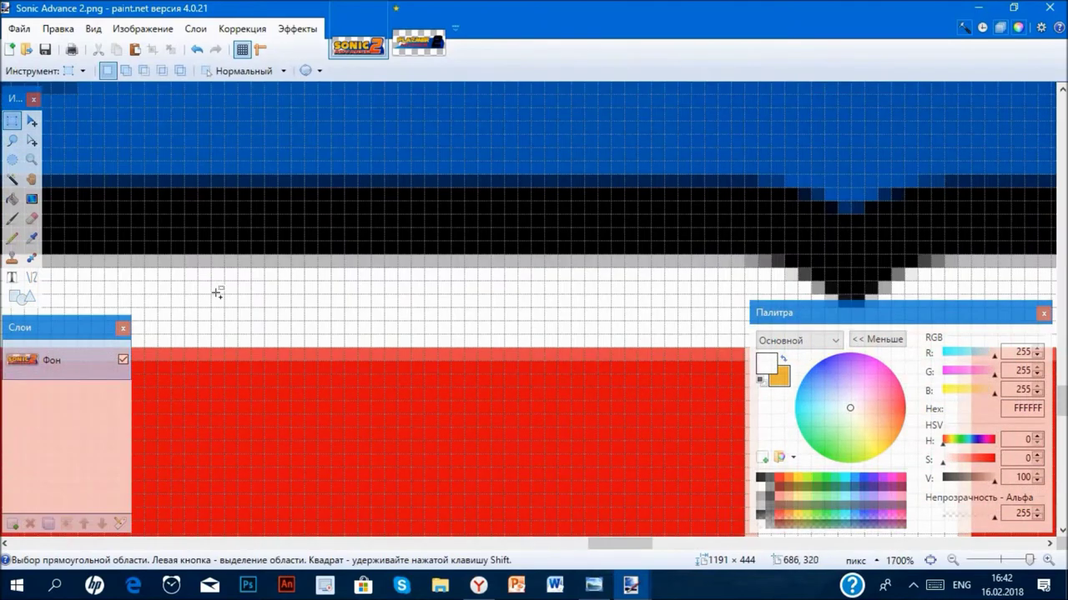
scroll(219, 269, up, 3)
drag(219, 265, 221, 380)
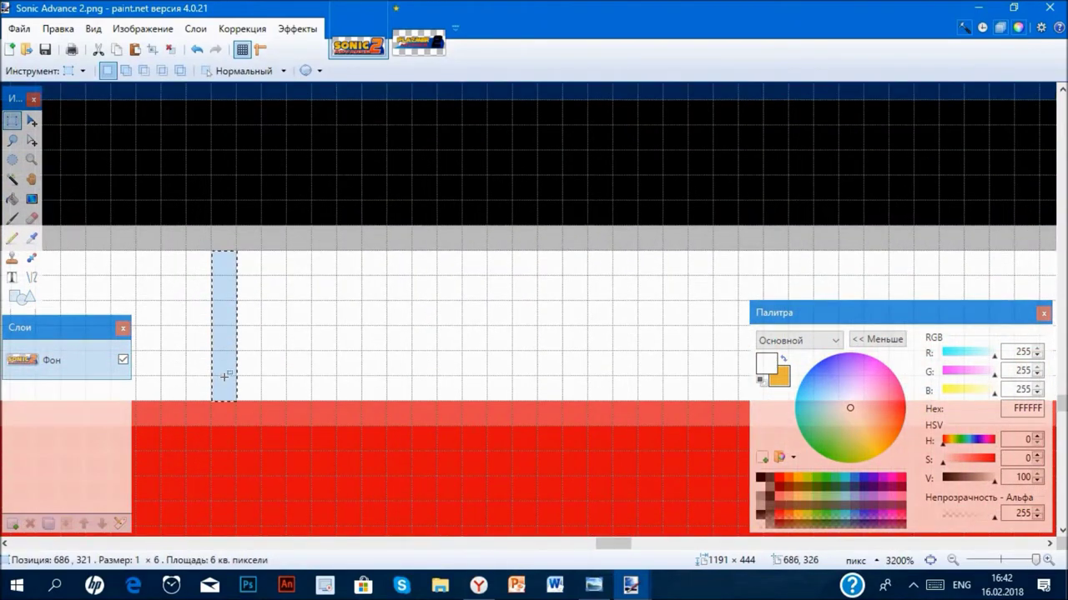
key(ctrl+b)
click(419, 42)
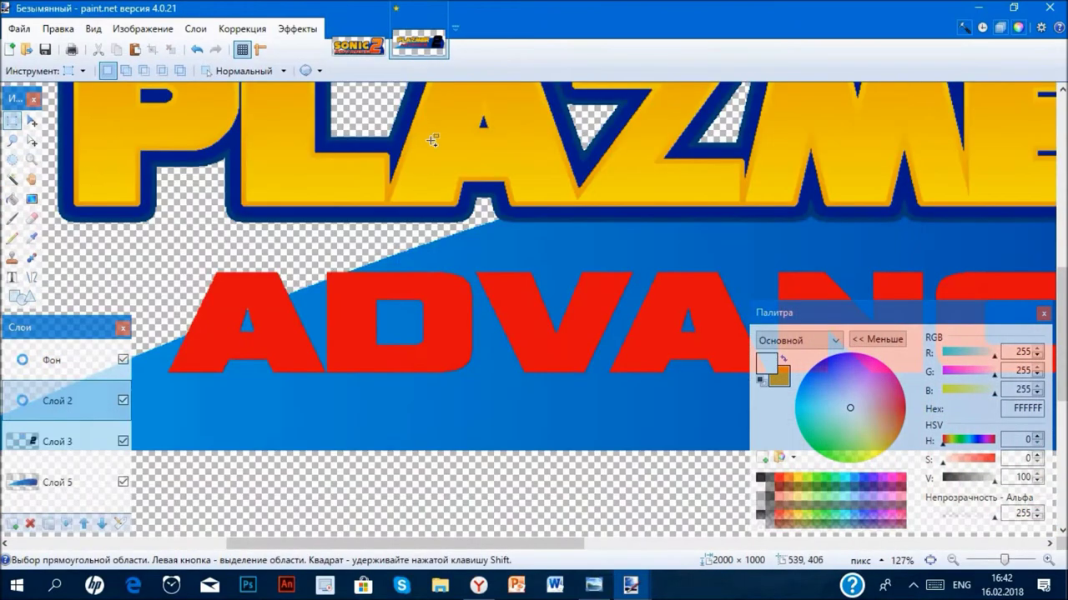
- Apply an Outline Object effect to the red ADVANCE lettering on Слой 2 with width 6 and white colour (R 255, G 255, B 255)
scroll(415, 247, down, 2)
click(298, 28)
mouse_move(392, 75)
click(500, 74)
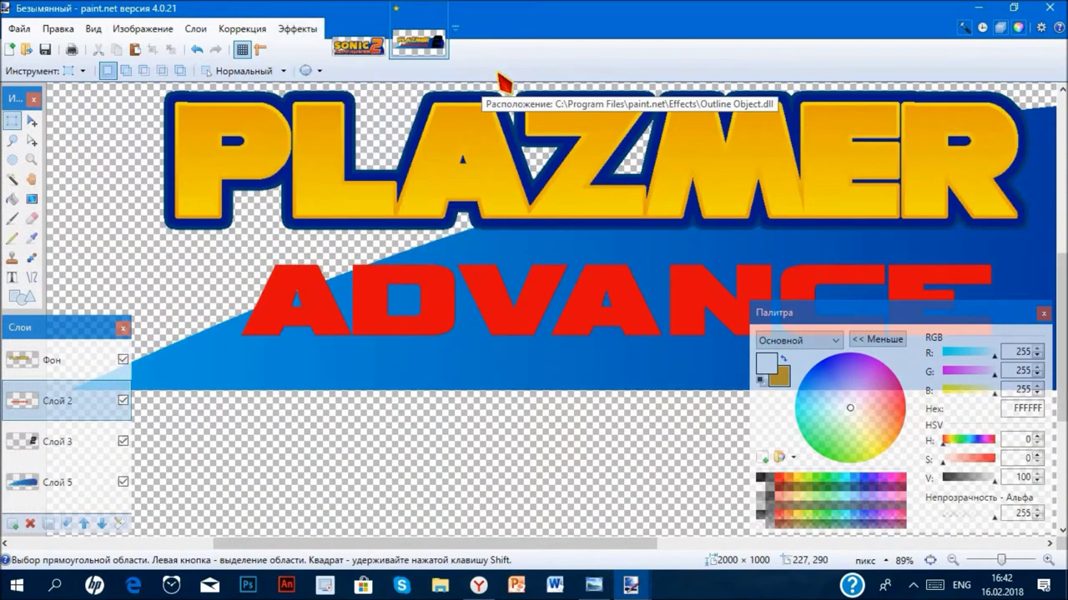
text(6)
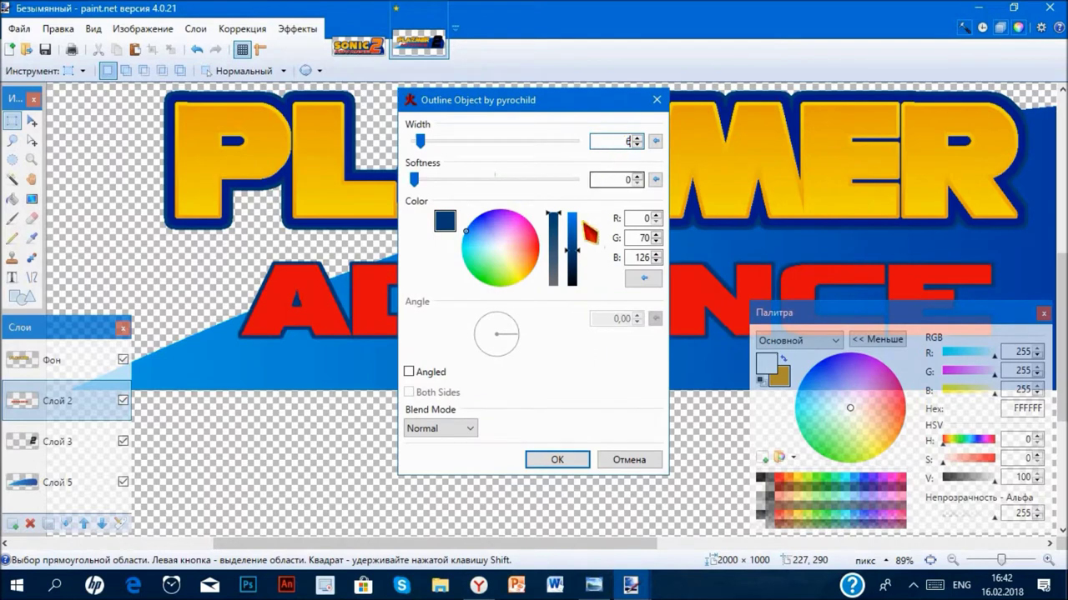
drag(555, 231, 573, 214)
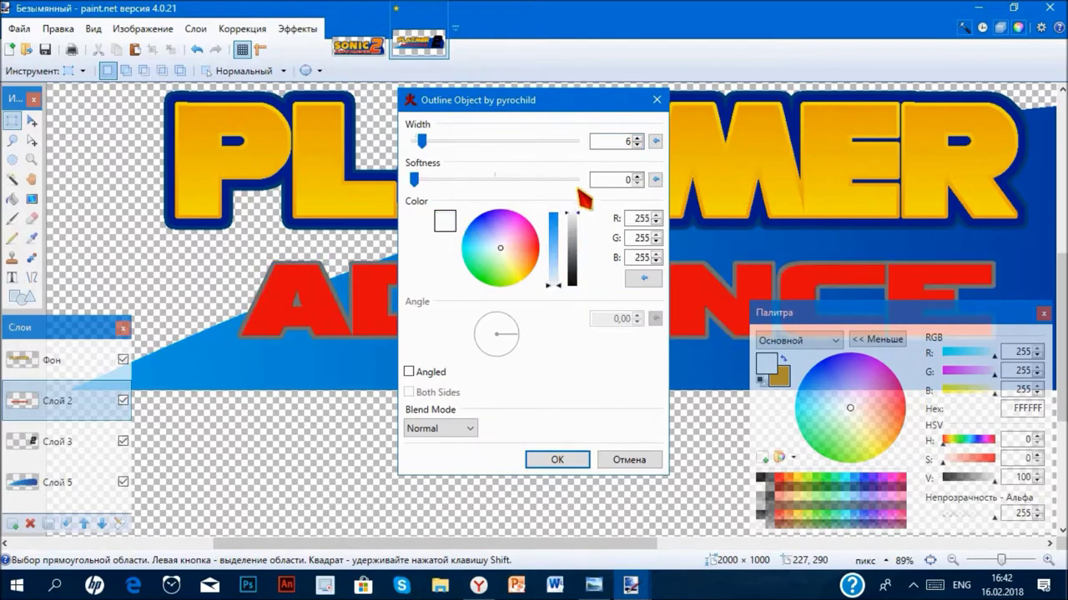
click(558, 460)
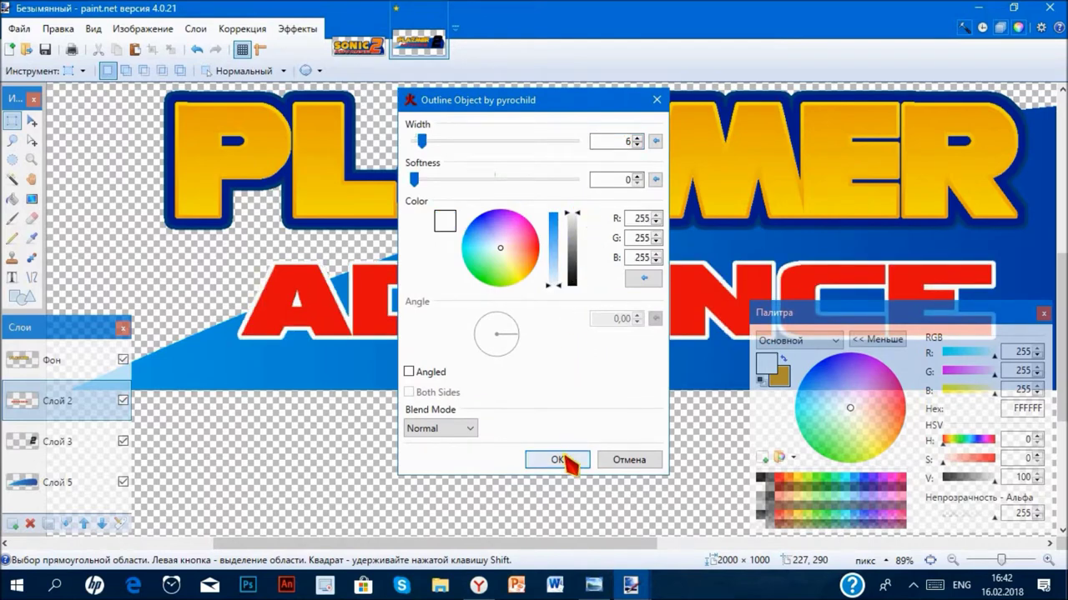
- Check the reference's outer ADVANCE outline and apply a second Outline Object effect in black around the logo's white-outlined ADVANCE lettering
click(358, 46)
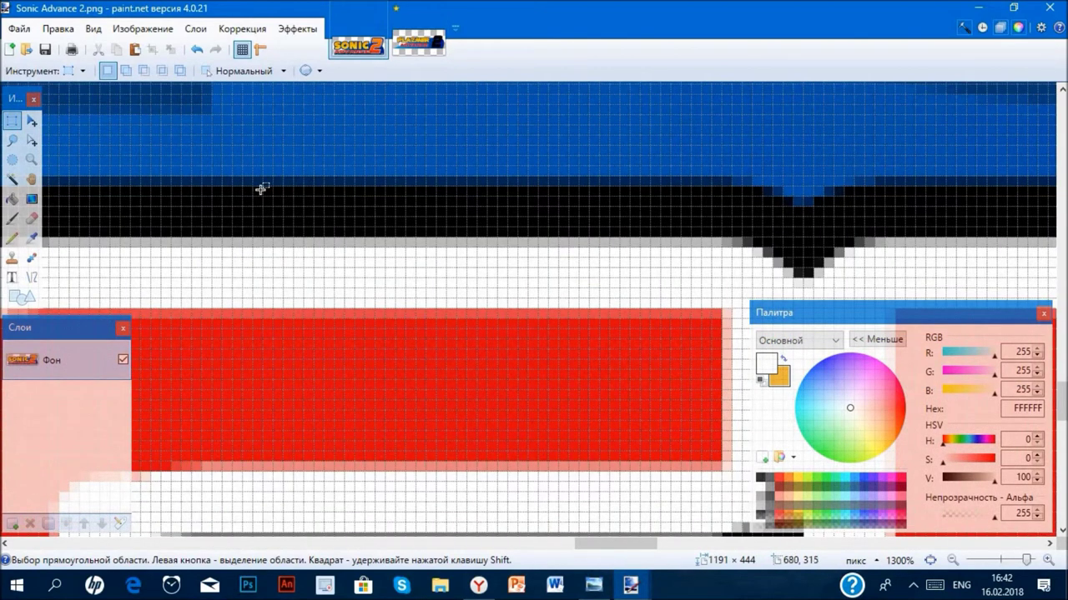
click(420, 52)
click(298, 28)
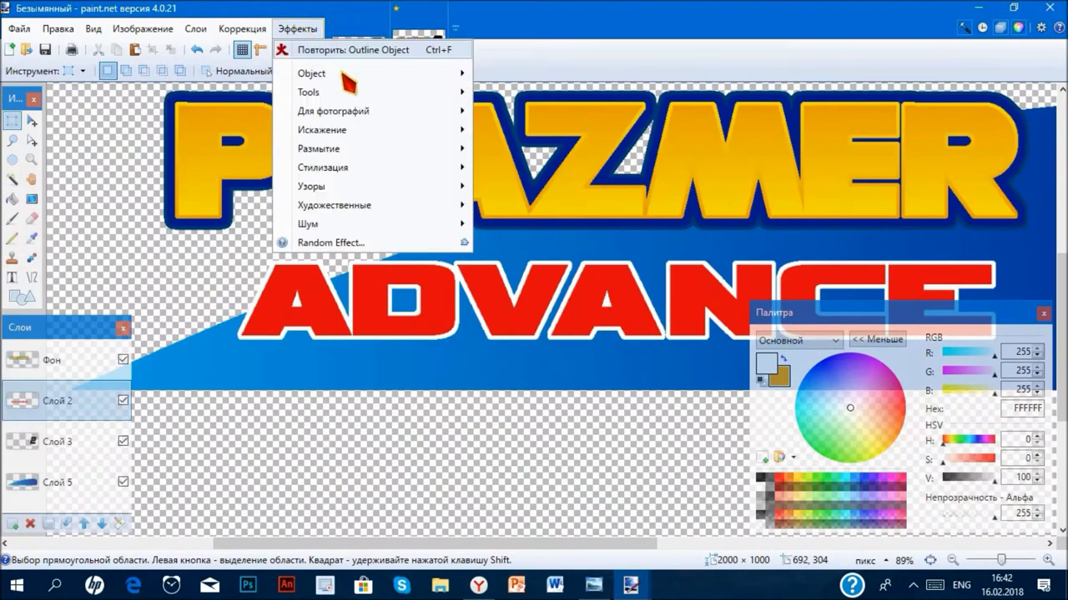
mouse_move(454, 73)
click(509, 72)
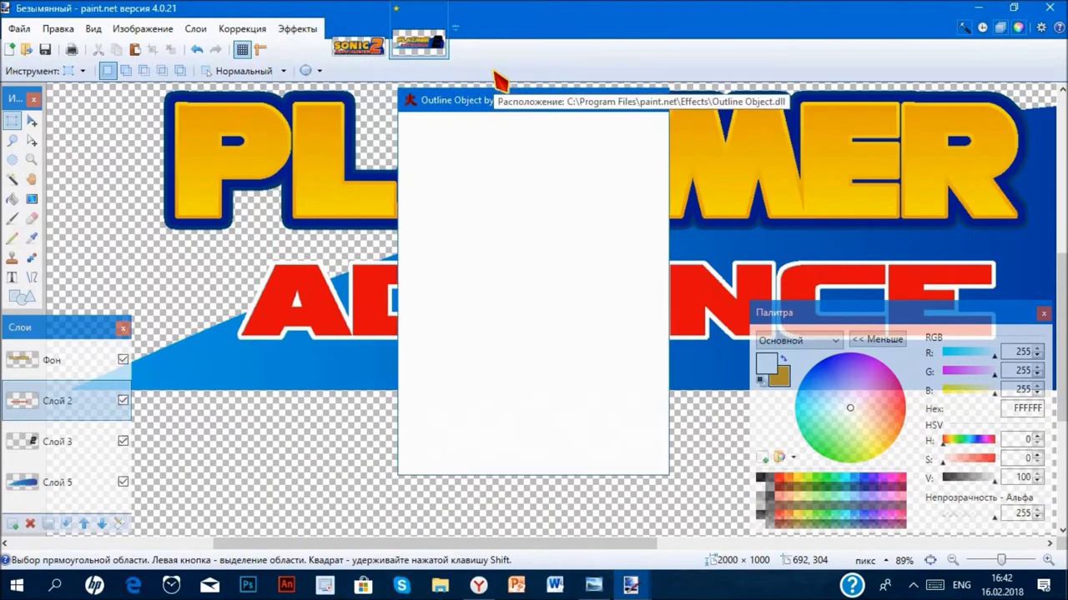
drag(568, 242, 582, 342)
click(574, 451)
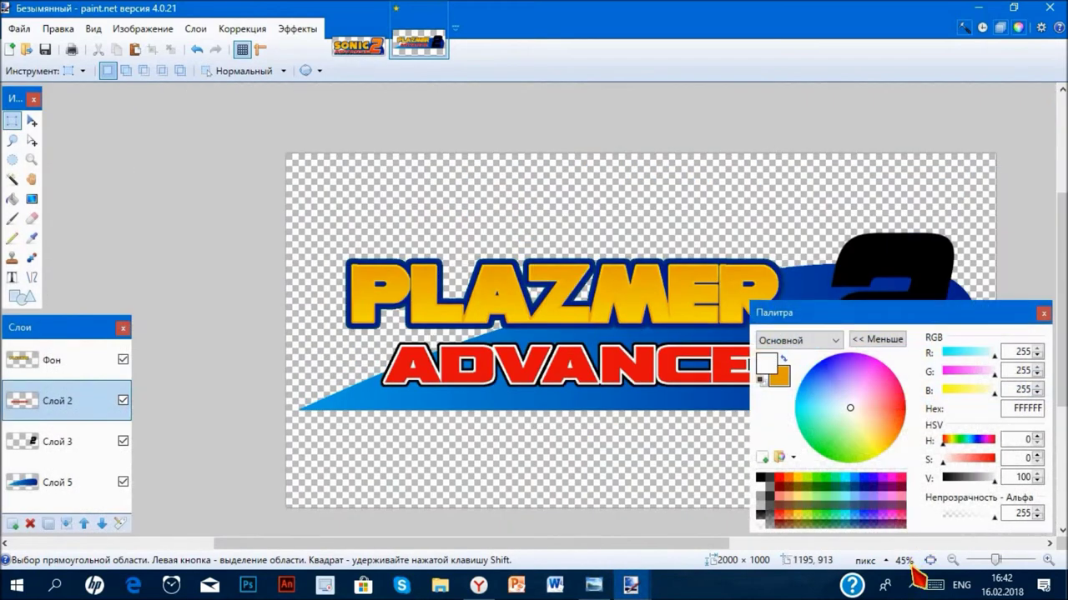
- Collapse the colour palette and select the outlined ADVANCE lettering on Слой 2 by inverting a Magic Wand selection of its empty surroundings
scroll(918, 557, up, 1)
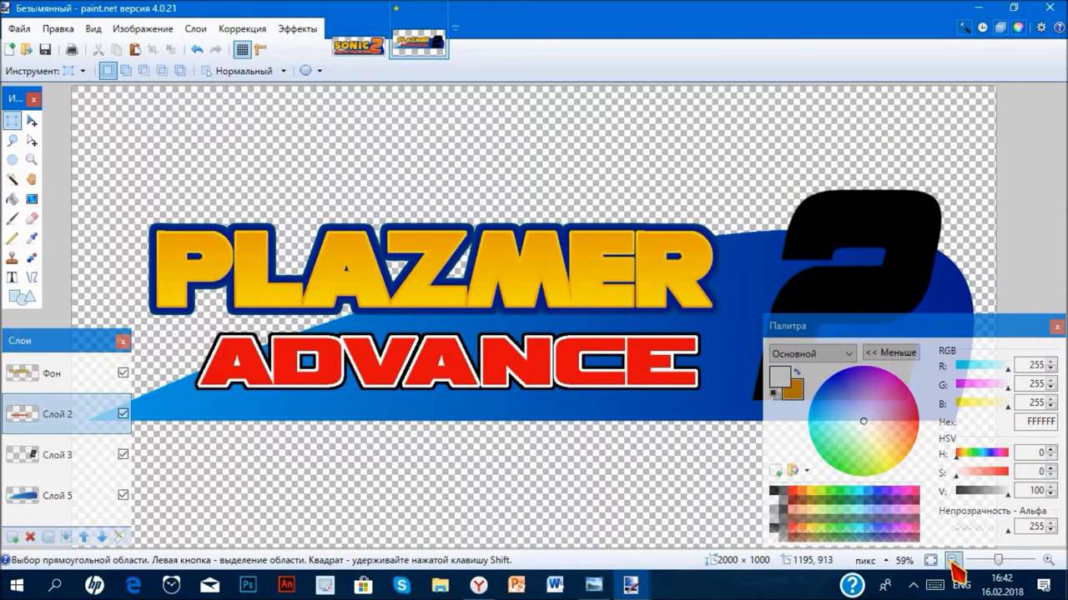
click(953, 560)
click(953, 559)
click(891, 352)
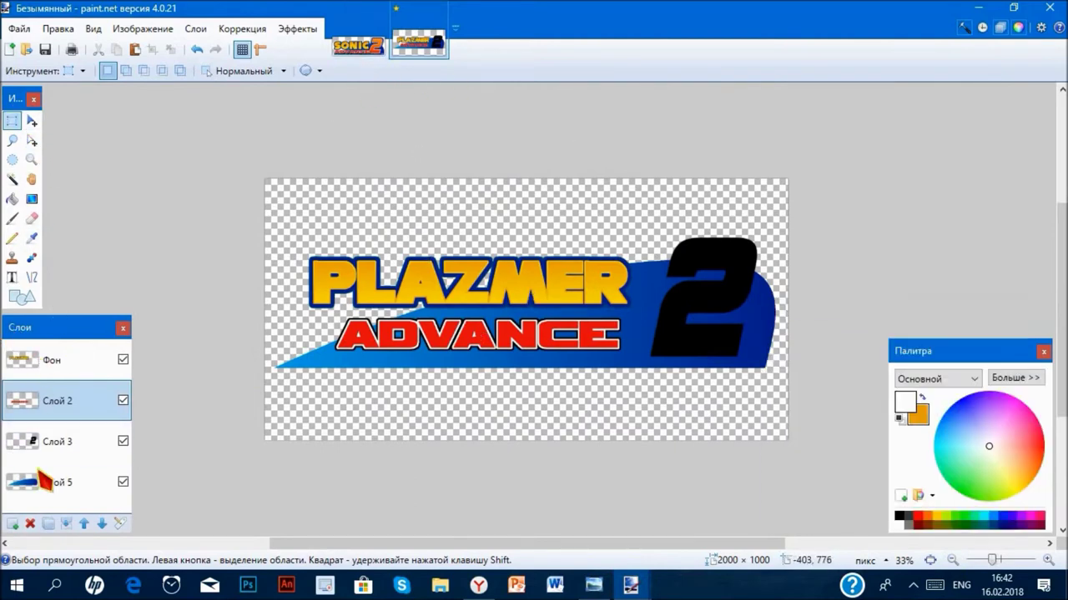
click(12, 178)
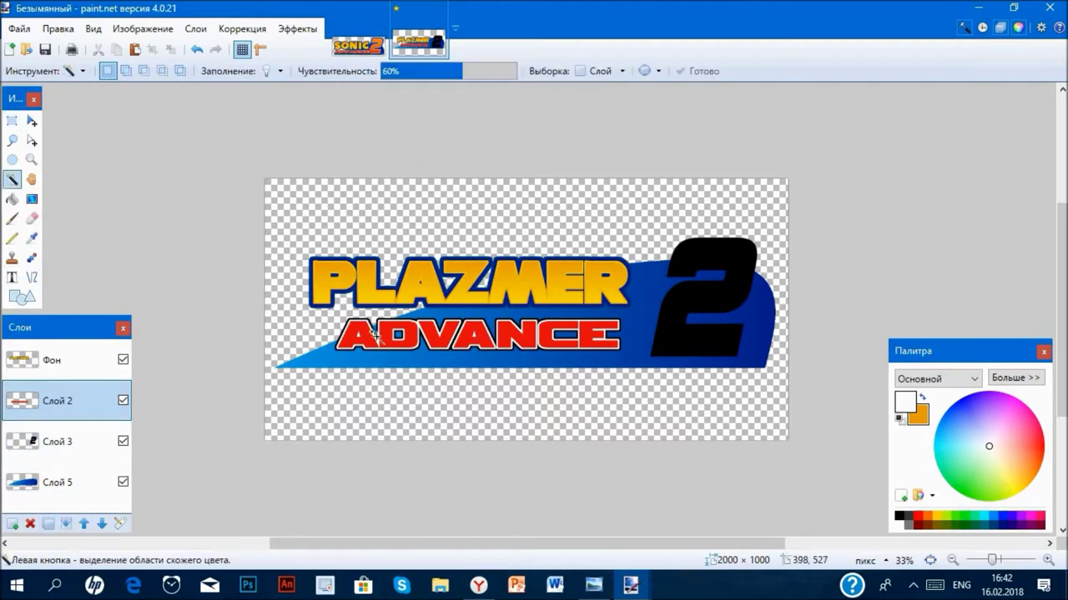
scroll(376, 336, up, 5)
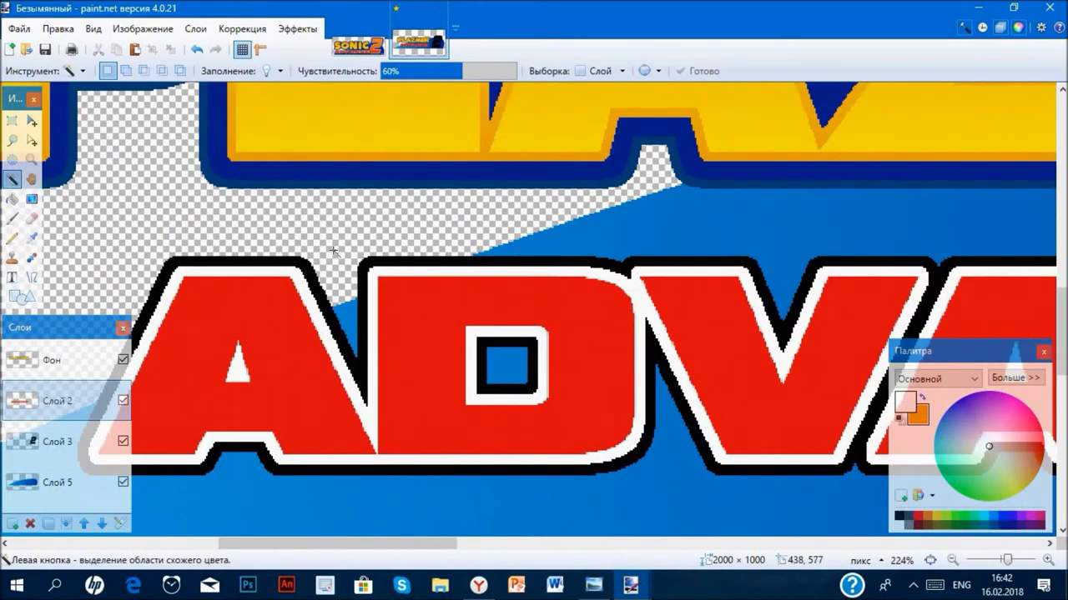
click(345, 255)
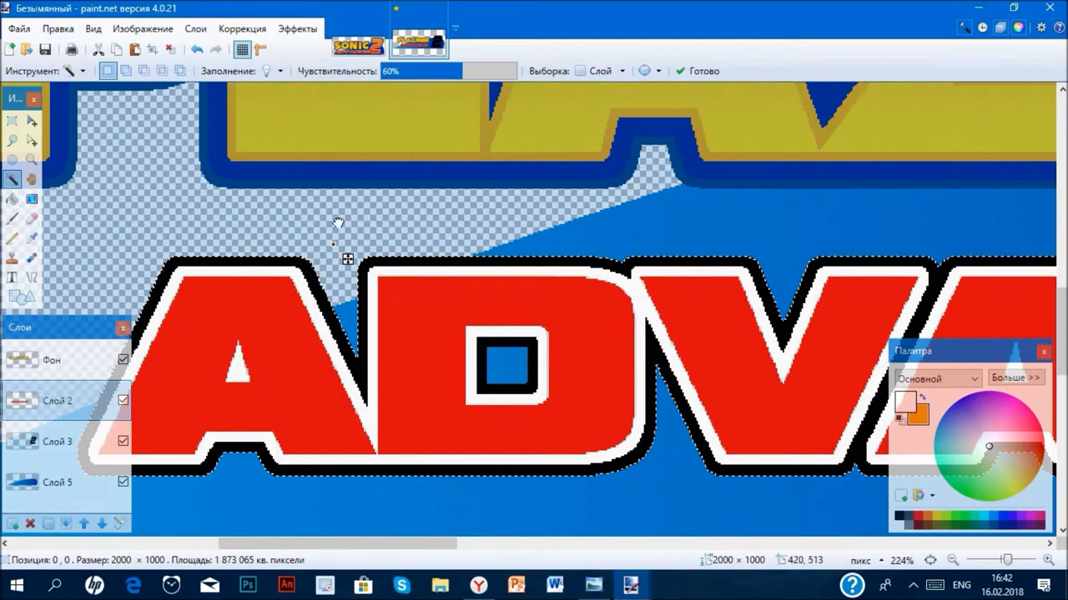
click(58, 28)
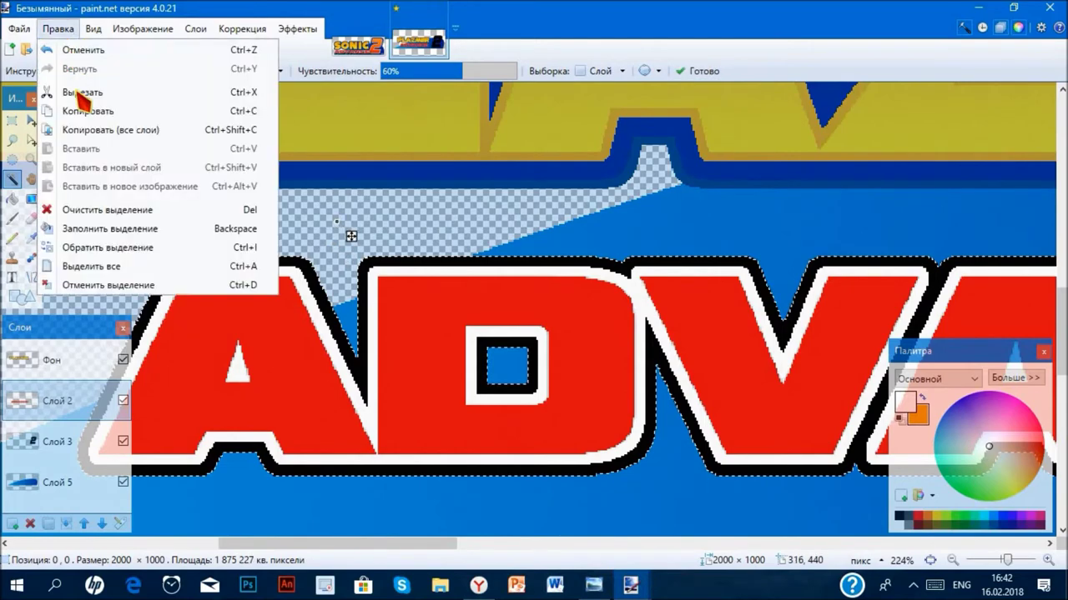
click(123, 247)
scroll(298, 355, down, 3)
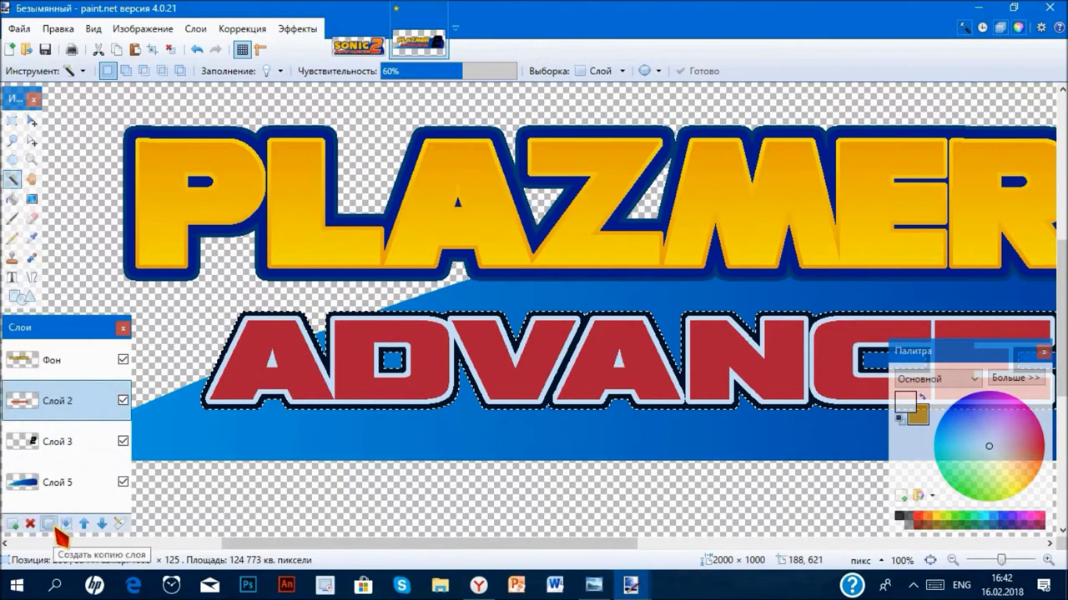
- Create a black-filled duplicate of the selected ADVANCE lettering and place its layer directly below the original Слой 2
click(48, 524)
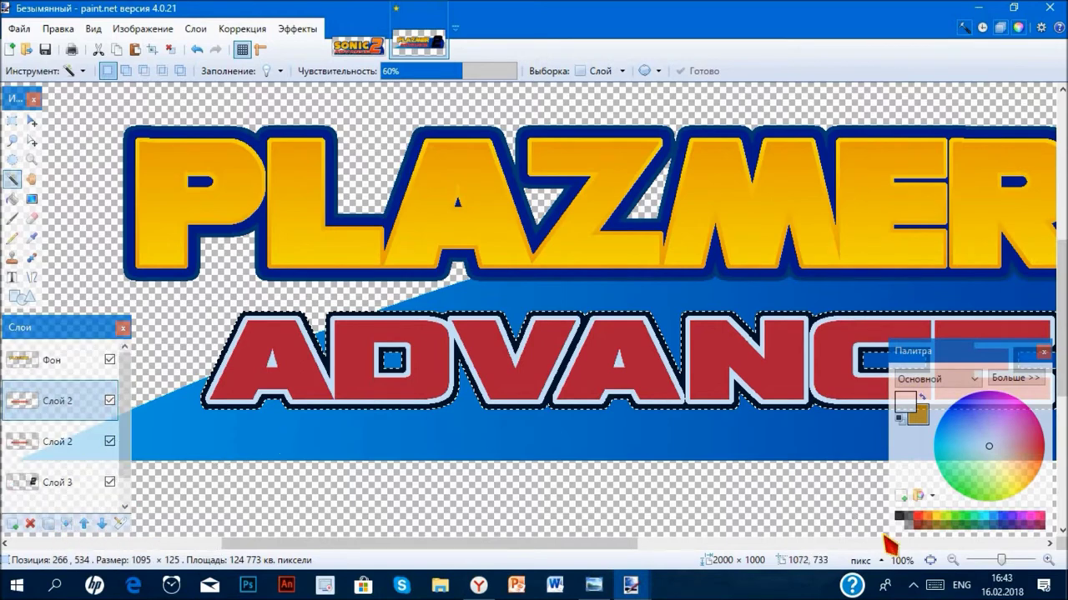
key(BackSpace)
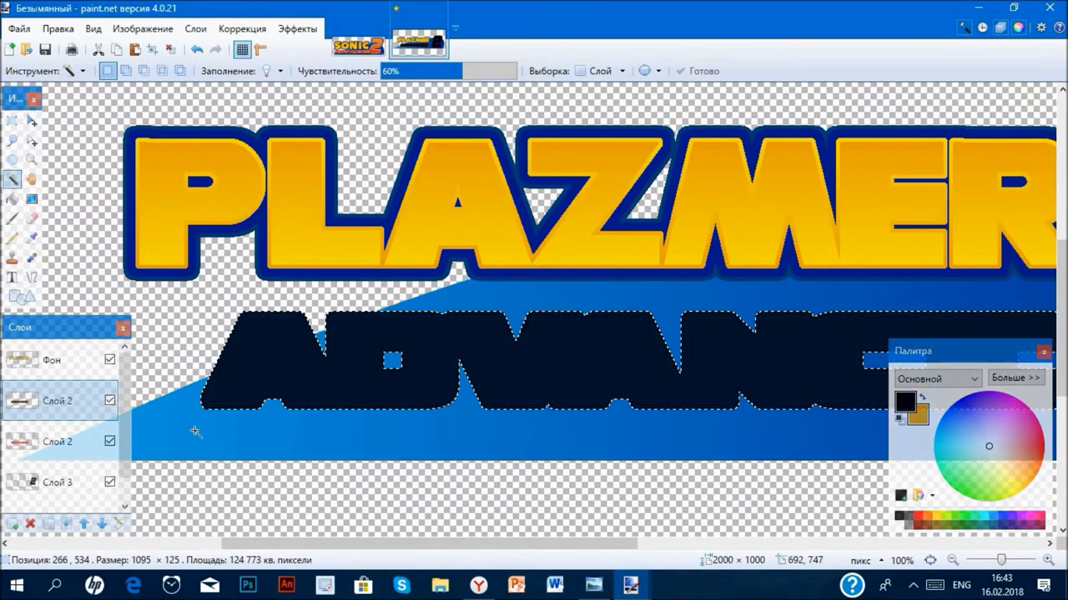
drag(64, 408, 73, 455)
- Offset the black ADVANCE copy about 21 px right and 23 px down as a drop shadow, and deselect it
scroll(199, 288, right, 8)
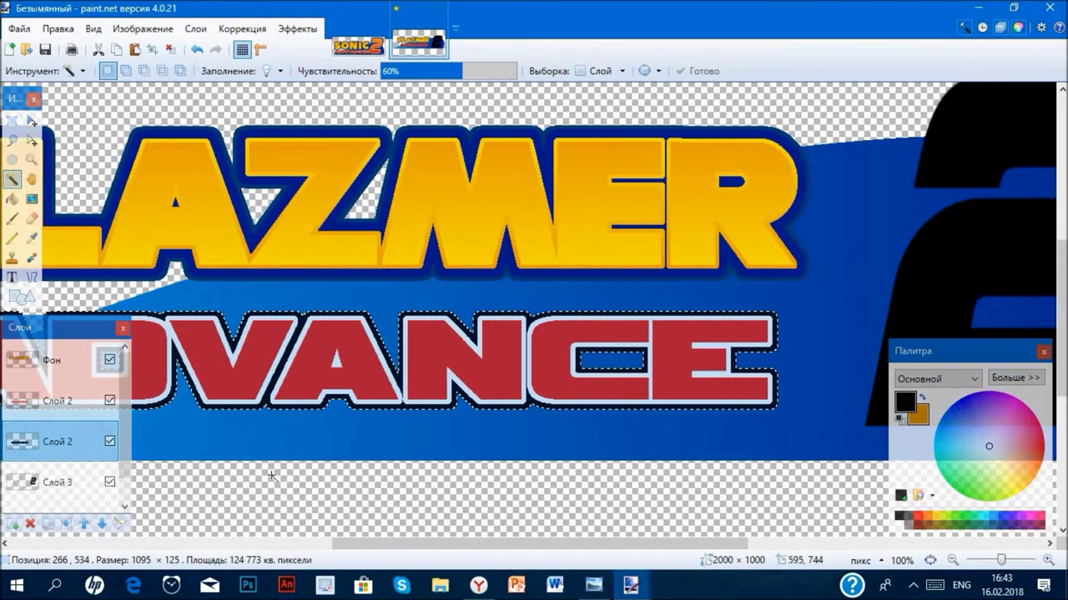
click(32, 121)
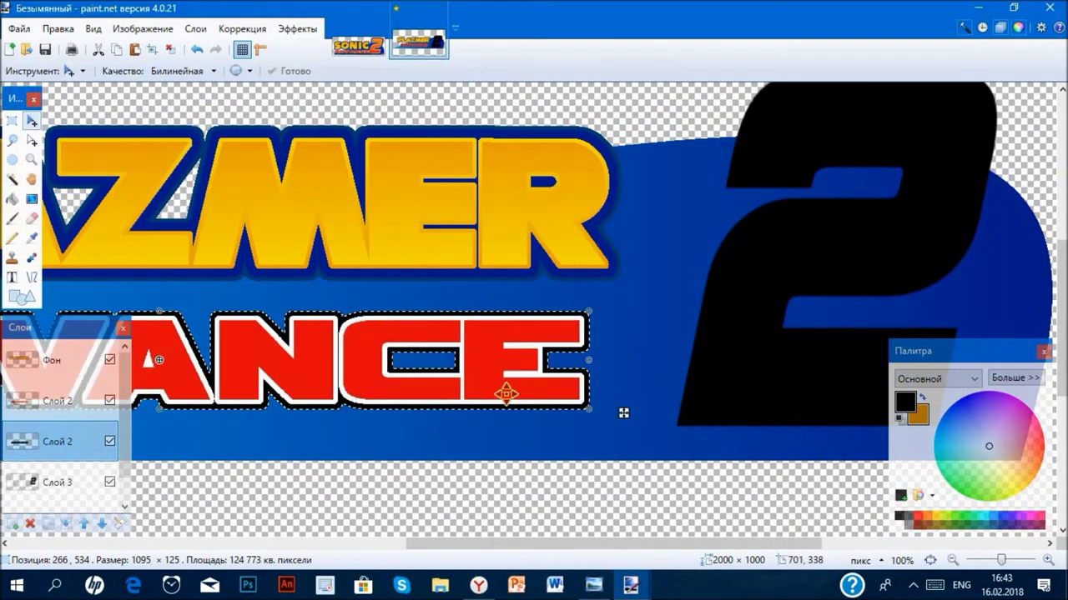
drag(623, 413, 639, 431)
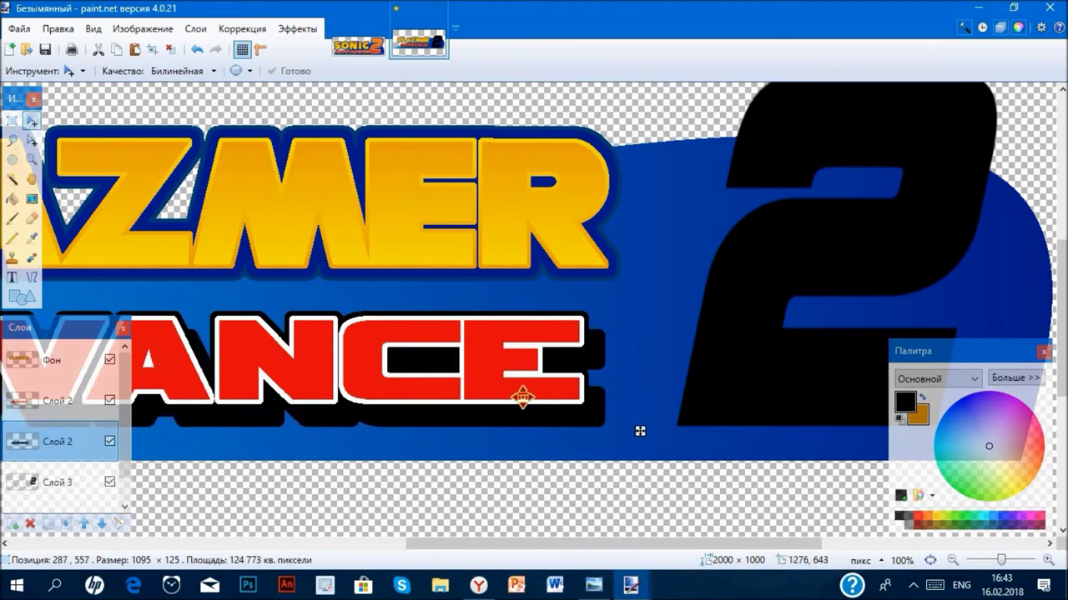
key(ctrl+d)
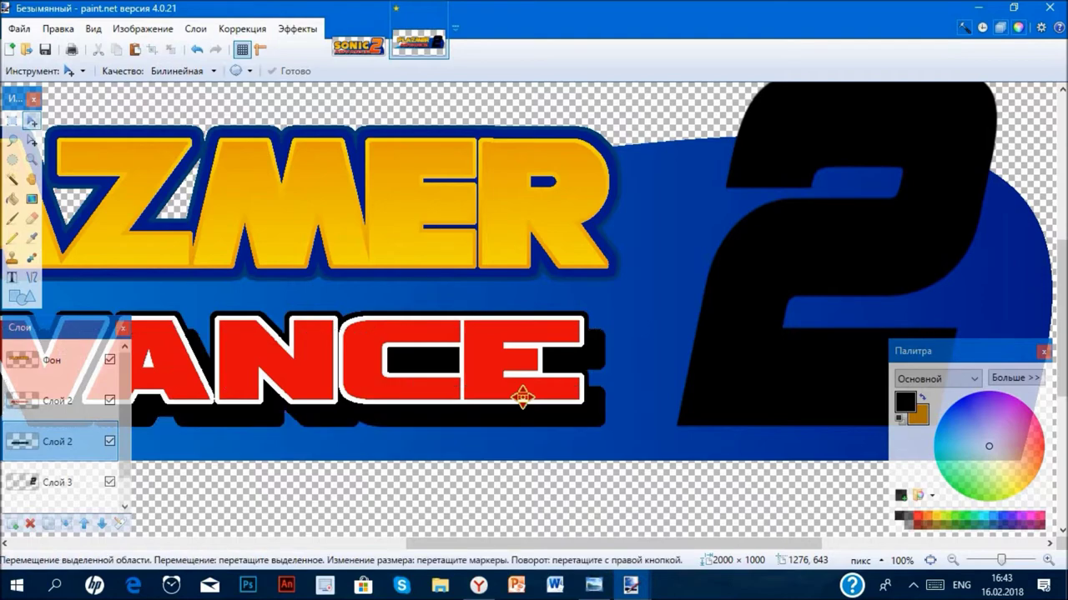
- Nudge the black shadow layer about 7 px right and 3 px up, and merge the ADVANCE lettering layer down onto it
scroll(523, 410, right, 3)
scroll(523, 410, left, 6)
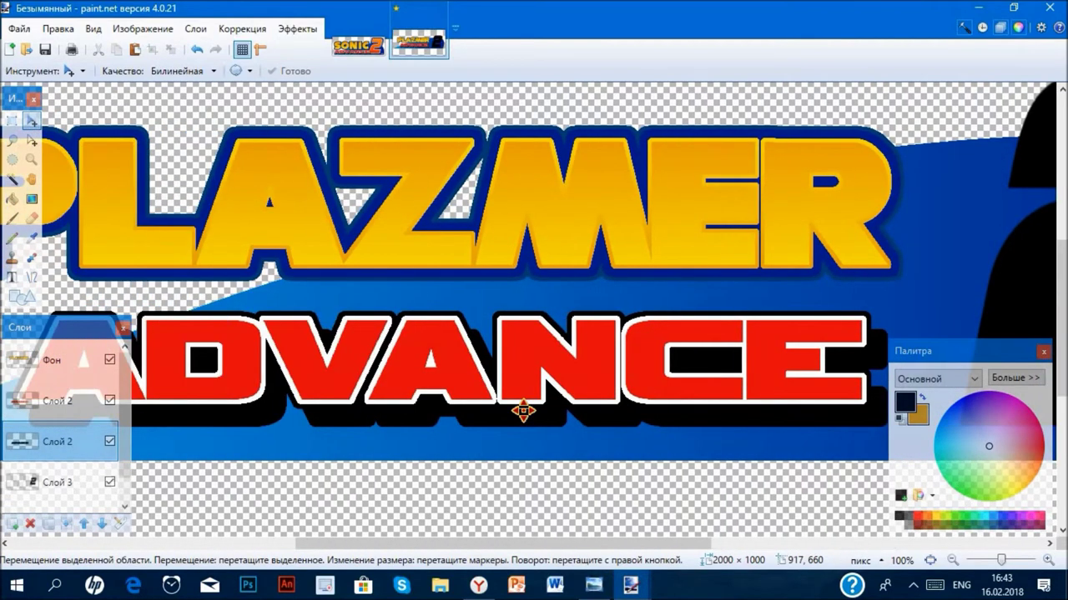
ctrl+scroll(523, 410, down, 1)
ctrl+scroll(523, 410, down, 1)
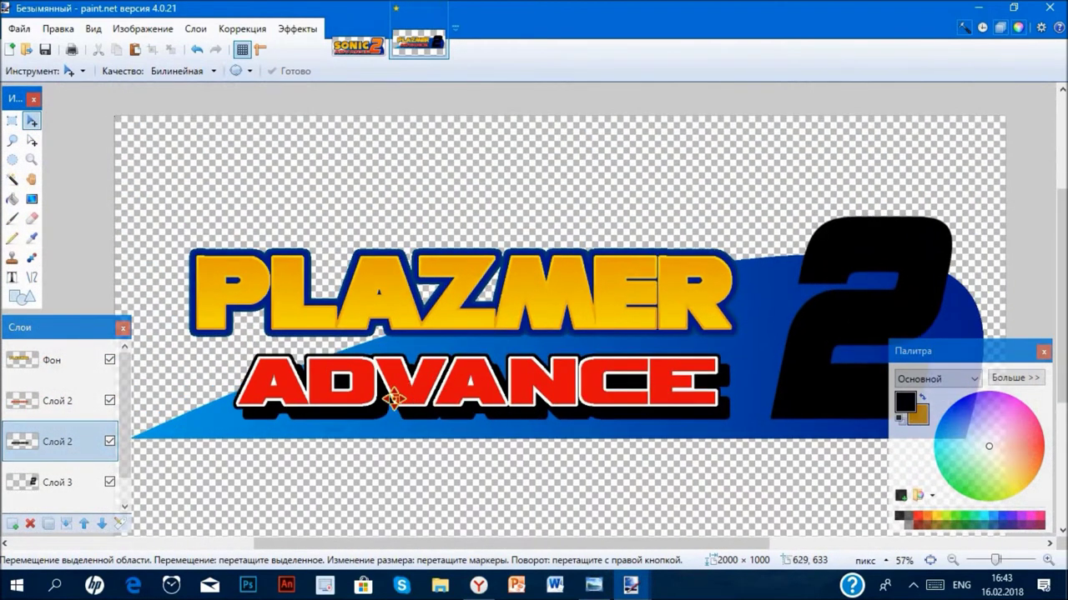
drag(394, 398, 398, 397)
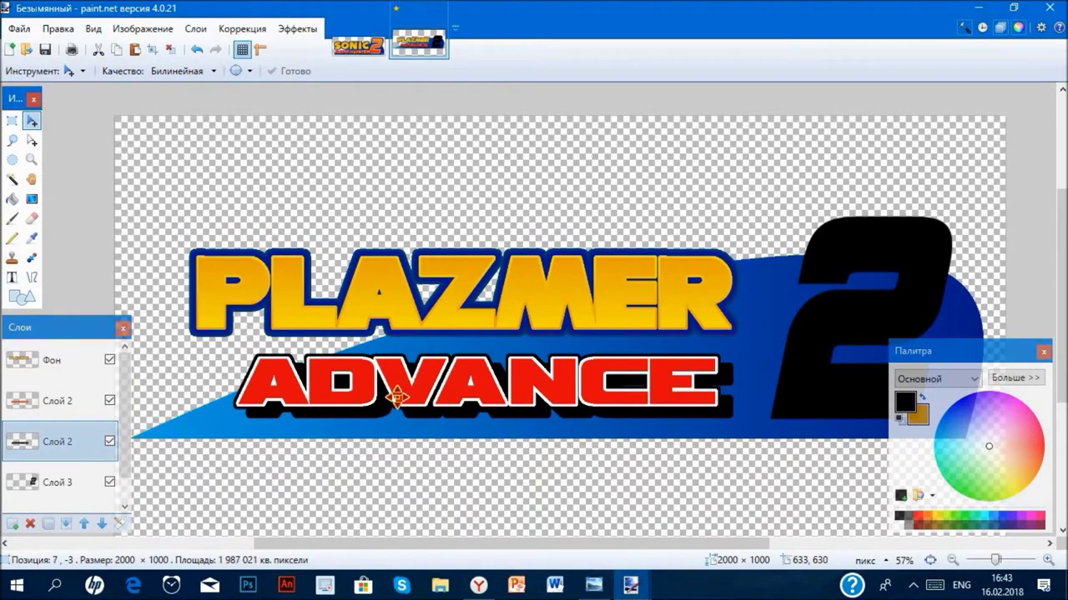
key(ctrl+d)
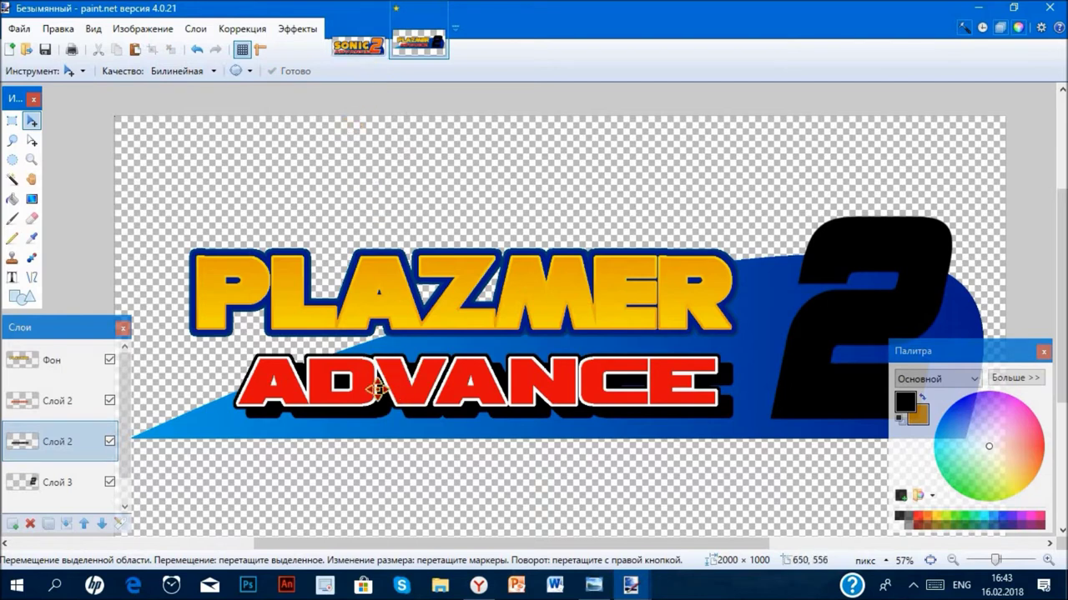
click(66, 524)
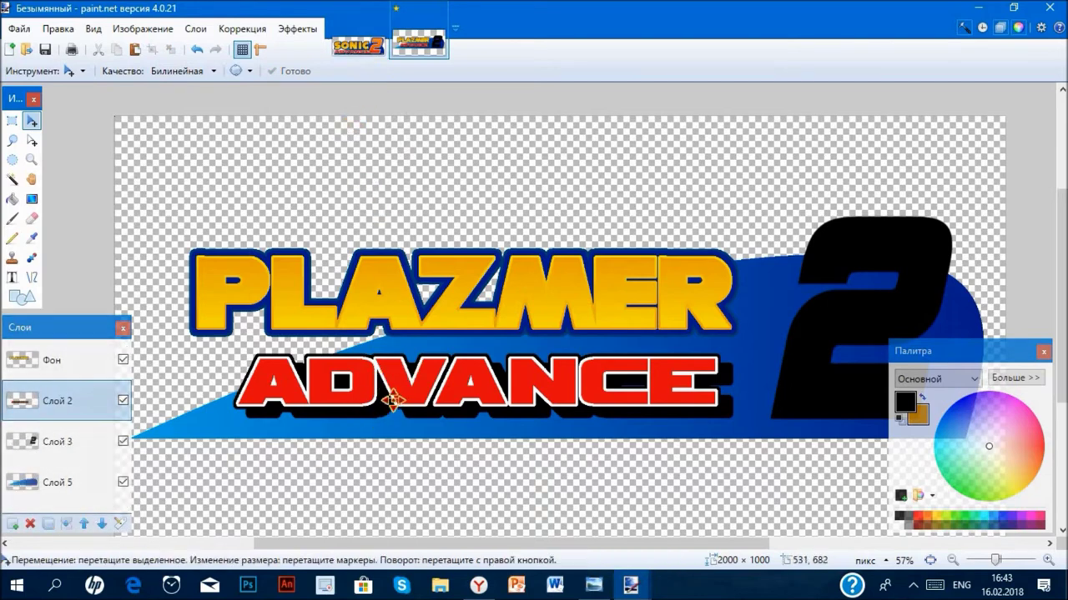
- Enlarge the ADVANCE lettering layer to about 2313 × 1156 px and position it at about -177, -82, close beneath PLAZMER
drag(394, 405, 322, 411)
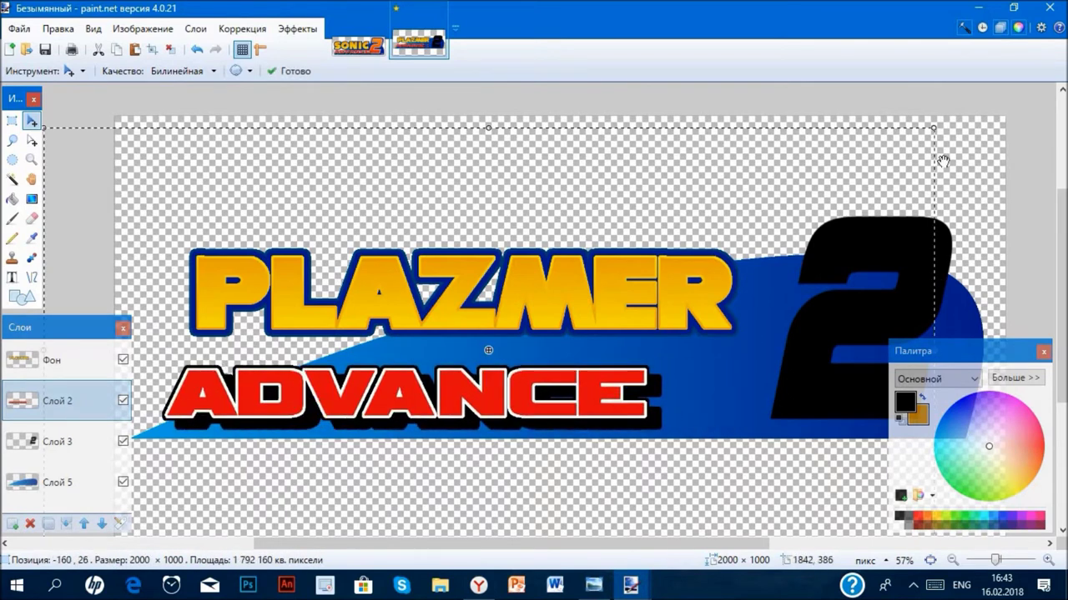
drag(935, 126, 1026, 84)
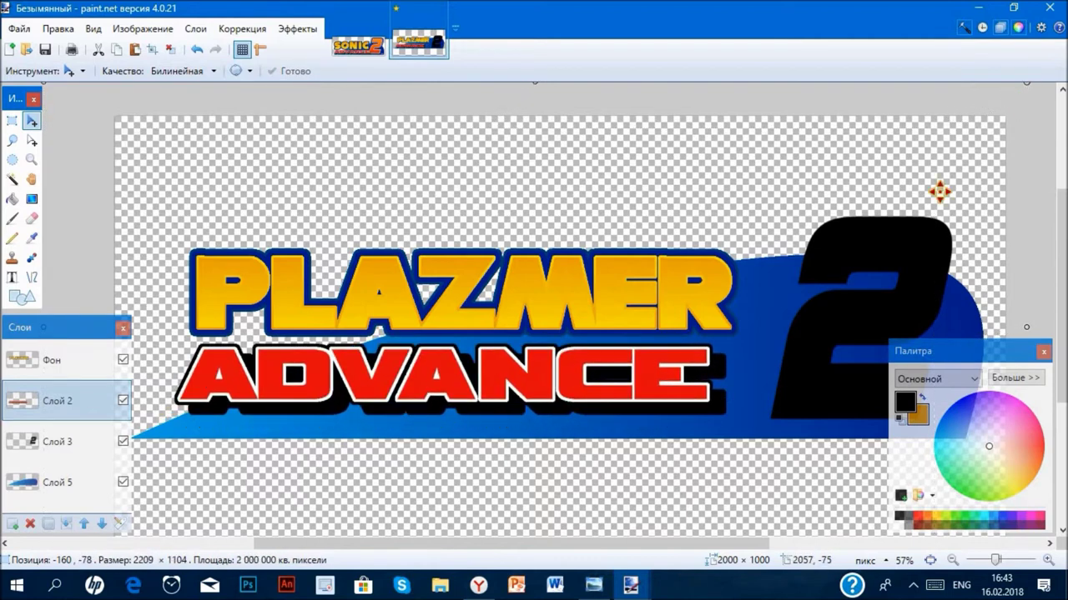
drag(718, 382, 744, 389)
scroll(744, 388, down, 5)
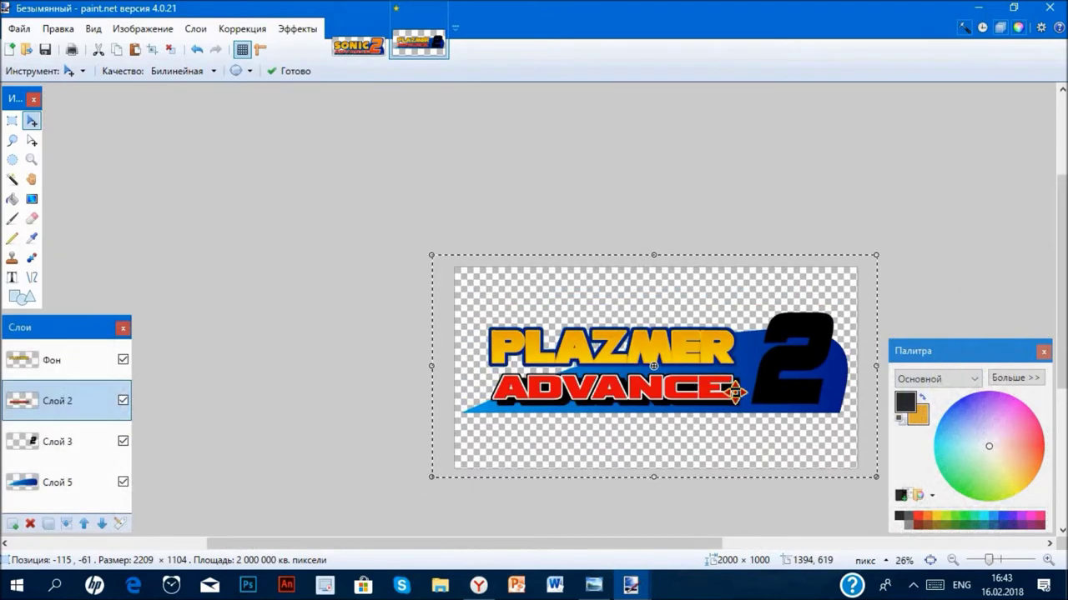
scroll(630, 448, up, 3)
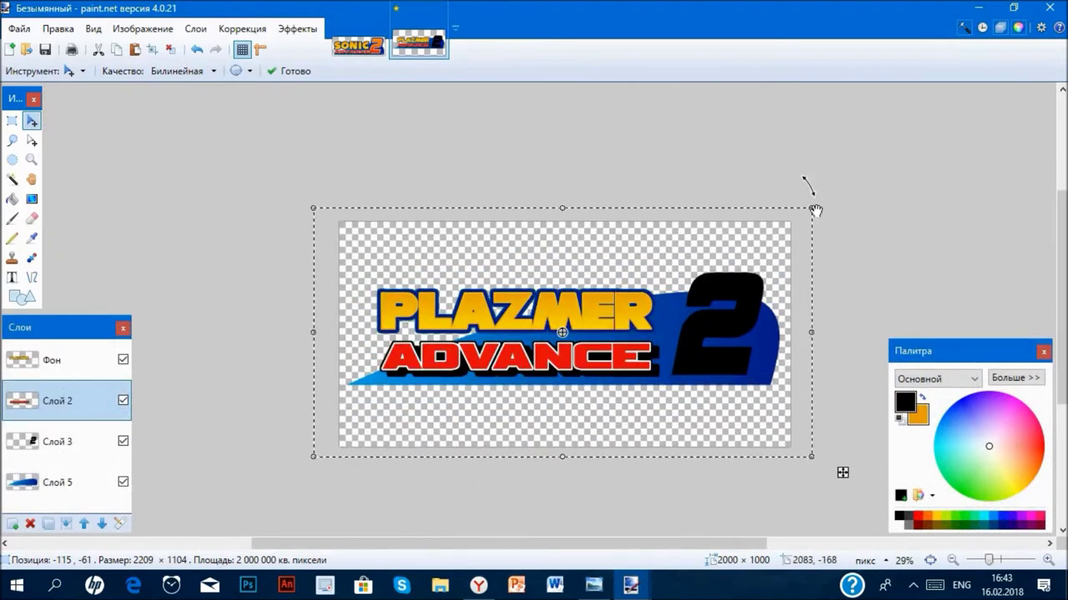
drag(815, 209, 840, 189)
mouse_move(670, 374)
mouse_down()
mouse_move(658, 388)
mouse_move(654, 377)
mouse_up()
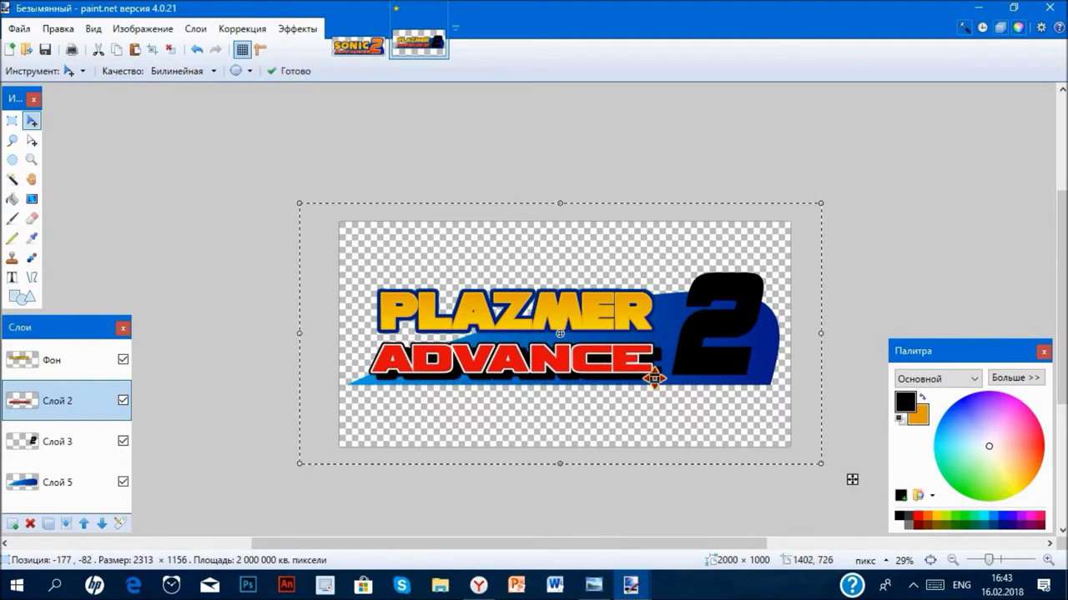
- Enlarge the PLAZMER lettering on Фон to about 2215 × 1107 px, position it at about -87, -19, and deselect it
click(41, 367)
drag(540, 306, 516, 303)
drag(768, 448, 814, 468)
drag(679, 381, 684, 382)
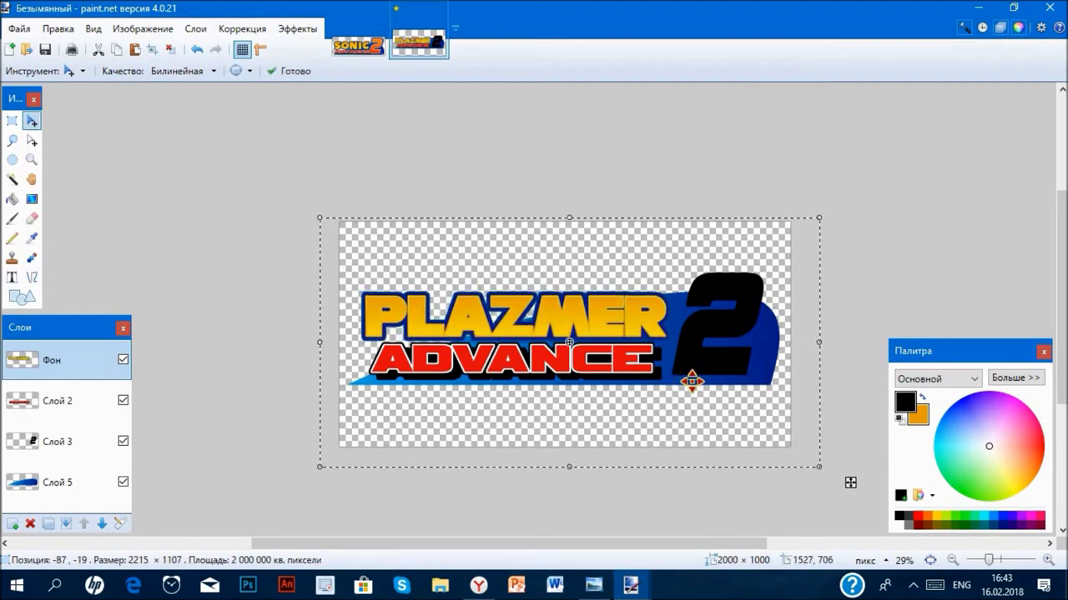
key(ctrl+d)
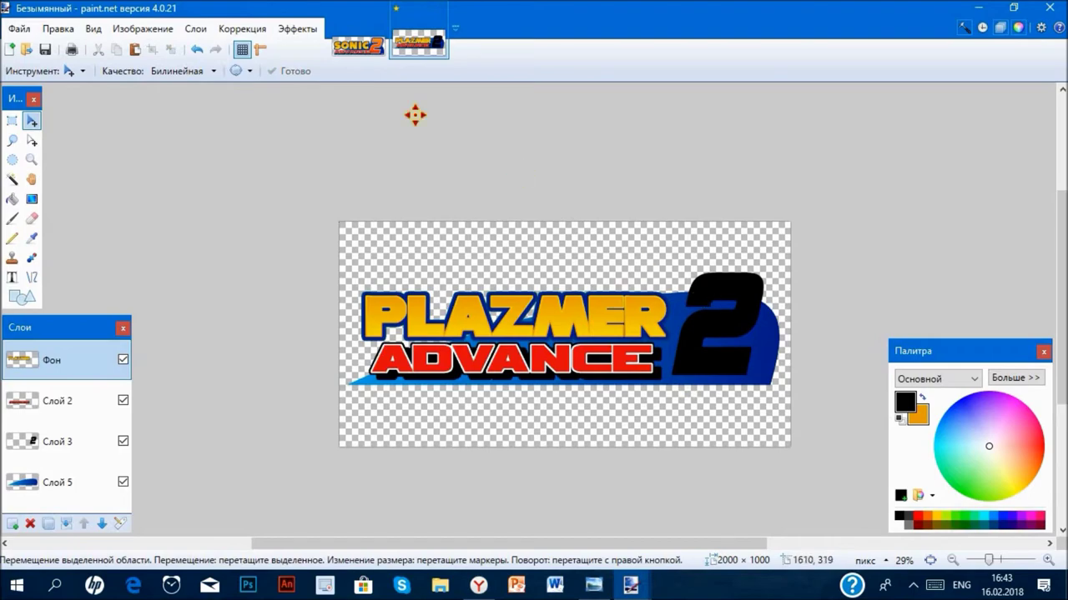
- Sample the reference 2's orange as the primary colour and its red as the secondary colour with the Color Picker
click(374, 53)
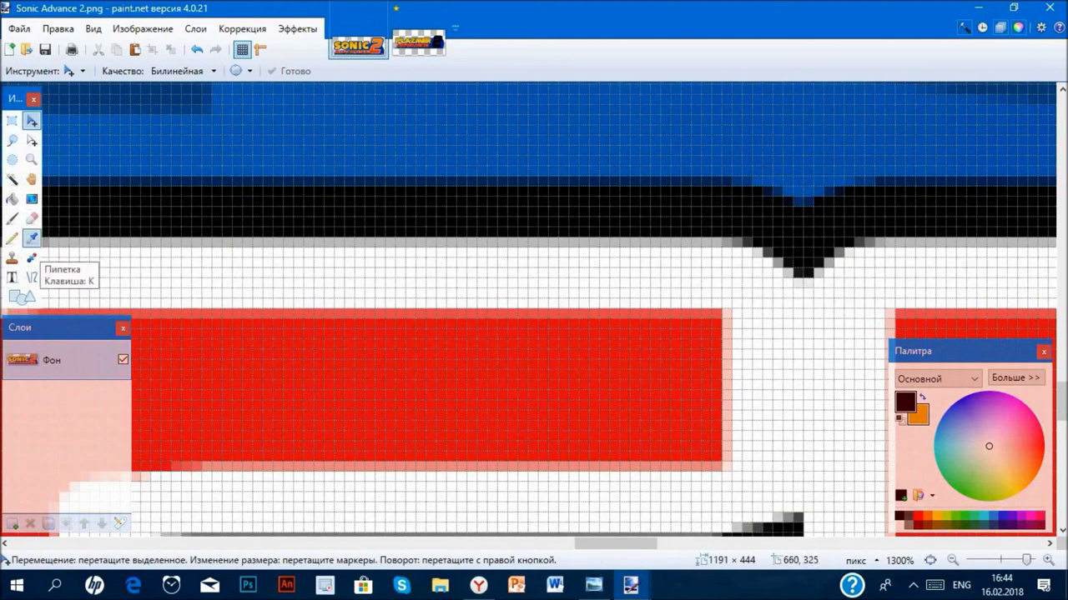
click(32, 238)
click(929, 560)
scroll(859, 209, up, 8)
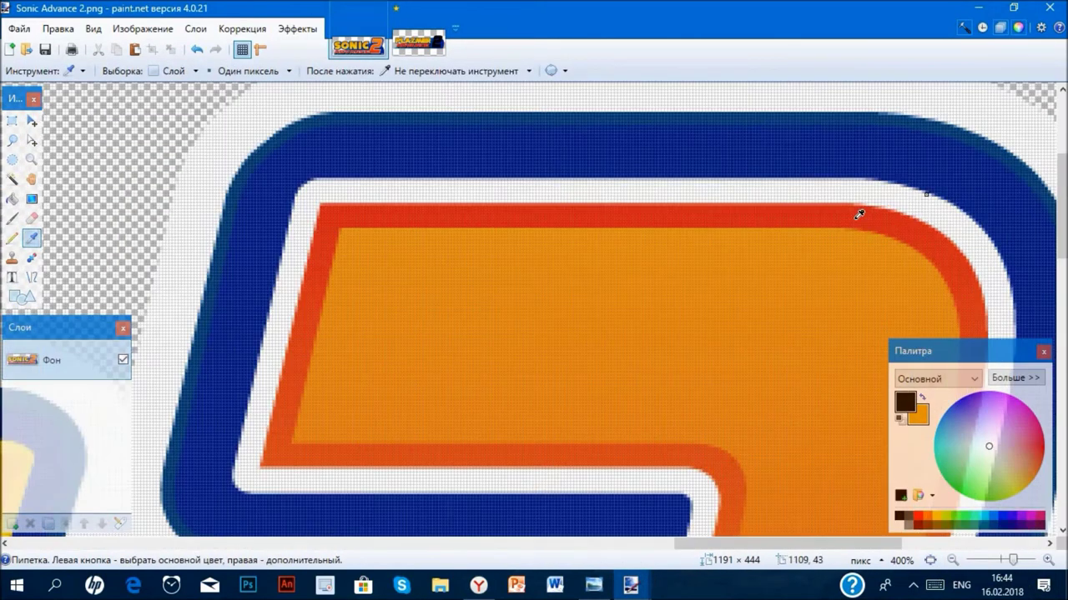
scroll(499, 289, up, 4)
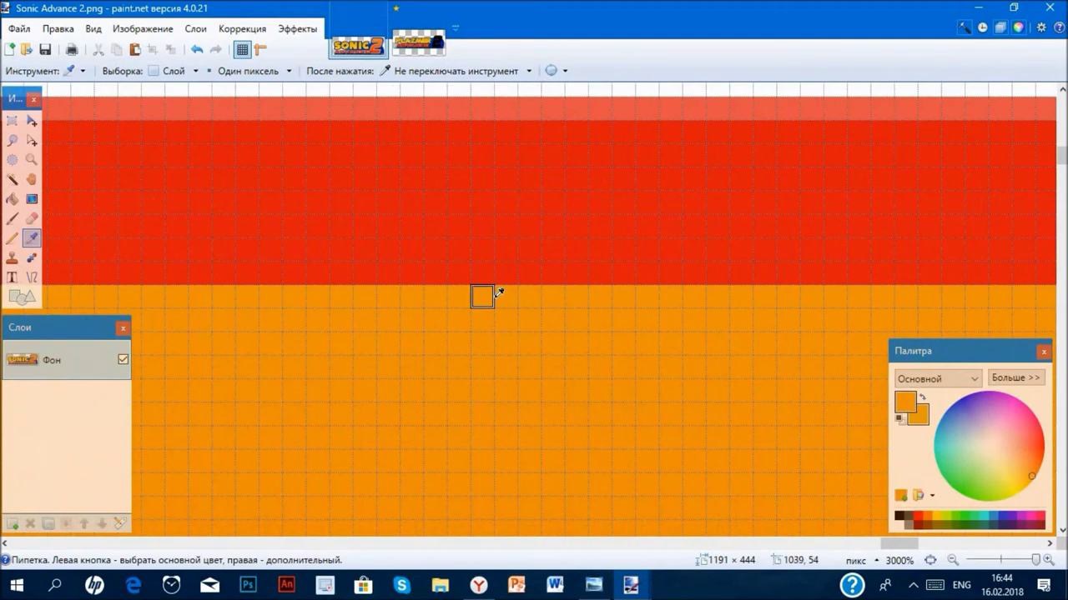
scroll(498, 292, down, 8)
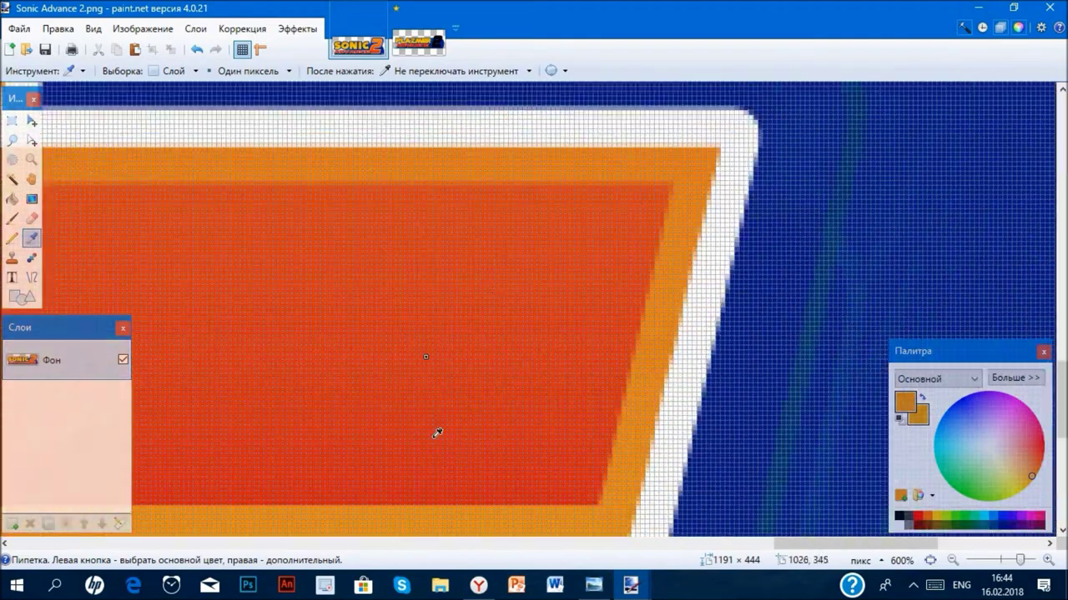
scroll(434, 417, down, 2)
scroll(430, 413, up, 5)
right_click(434, 414)
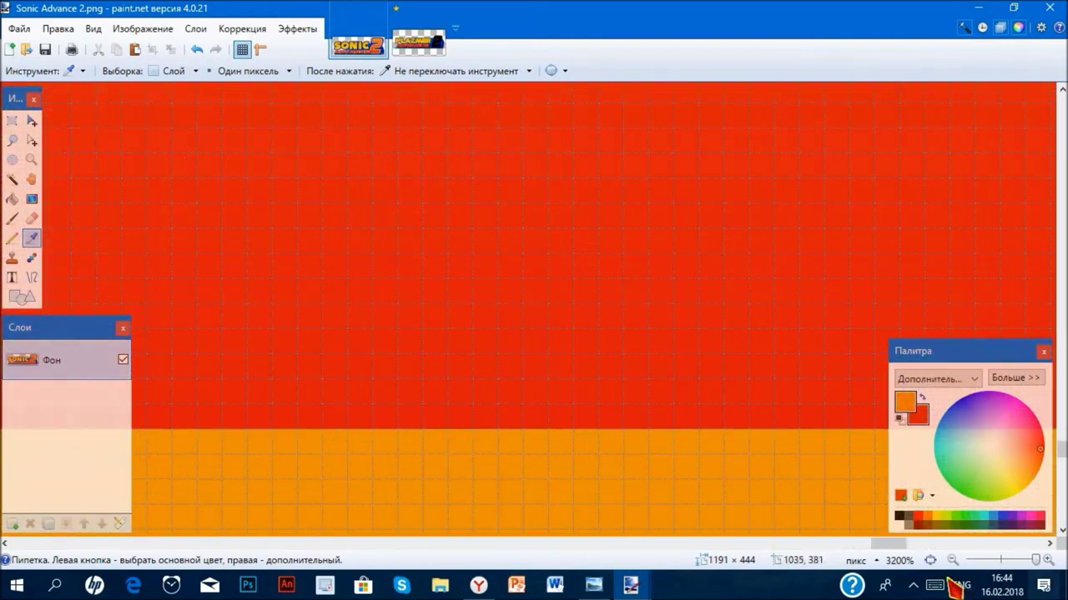
click(930, 560)
- Select the black 2 on Слой 3 of the PLAZMER image with the Magic Wand
click(409, 44)
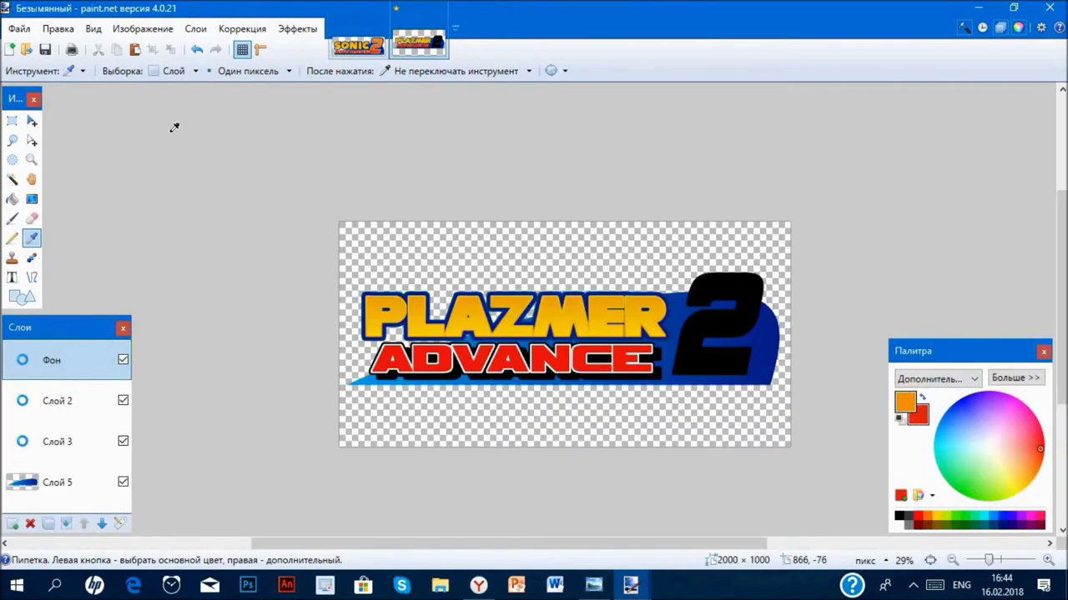
click(15, 179)
click(67, 442)
scroll(734, 294, up, 3)
click(734, 294)
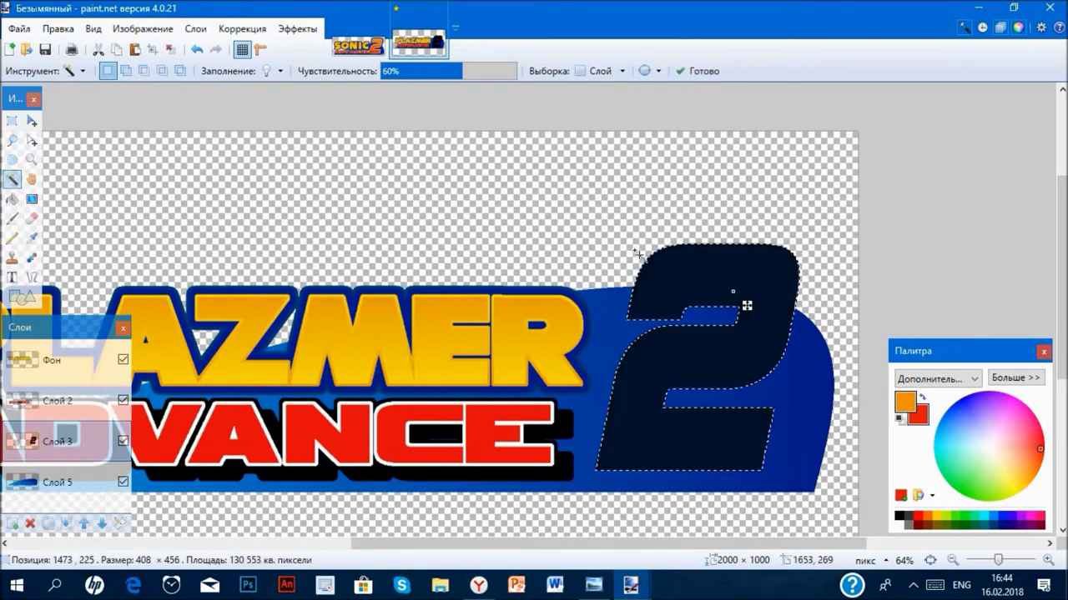
- Fill the selected 2 with a vertical linear gradient about 456 px long, orange at its upper edge to red at its base, and deselect it
scroll(745, 301, up, 3)
key(g)
scroll(646, 302, up, 10)
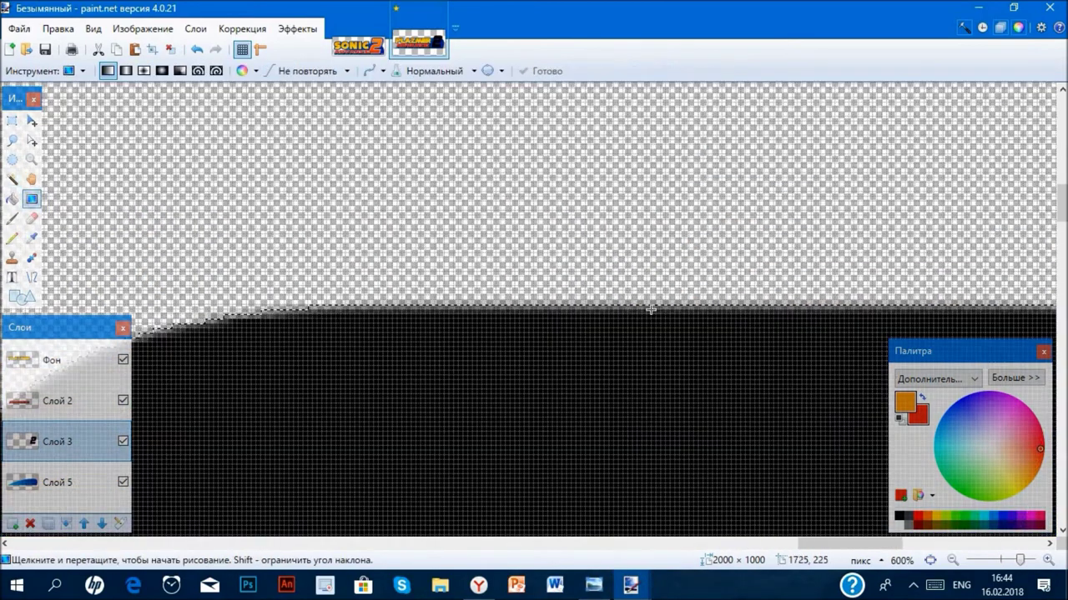
drag(633, 321, 656, 286)
scroll(639, 407, down, 8)
scroll(642, 380, left, 5)
scroll(641, 390, down, 10)
scroll(641, 392, down, 7)
scroll(640, 387, up, 5)
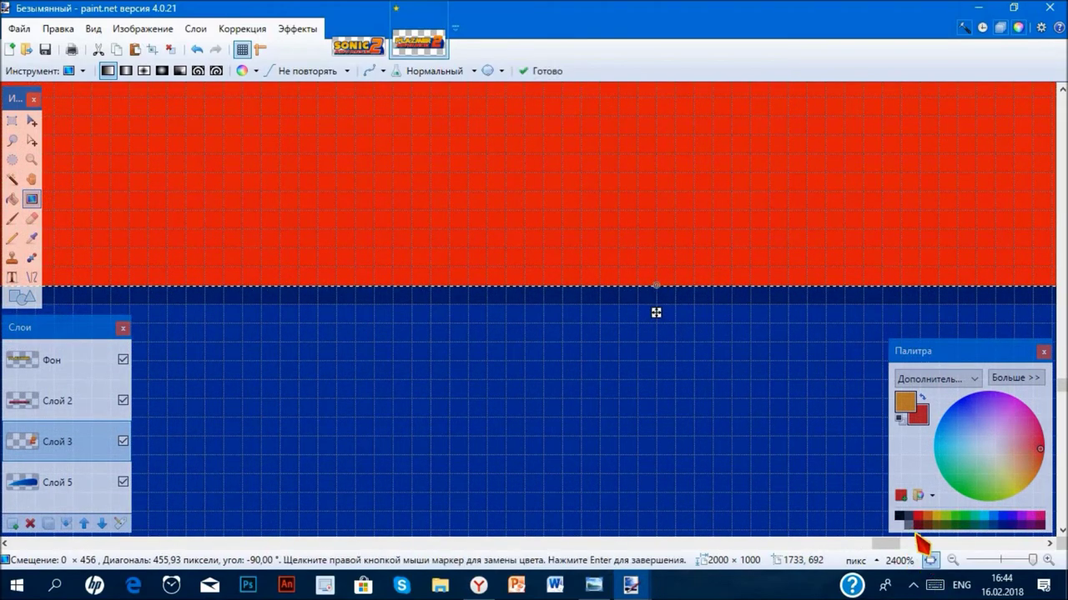
key(ctrl+b)
key(ctrl+d)
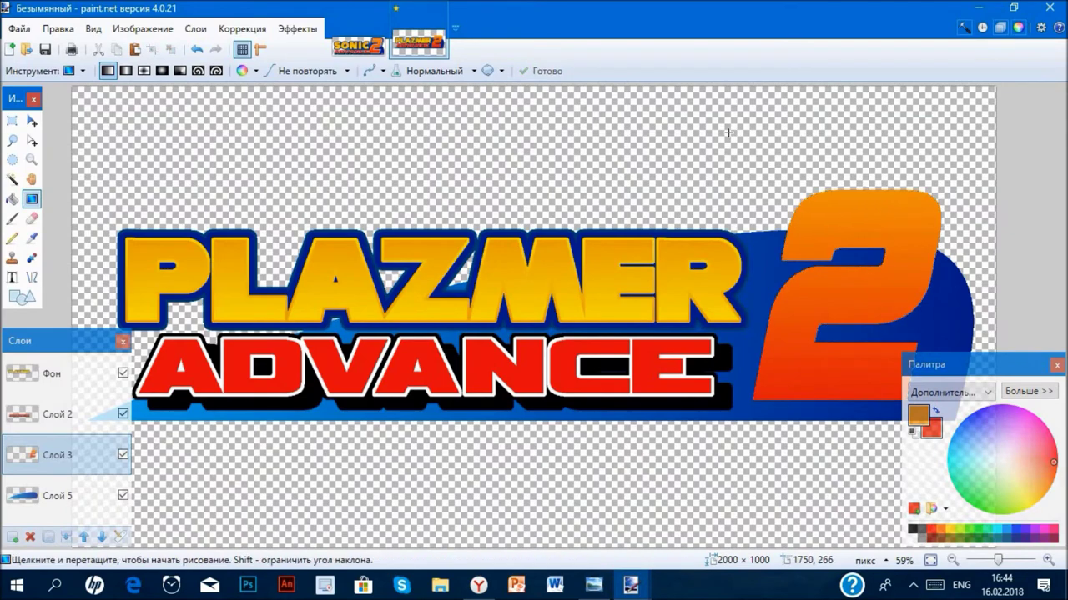
- Measure the thickness of the red inner outline along the upper edge of the reference logo's 2
click(345, 49)
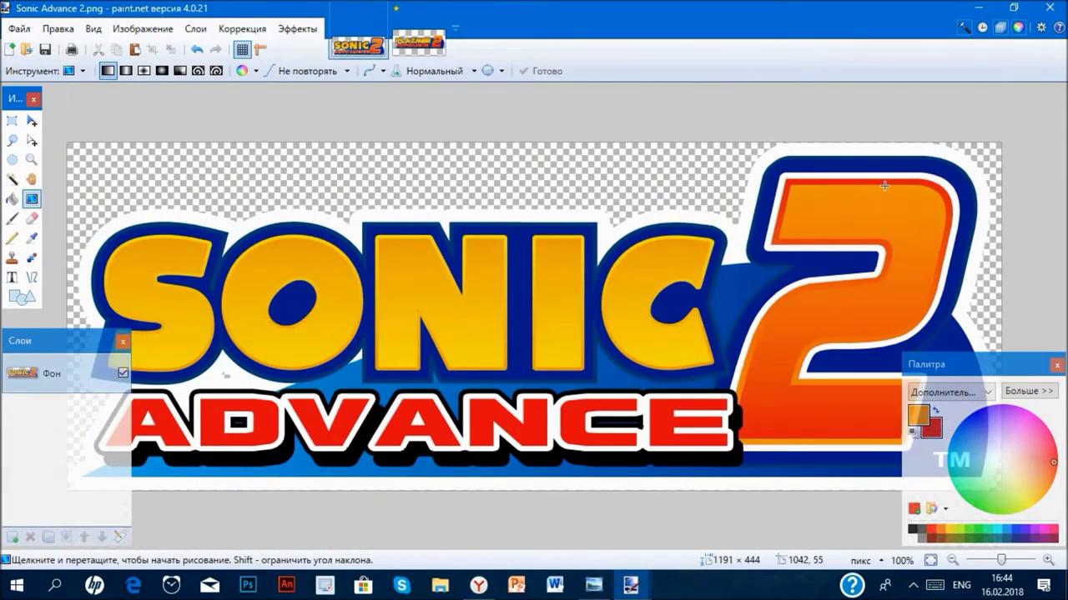
scroll(884, 185, up, 6)
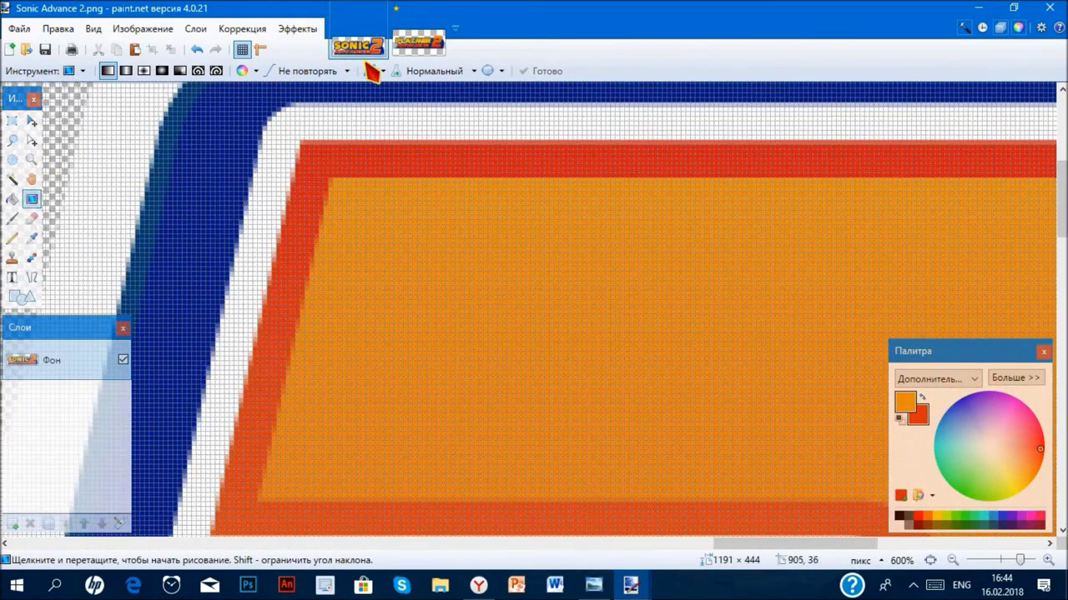
click(417, 44)
key(ctrl+Tab)
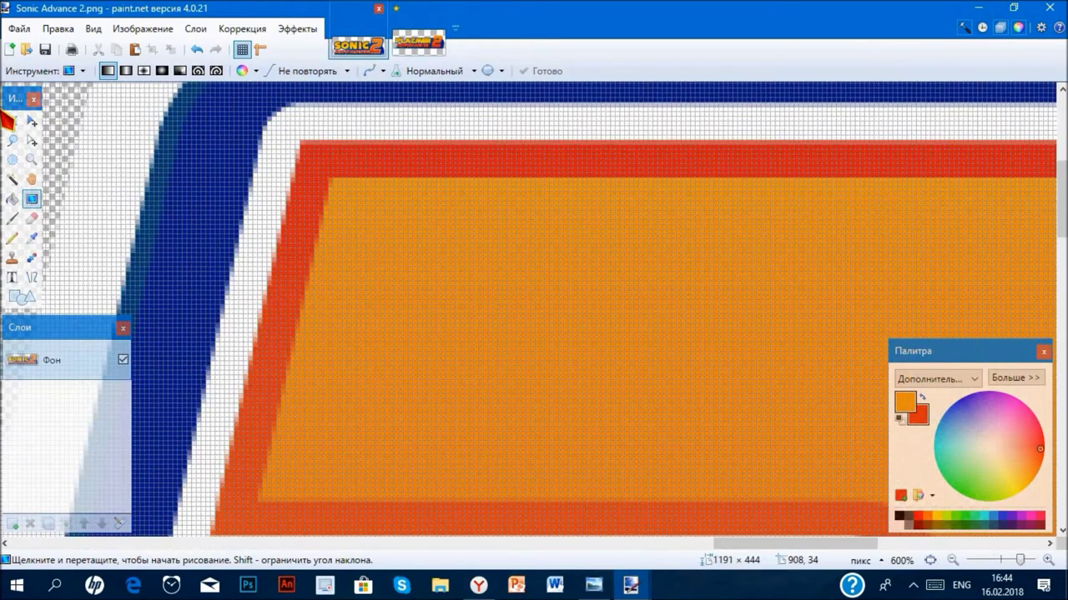
click(11, 121)
scroll(459, 142, up, 8)
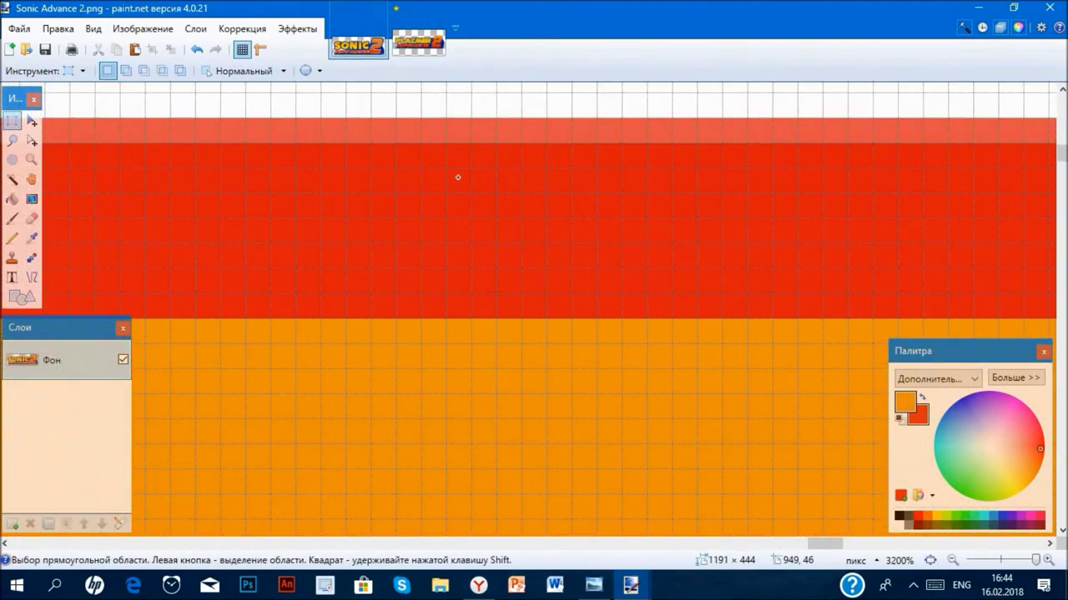
drag(457, 129, 457, 297)
- Apply Outline Object to the gradient 2 on Слой 3 with width 8, softness 0 and black
click(424, 50)
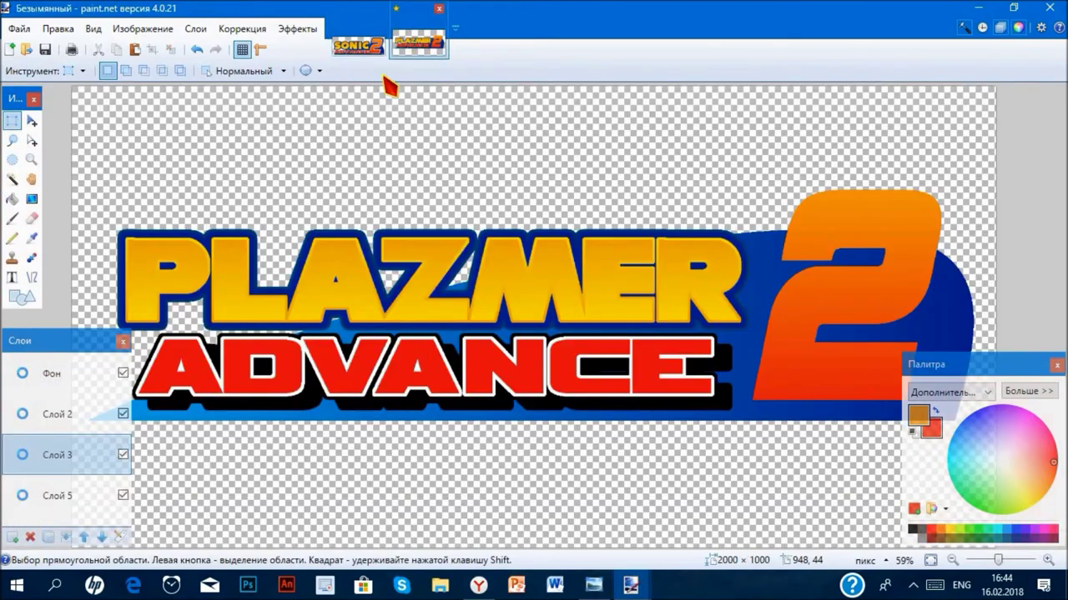
click(297, 29)
mouse_move(346, 73)
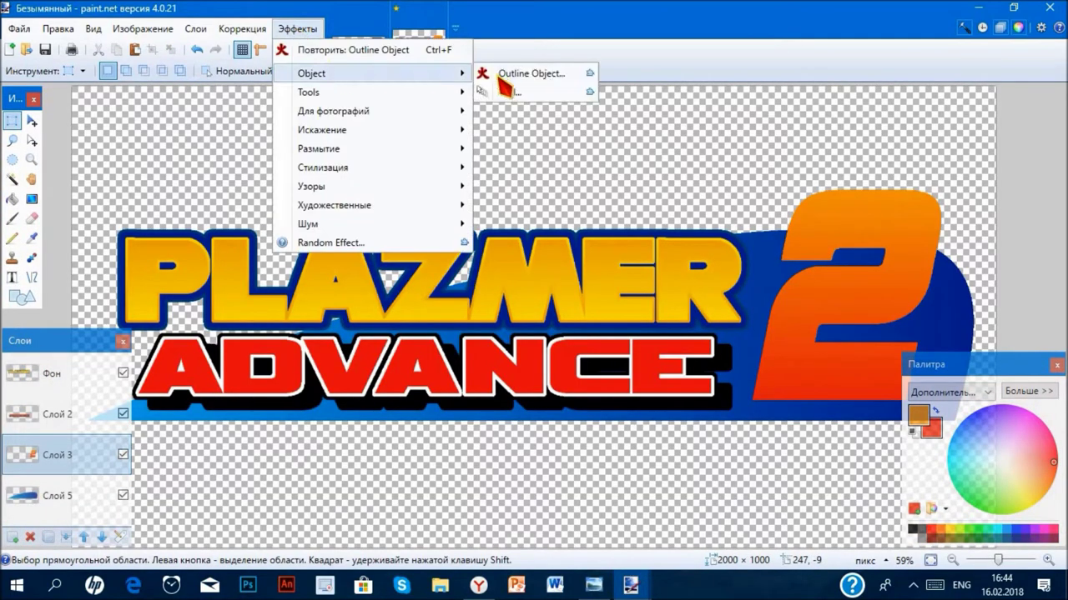
click(538, 67)
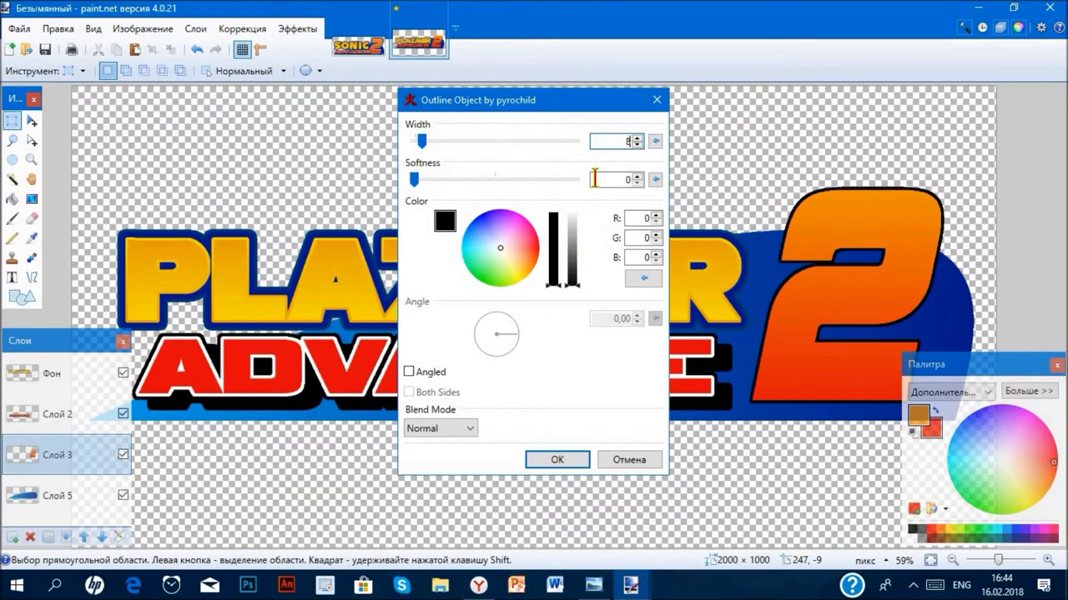
click(550, 462)
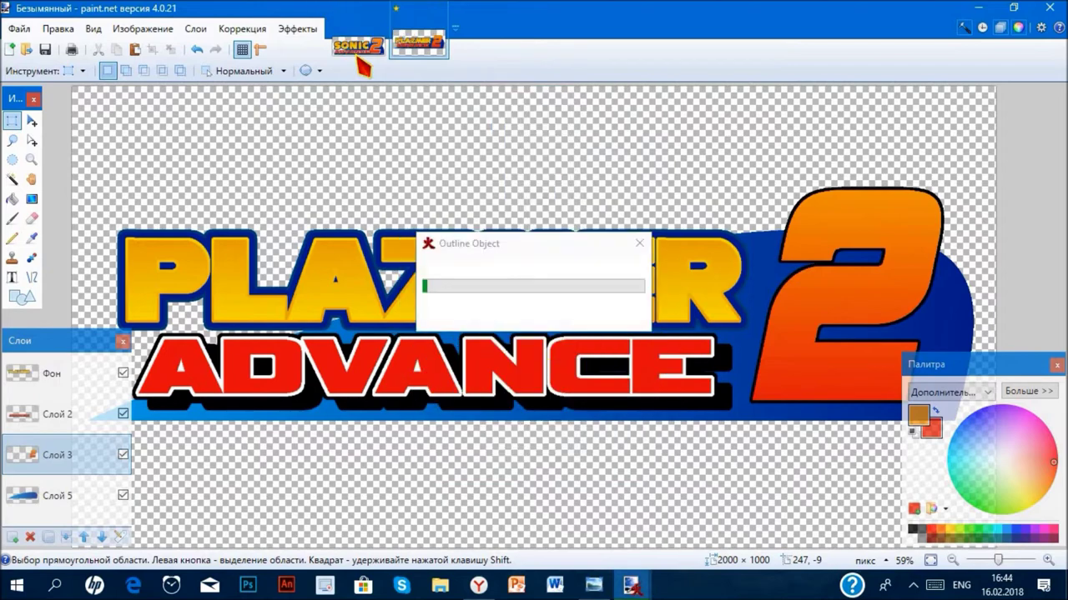
- Sample the reference 2's inner outline colours, red as primary from its upper edge and orange as secondary from its lower edge
click(358, 47)
click(31, 238)
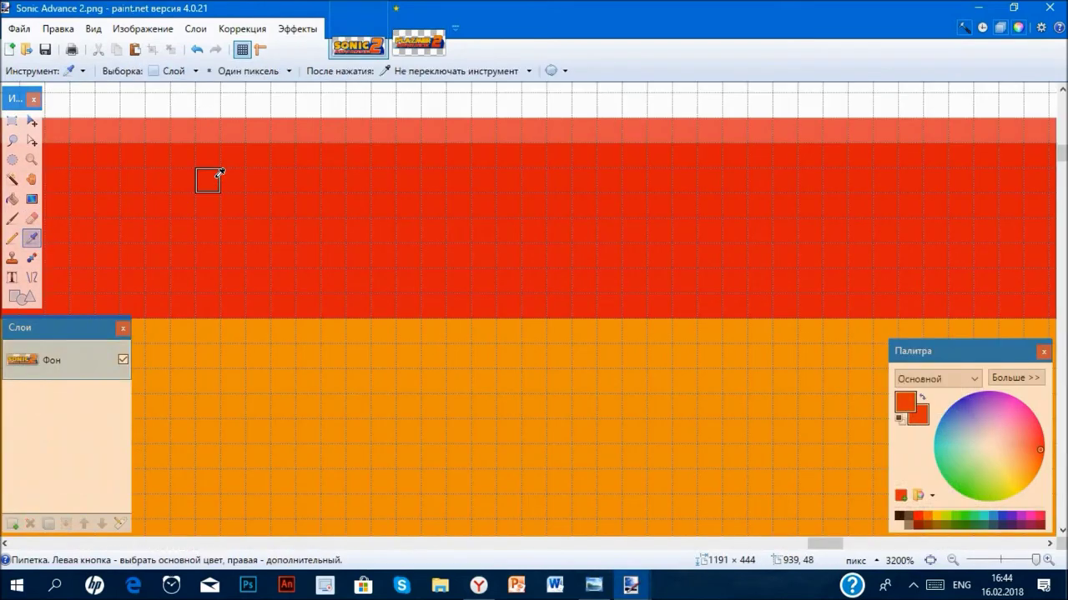
scroll(256, 186, down, 8)
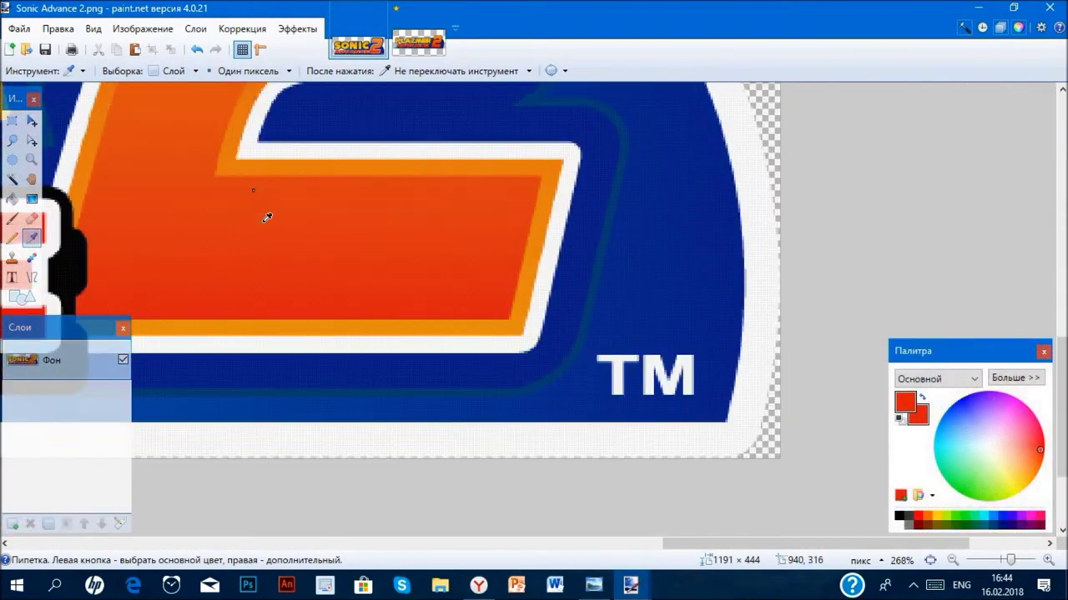
scroll(267, 217, up, 10)
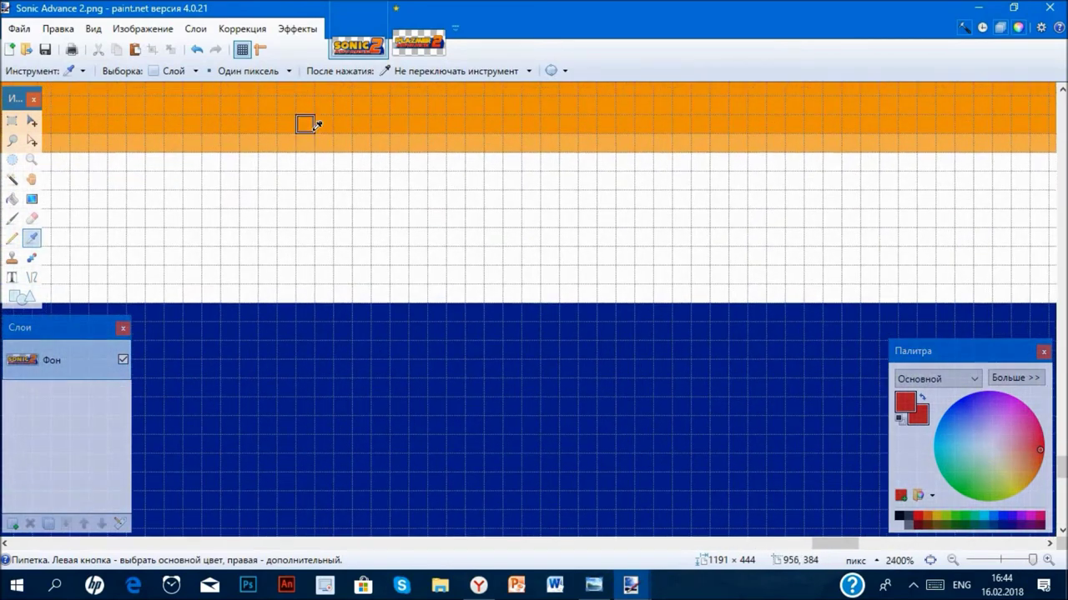
- Select the black outline around the 2 in the PLAZMER image with the Magic Wand
click(432, 42)
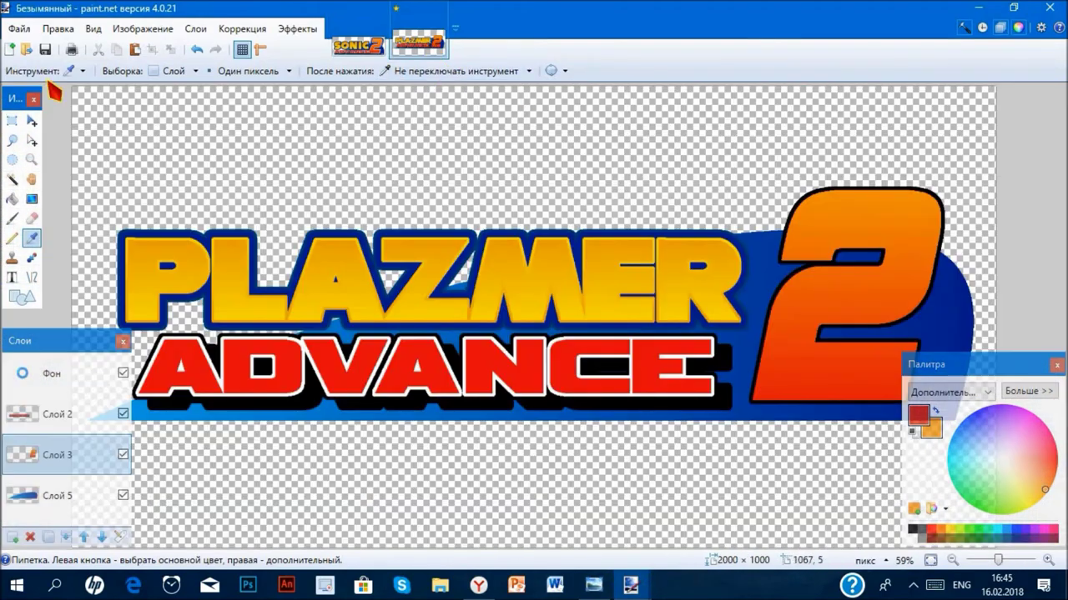
click(297, 30)
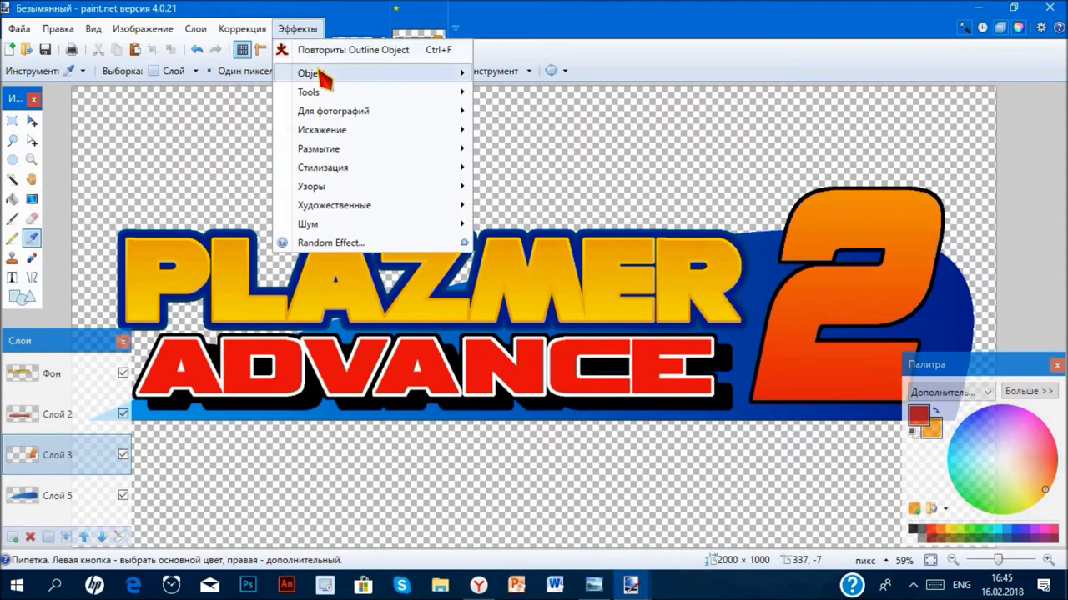
mouse_move(311, 73)
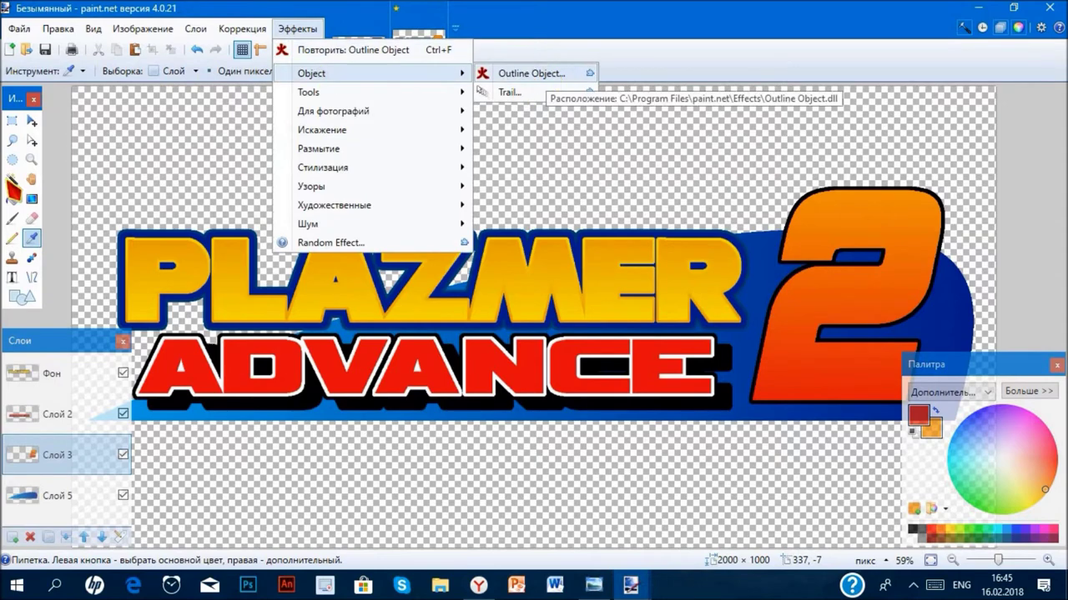
key(s)
scroll(883, 259, up, 10)
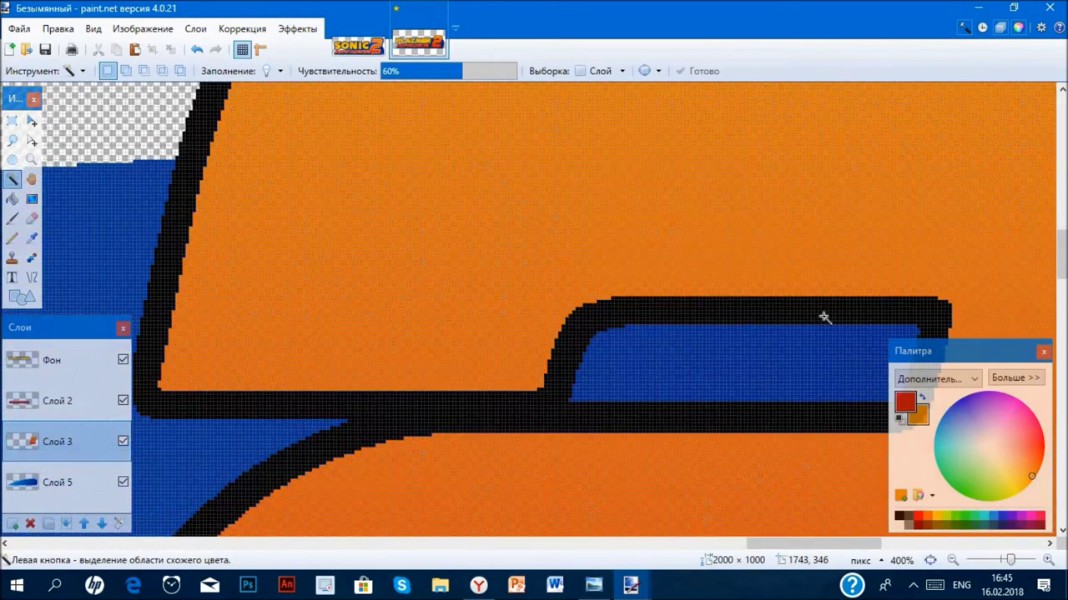
click(756, 337)
- Fill the selected outline of the 2 with a vertical linear gradient about 472 px long, from red above to orange below, and deselect it
key(g)
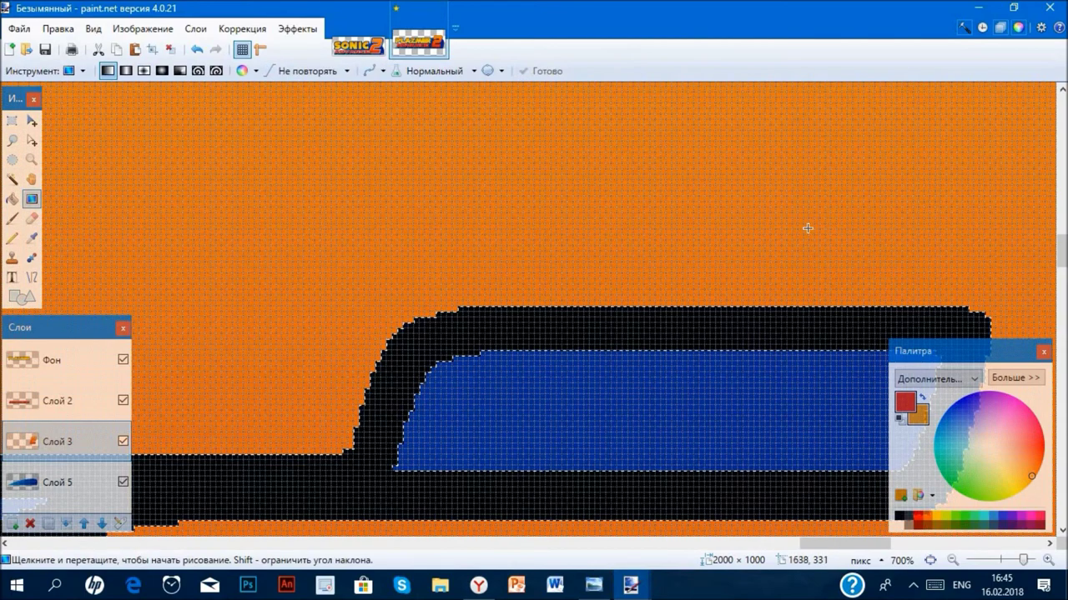
scroll(805, 226, up, 5)
scroll(455, 231, up, 2)
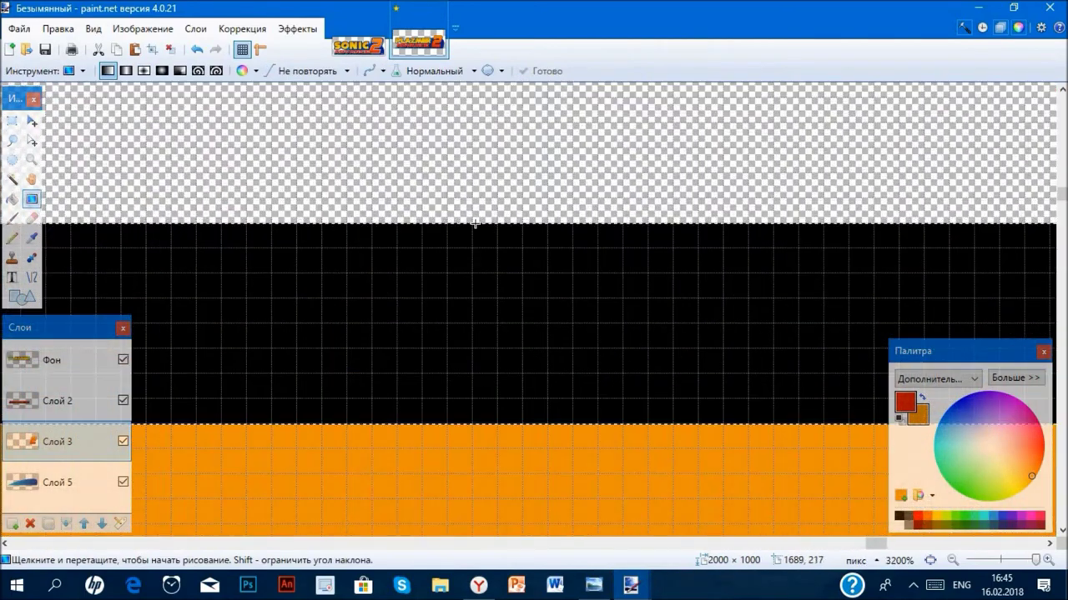
click(472, 223)
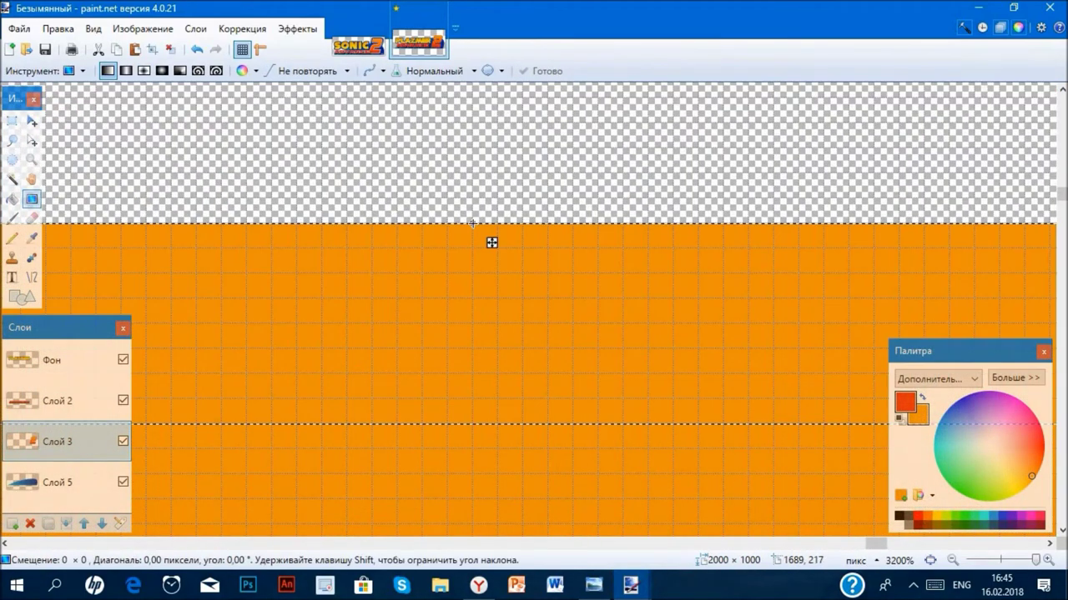
scroll(491, 242, down, 6)
drag(491, 241, 472, 251)
scroll(472, 251, down, 6)
scroll(477, 301, up, 6)
drag(477, 301, 451, 332)
scroll(451, 331, down, 10)
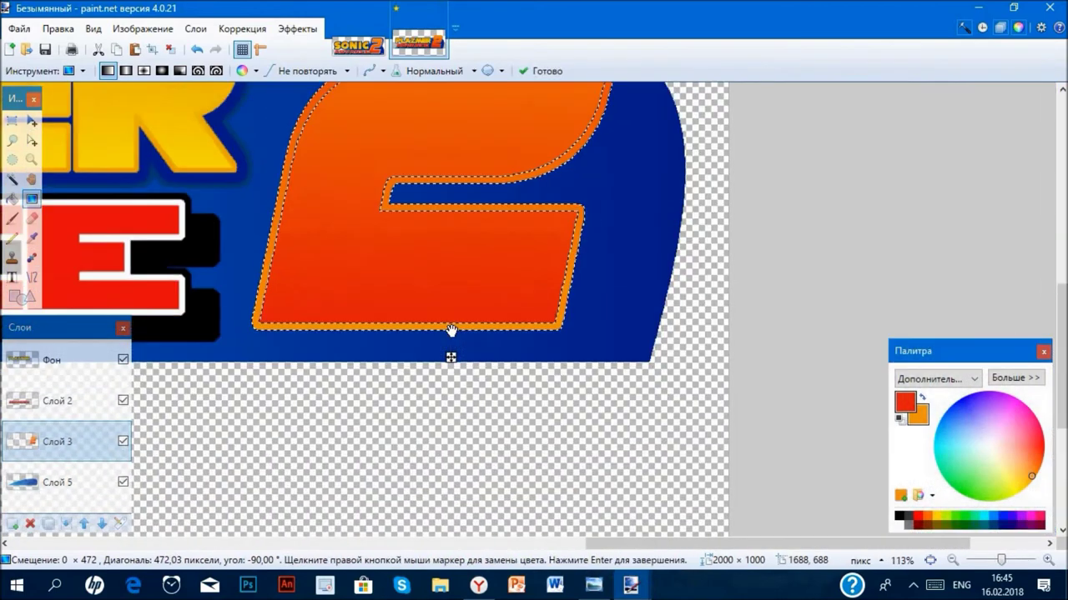
scroll(451, 330, up, 3)
key(ctrl+d)
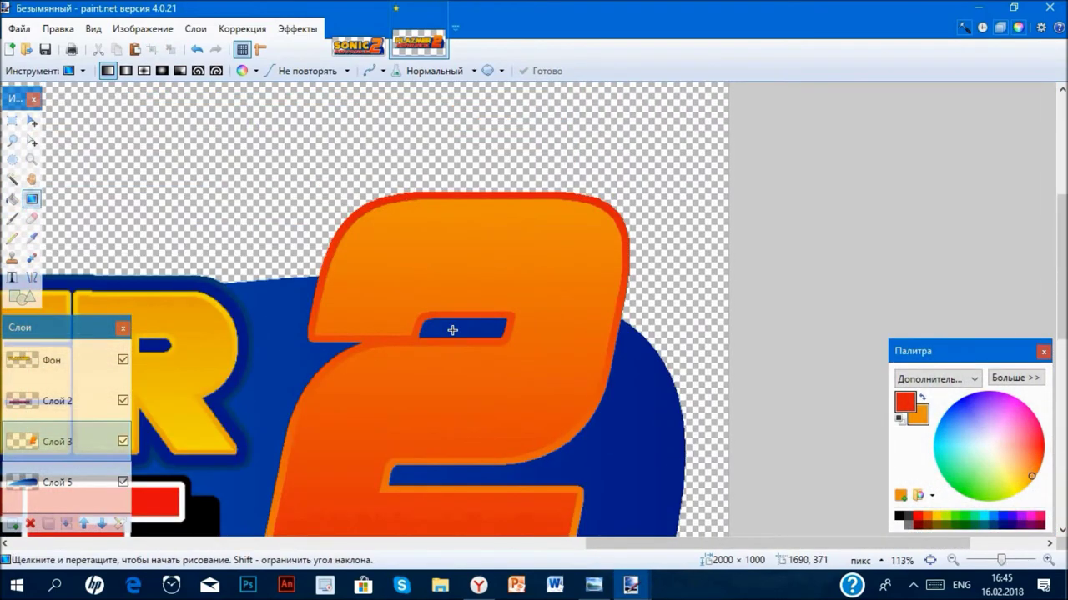
- Measure the thickness of the white outline along the lower edge of the reference logo's 2
scroll(452, 330, down, 5)
click(358, 46)
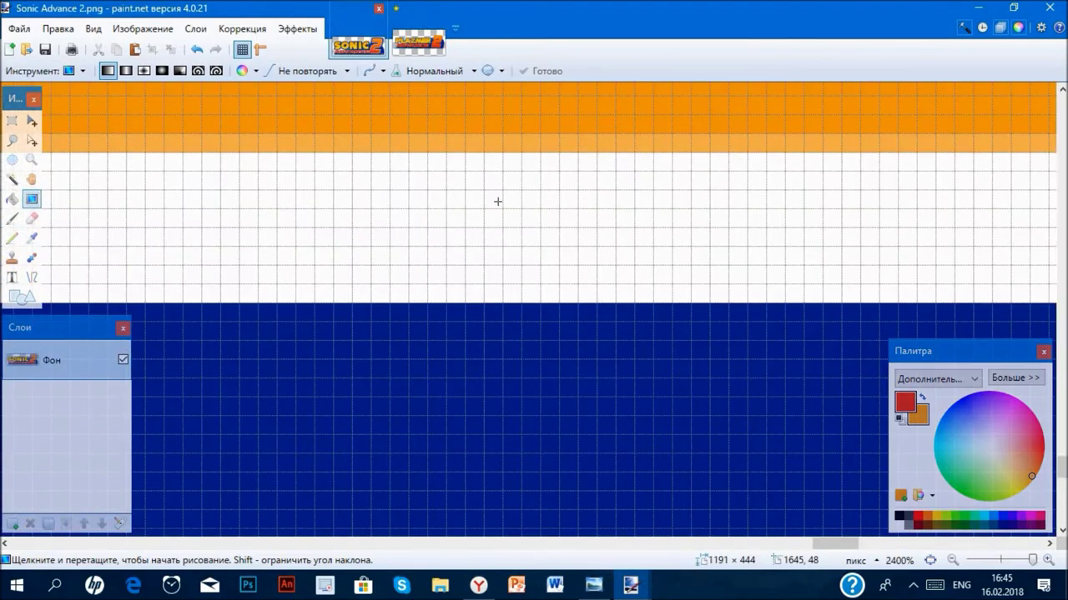
scroll(498, 201, down, 6)
scroll(297, 220, up, 6)
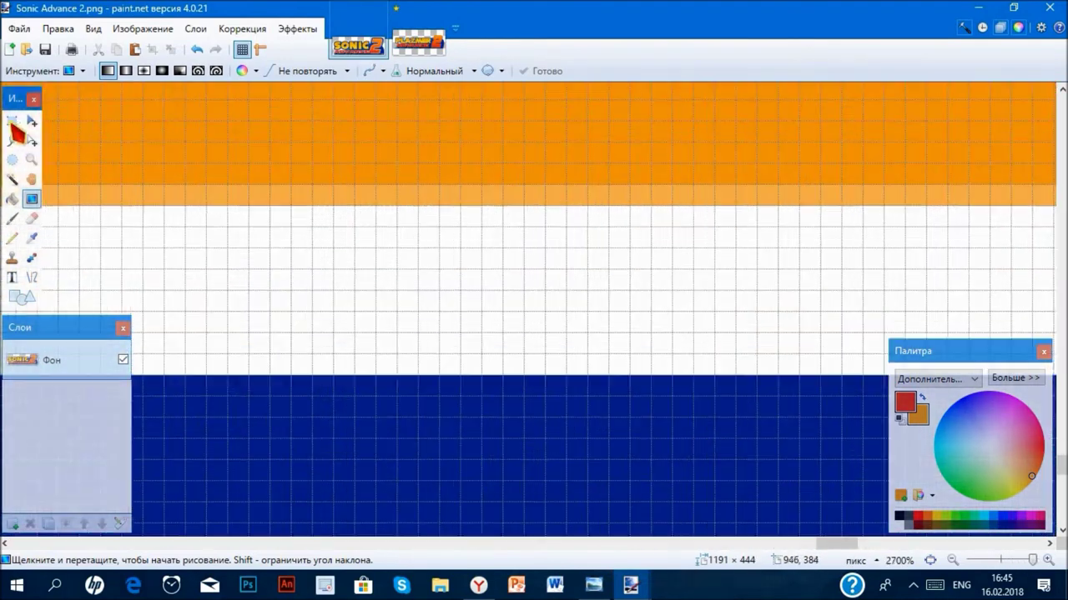
click(12, 121)
drag(293, 209, 309, 359)
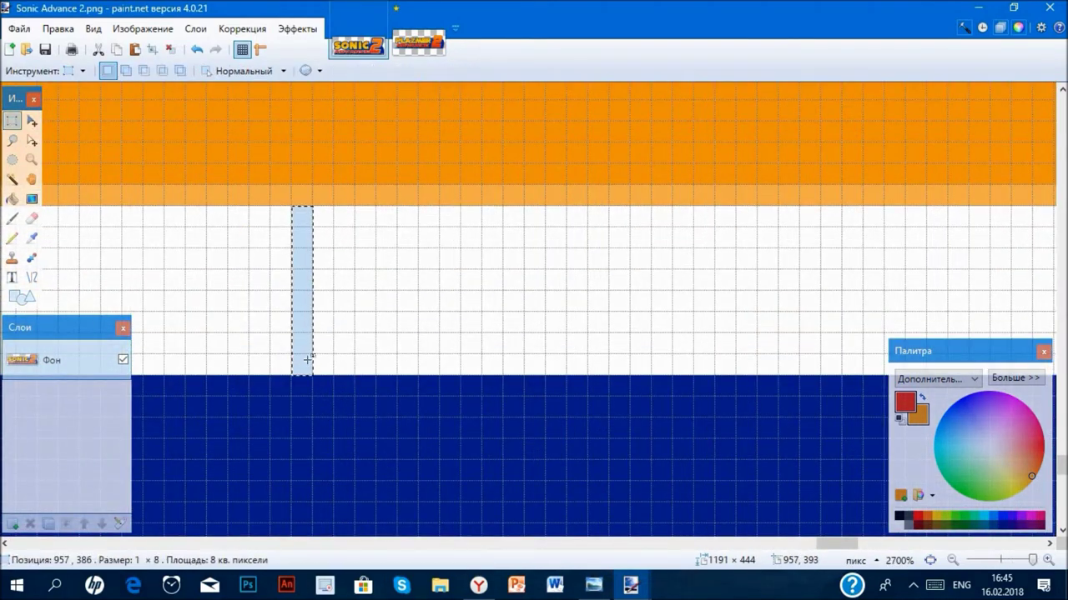
click(420, 135)
- Apply Outline Object to the 2 in the PLAZMER image with width 8, softness 0 and white
click(417, 45)
click(297, 28)
mouse_move(450, 73)
click(492, 75)
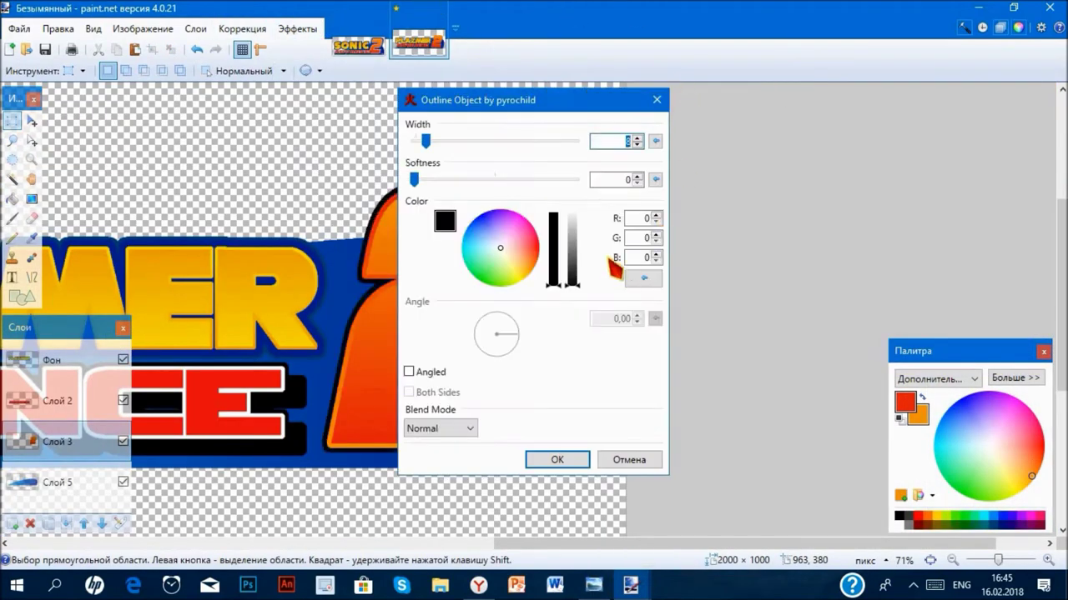
drag(581, 261, 578, 167)
click(571, 460)
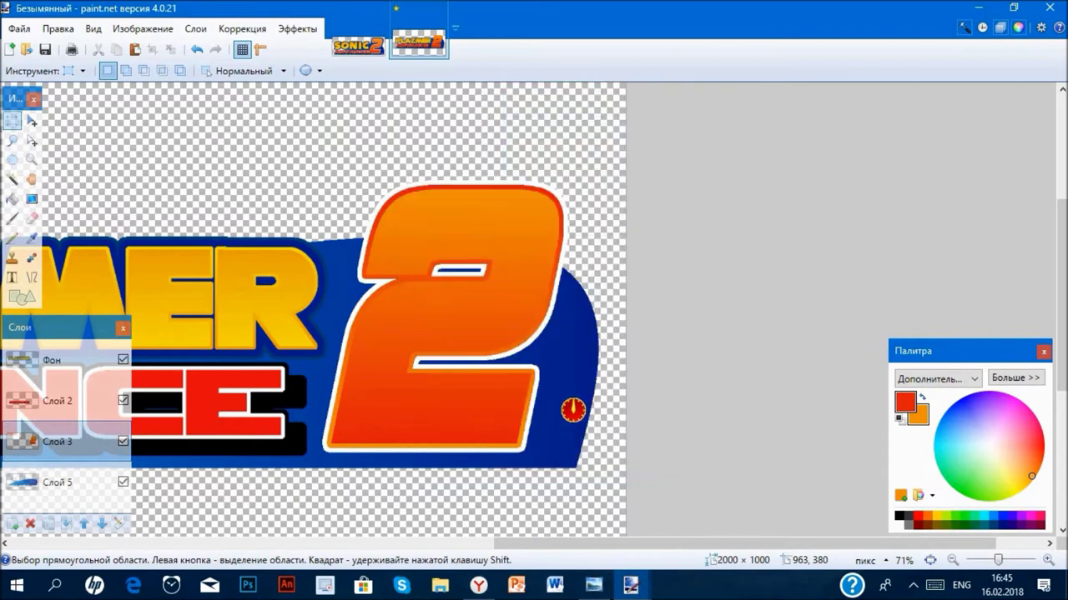
- Measure the dark blue outline below the reference 2's white outline and sample its blue as the primary colour
click(358, 46)
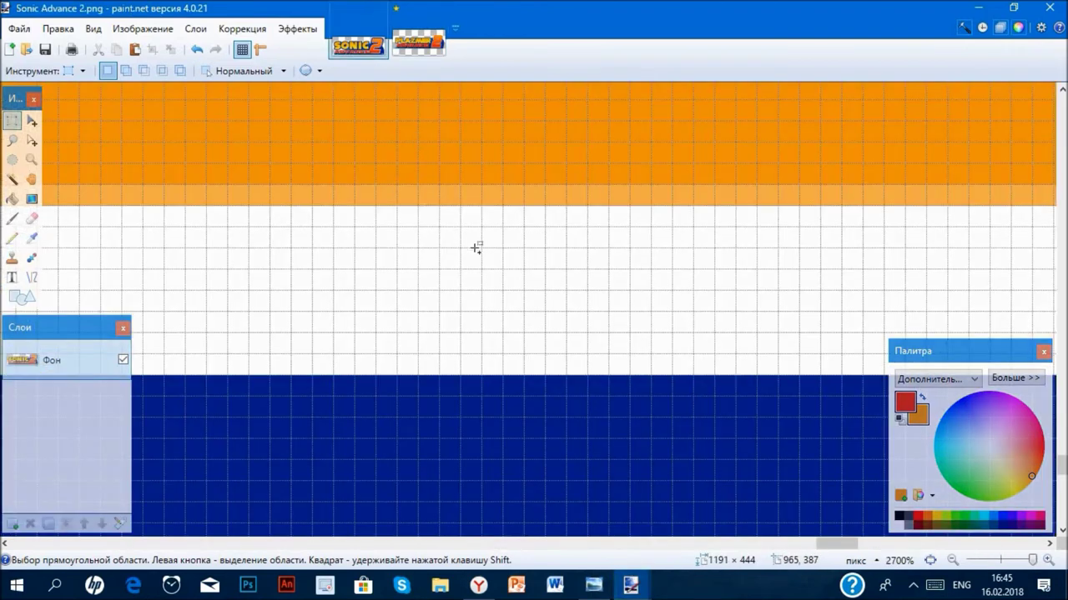
scroll(477, 244, down, 2)
drag(475, 200, 470, 261)
scroll(505, 336, down, 3)
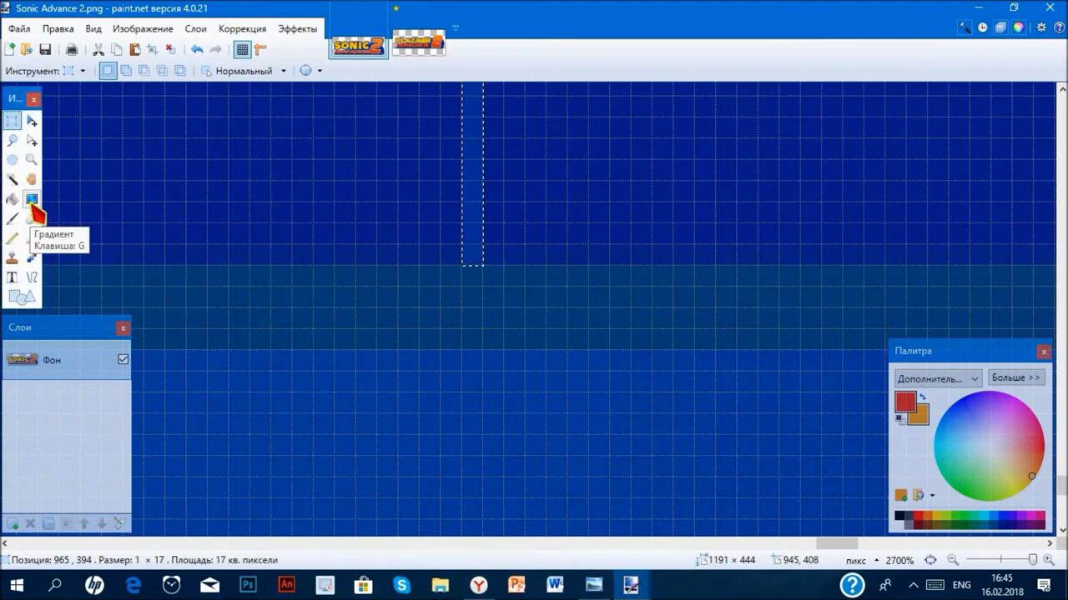
click(32, 237)
click(428, 211)
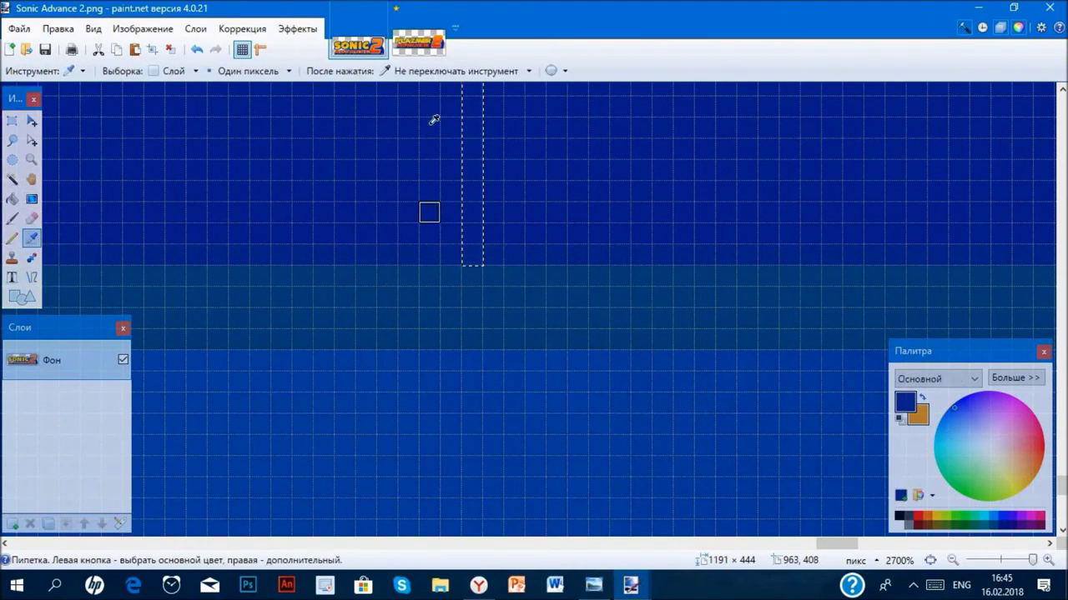
- Apply Outline Object to the 2 in the PLAZMER image with width 17, softness 0 and the sampled blue, RGB 11, 36, 143
click(419, 47)
click(297, 29)
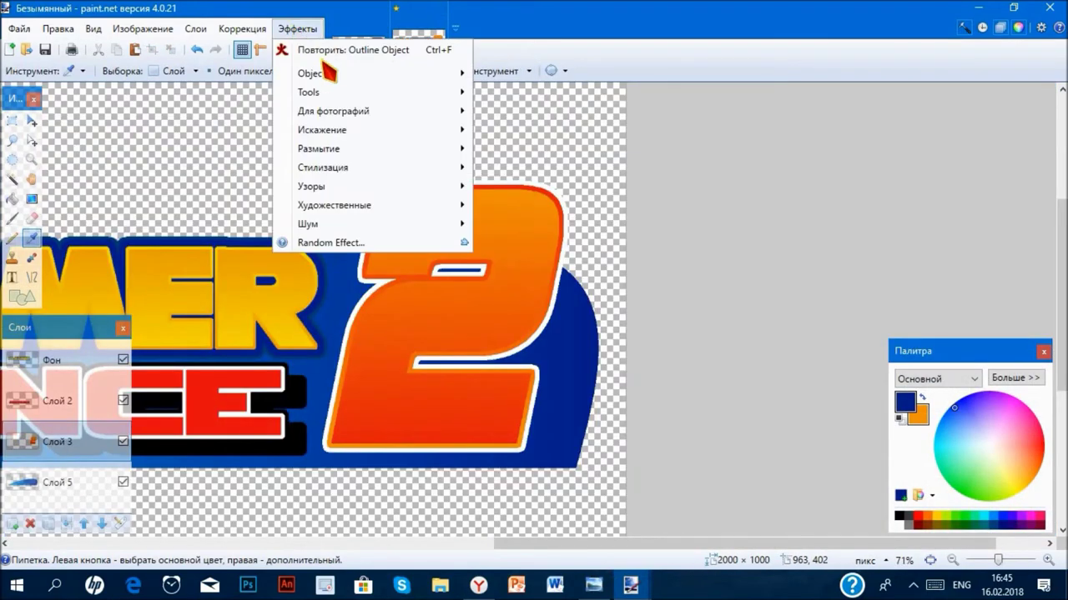
click(1014, 378)
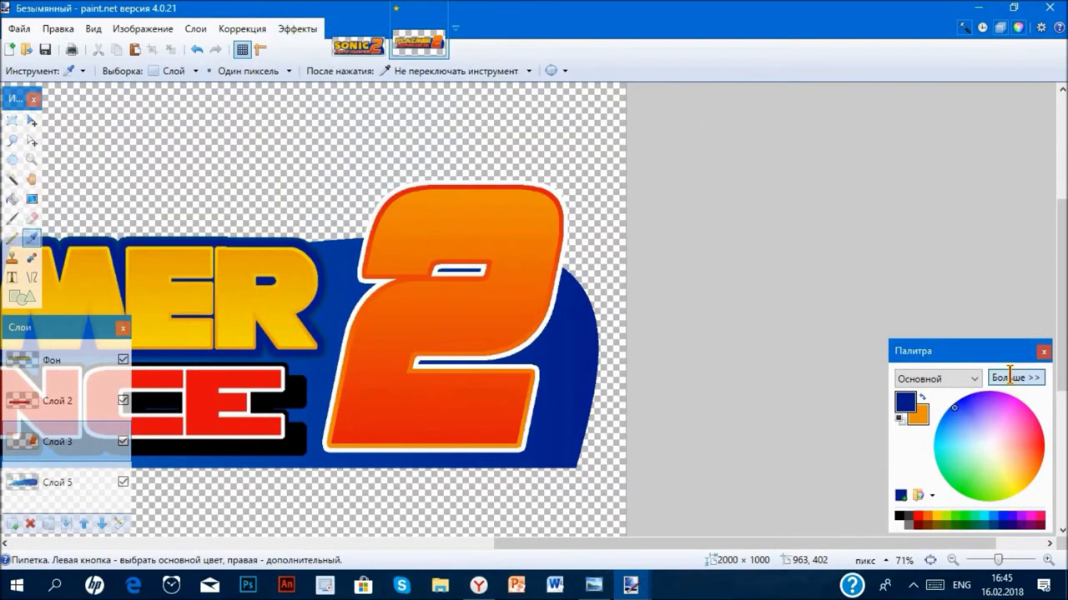
click(1014, 378)
click(298, 29)
mouse_move(376, 75)
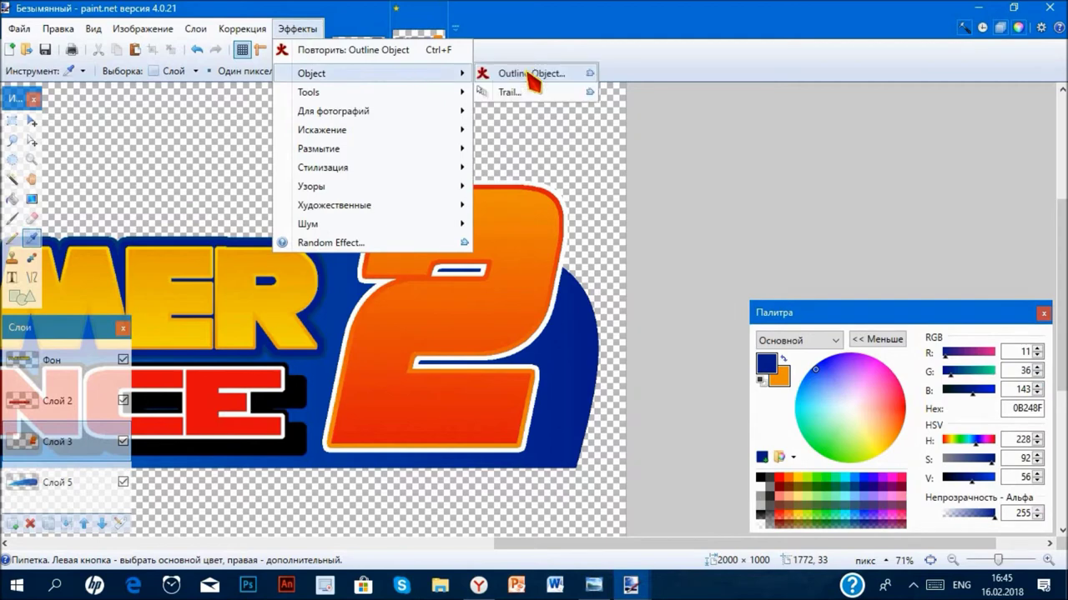
click(529, 73)
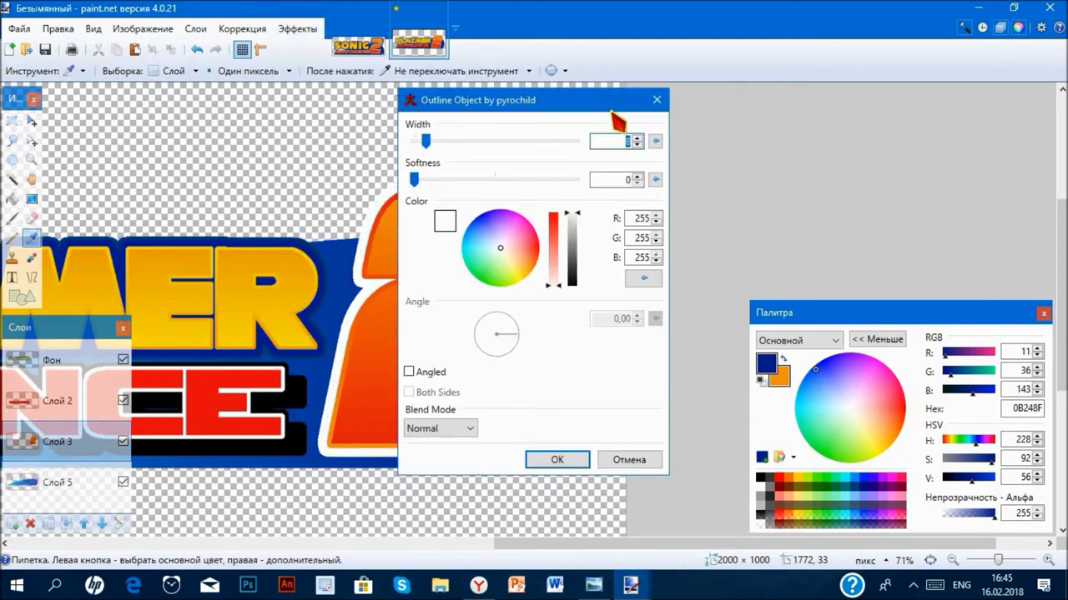
double_click(636, 219)
text(11)
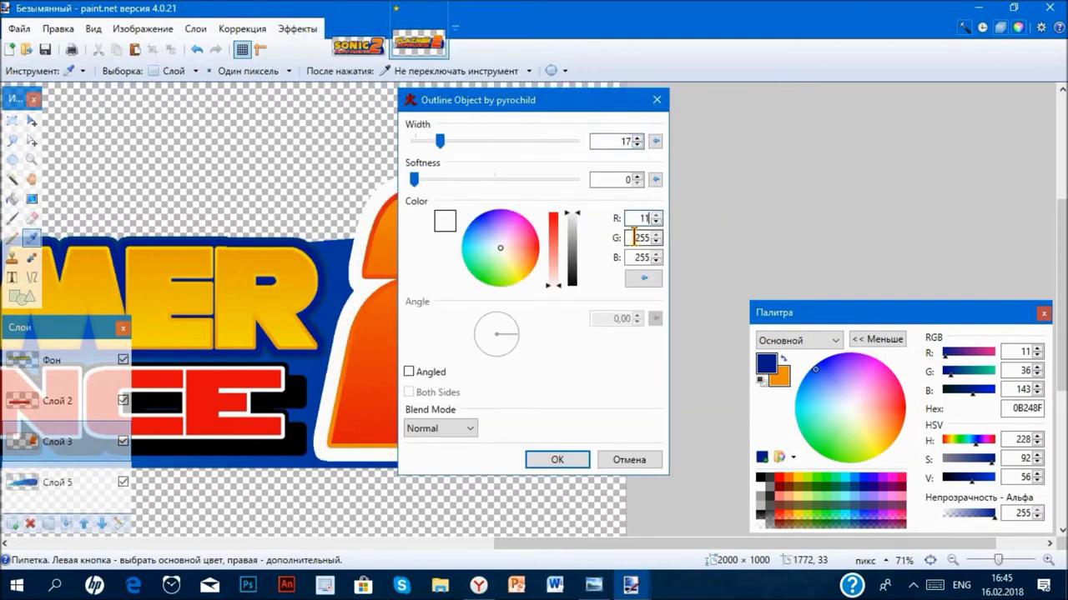
key(Tab)
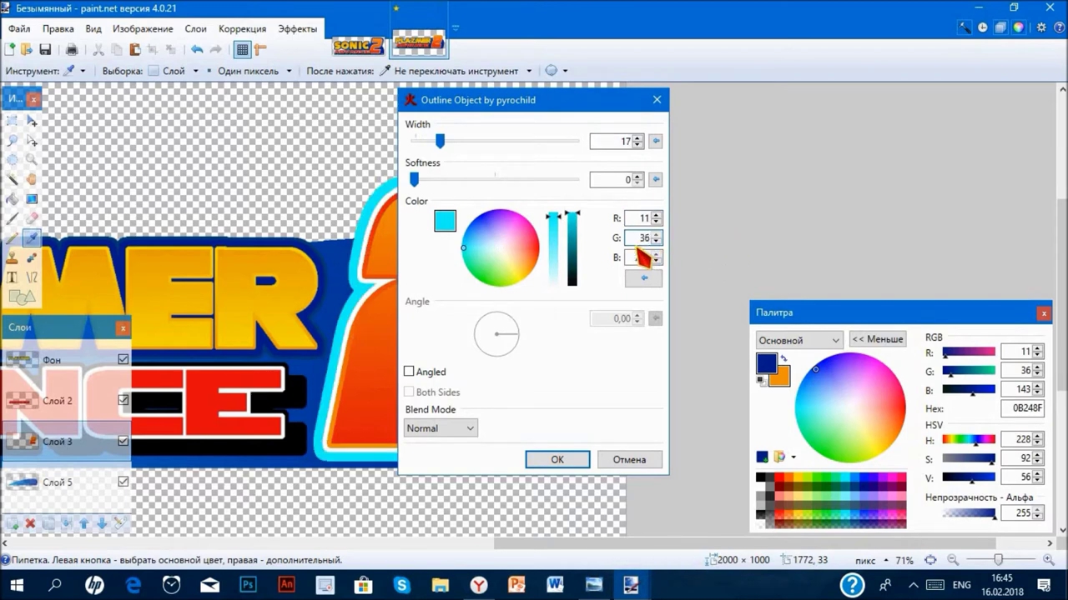
text(36)
key(Tab)
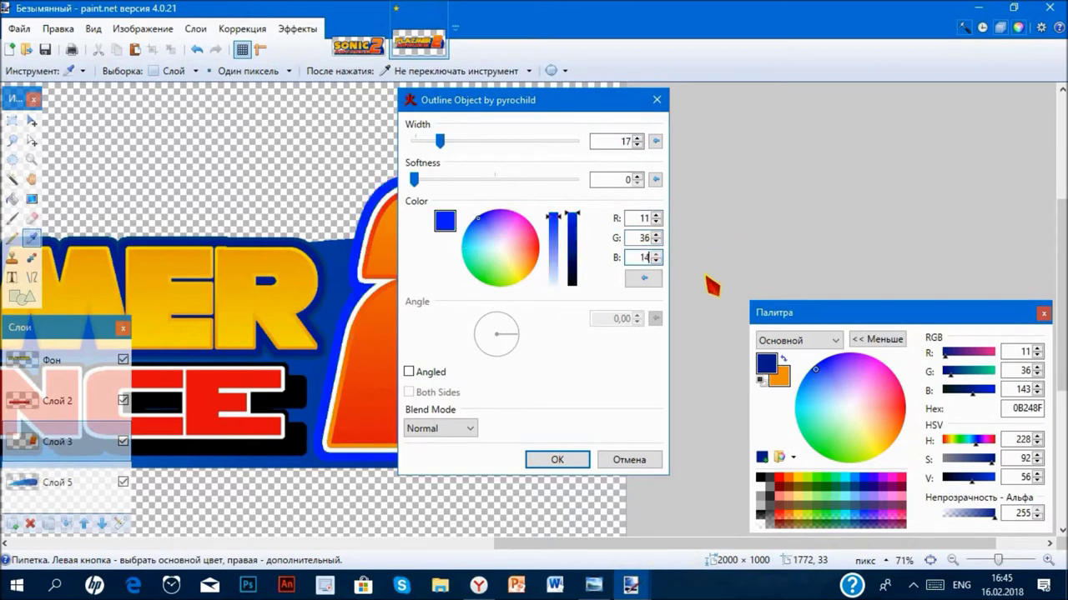
click(557, 460)
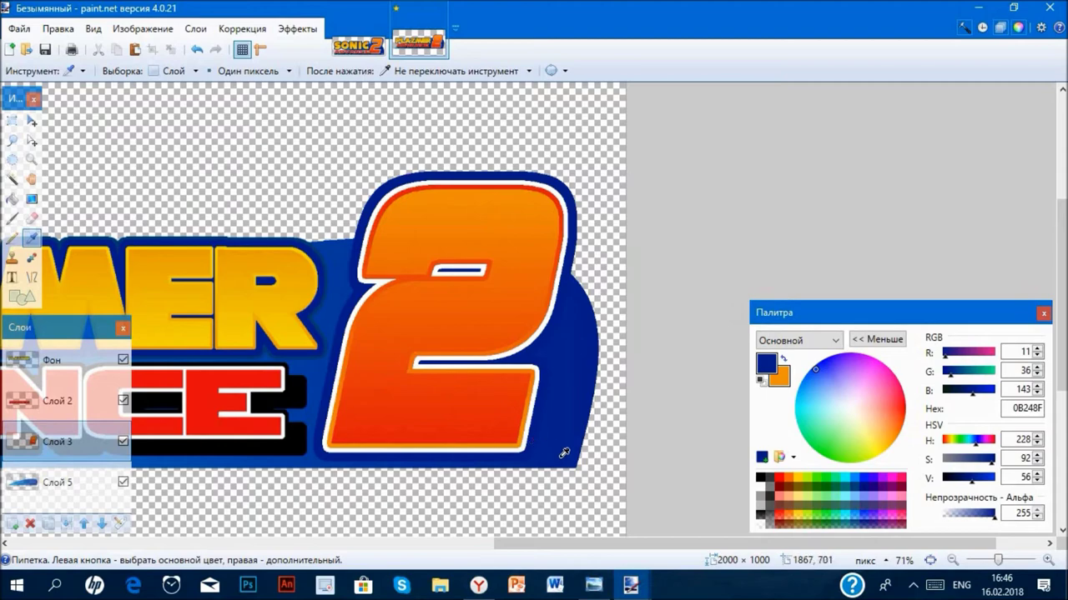
- Enlarge the PLAZMER lettering on the Фон layer to 2072 × 1036 px and position it at -12, -18
click(931, 560)
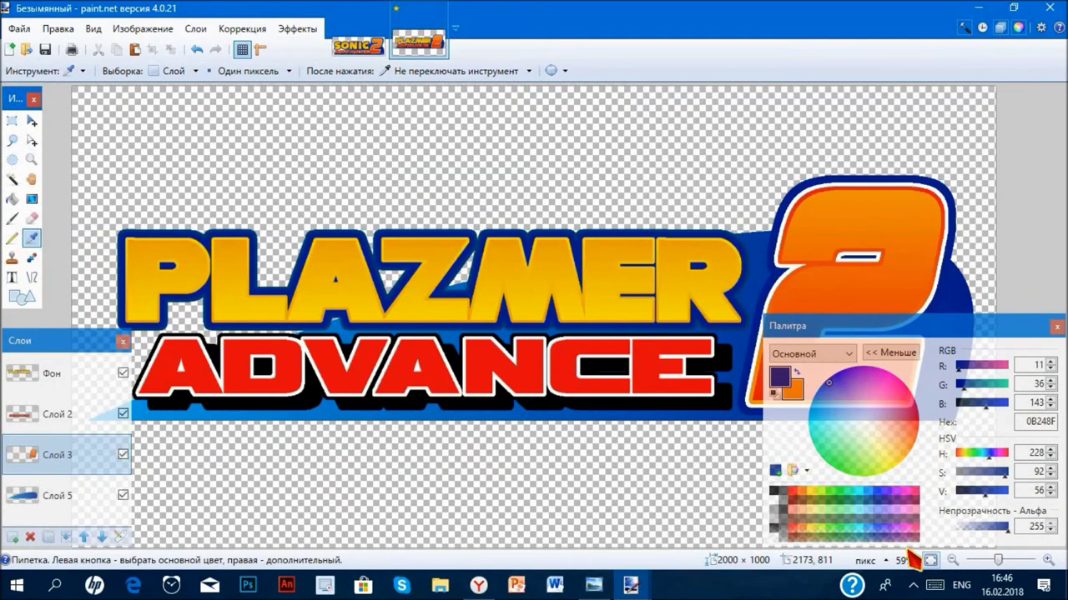
click(951, 560)
click(951, 560)
click(878, 339)
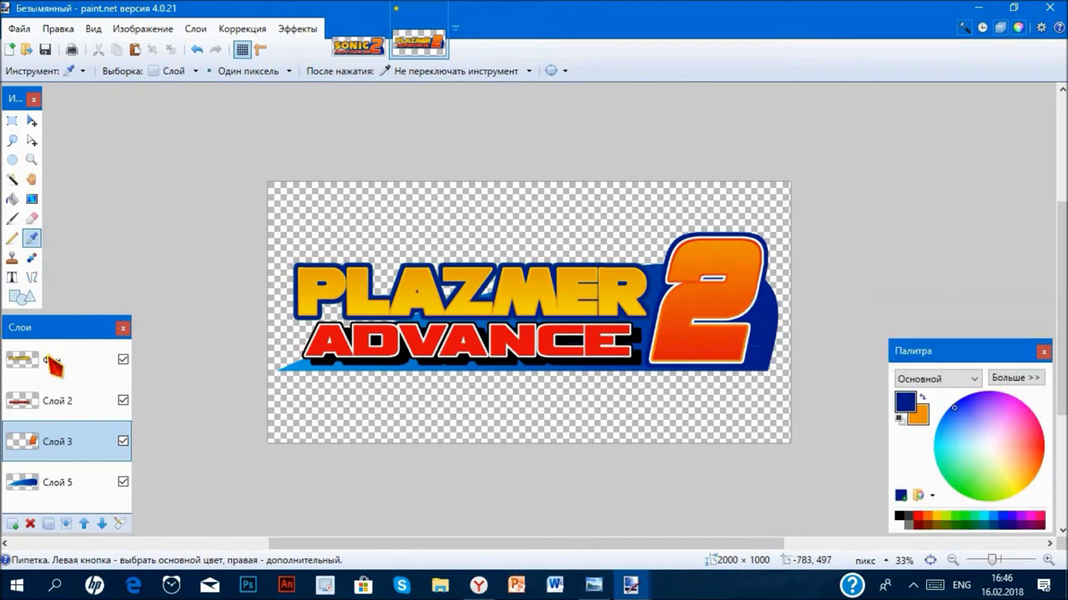
click(32, 121)
click(73, 374)
drag(611, 287, 602, 283)
drag(782, 441, 800, 449)
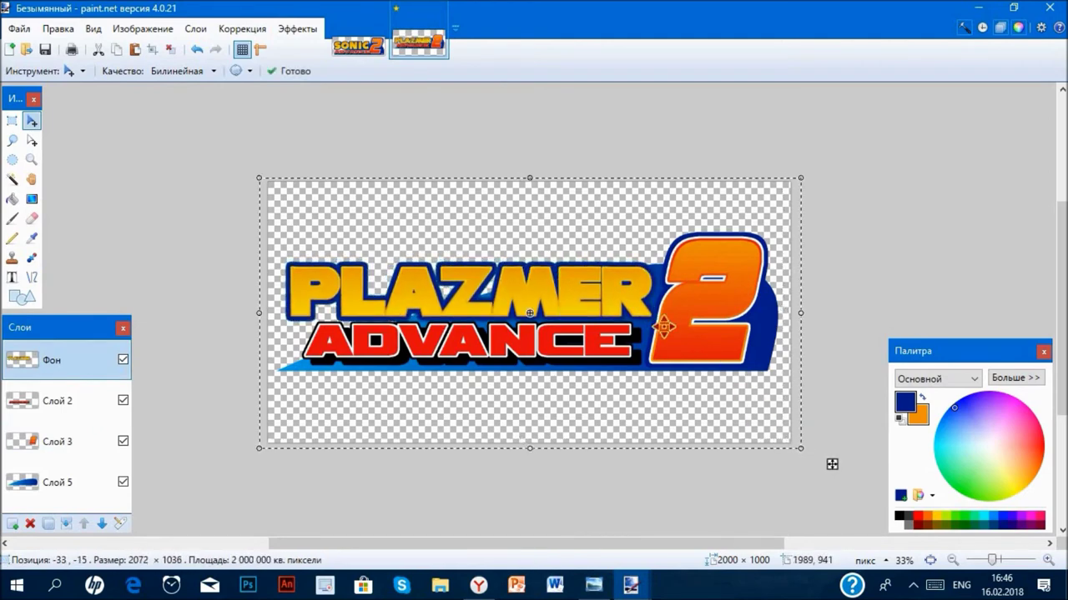
drag(665, 328, 677, 333)
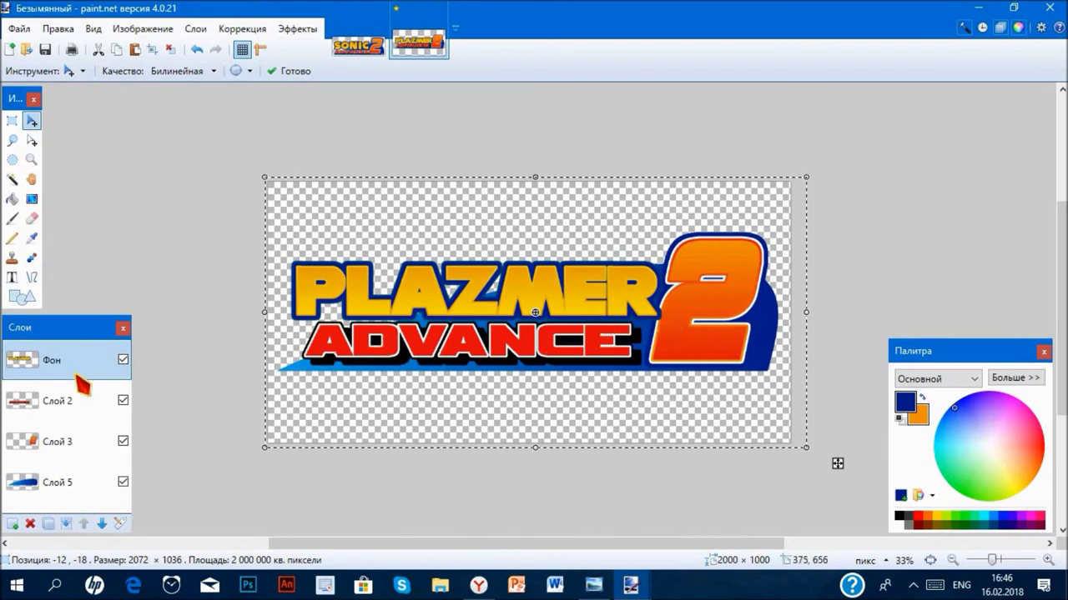
- Shift the ADVANCE lettering on Слой 2 toward the 2 and enlarge it to 2108 × 1054 px at position 33, -27
click(60, 407)
drag(521, 354, 542, 355)
drag(287, 182, 274, 176)
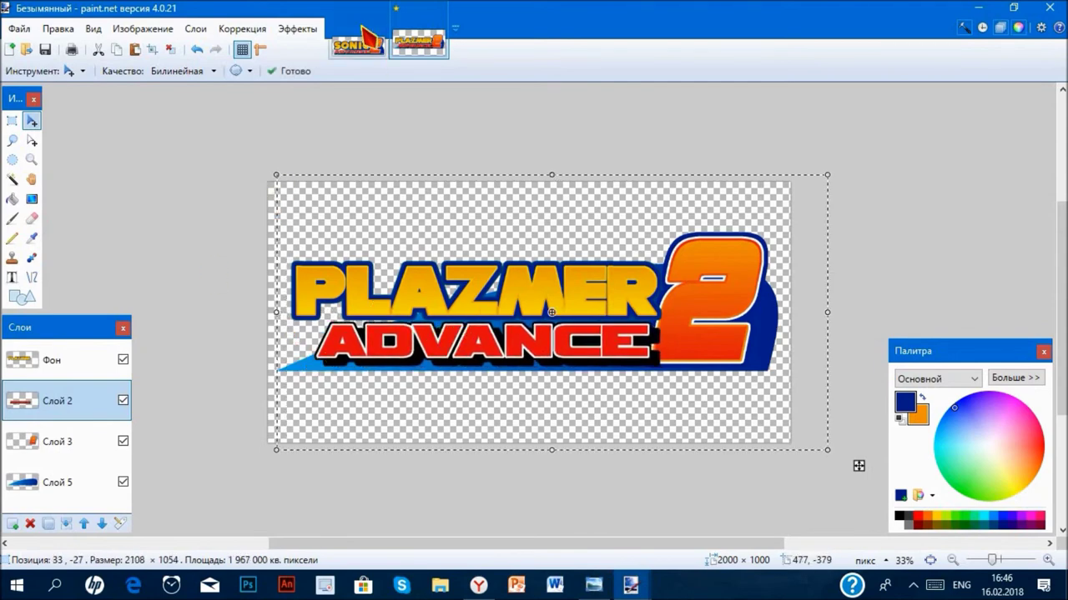
- Clear the measuring selection in the reference image and compare its overall lettering arrangement with the PLAZMER logo
key(ctrl+Tab)
scroll(495, 191, down, 5)
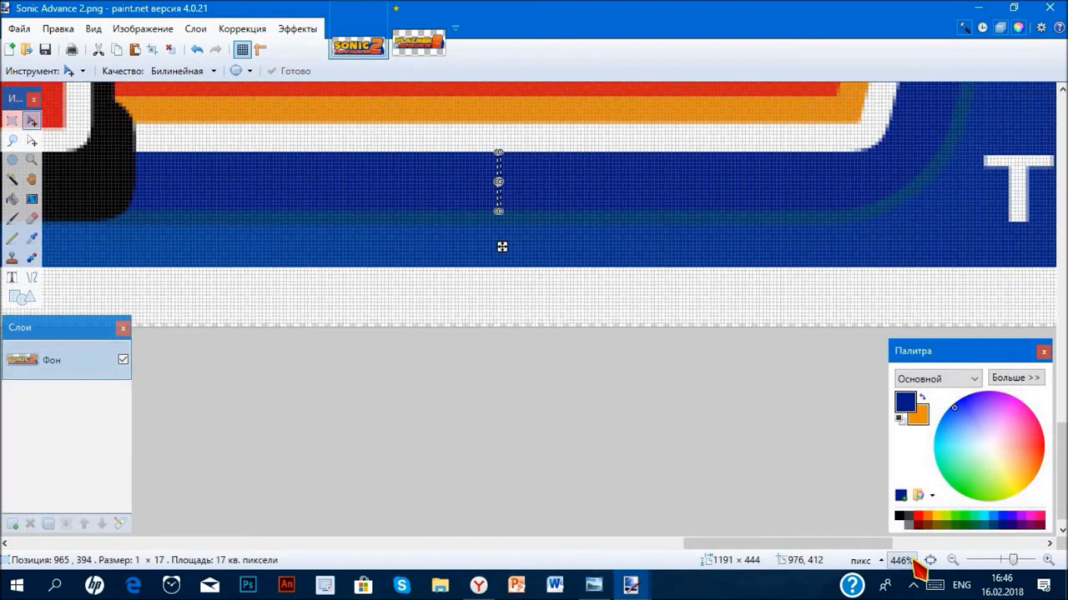
key(ctrl+d)
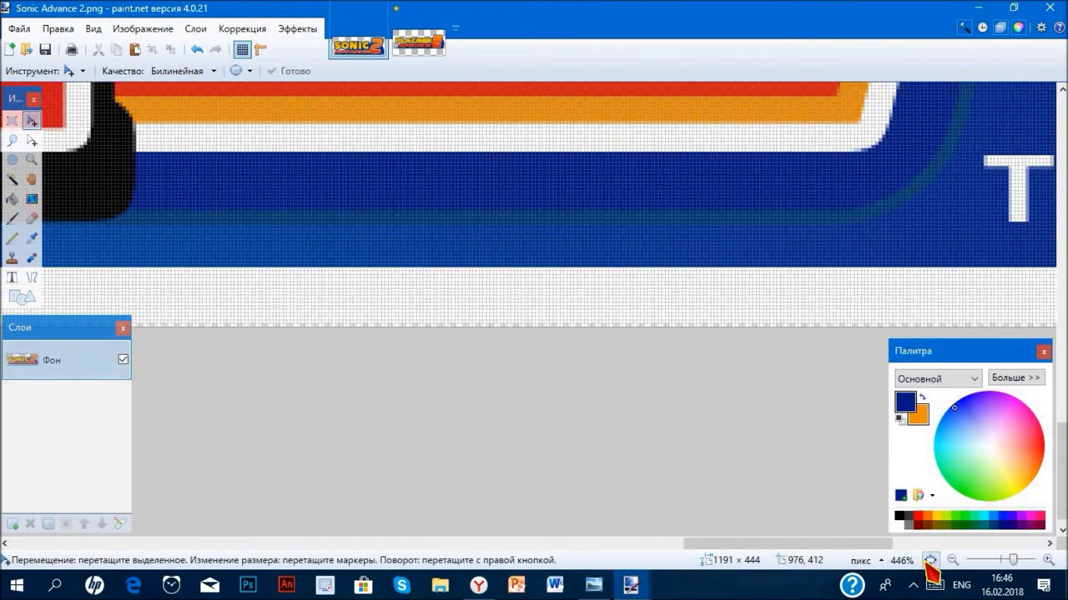
click(928, 562)
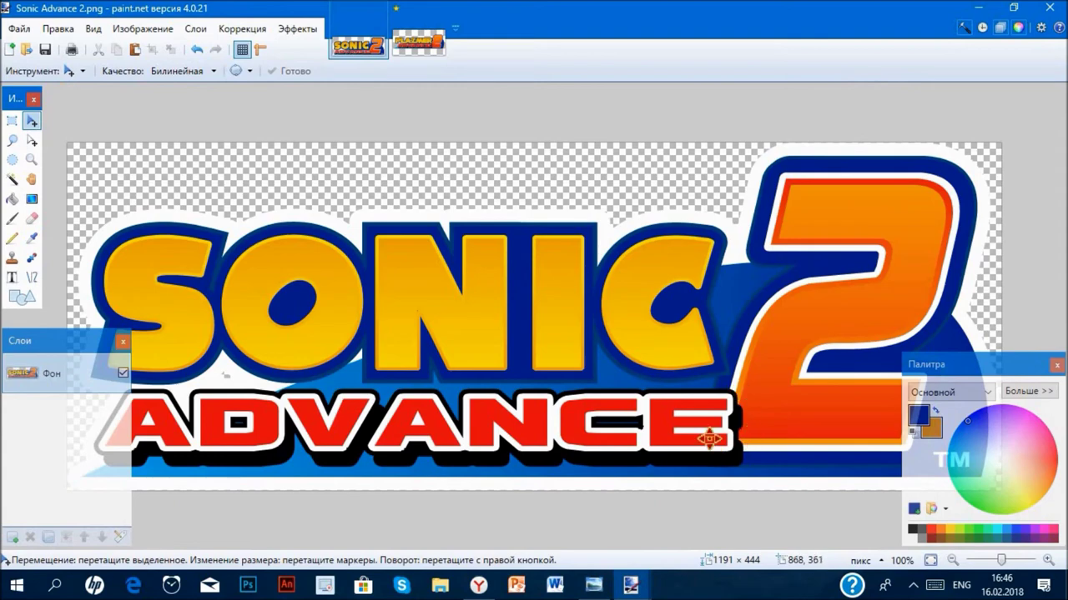
click(424, 50)
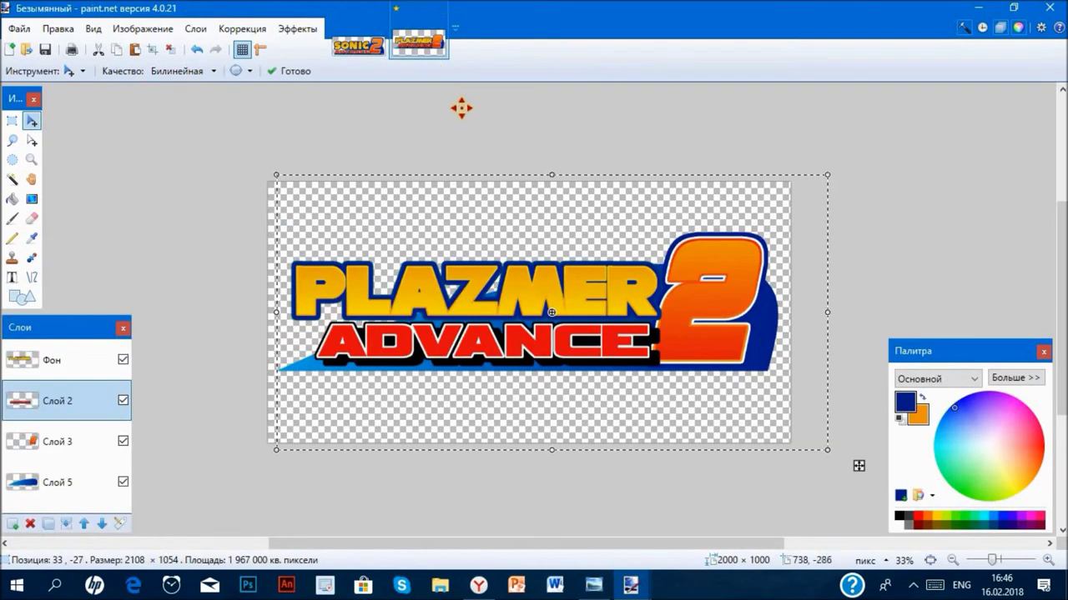
- Deselect the ADVANCE lettering and merge Фон, Слой 2 and Слой 3 down into Слой 5
key(ctrl+d)
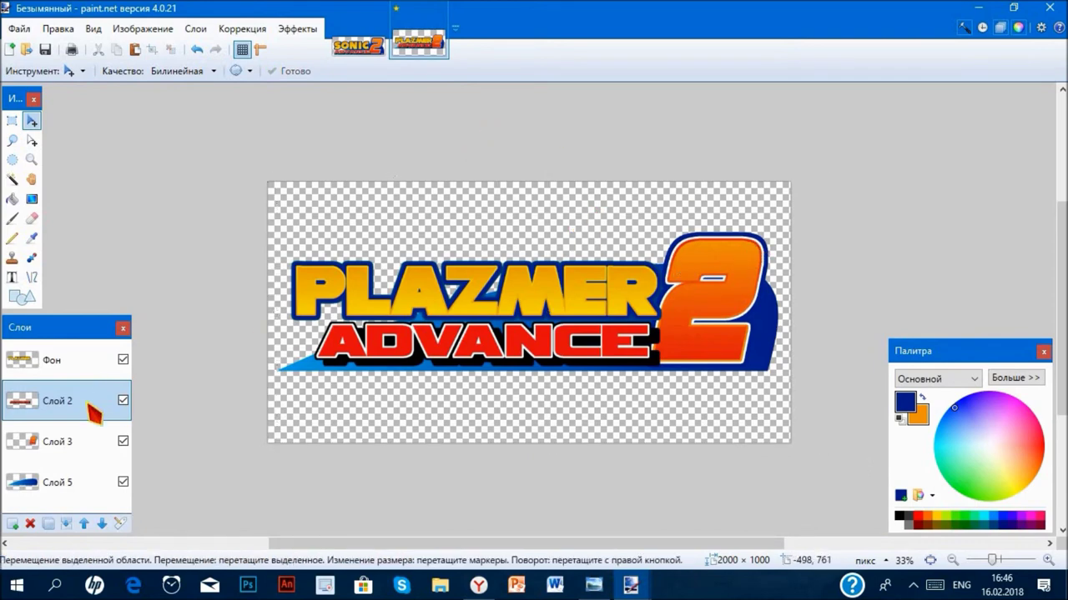
click(67, 359)
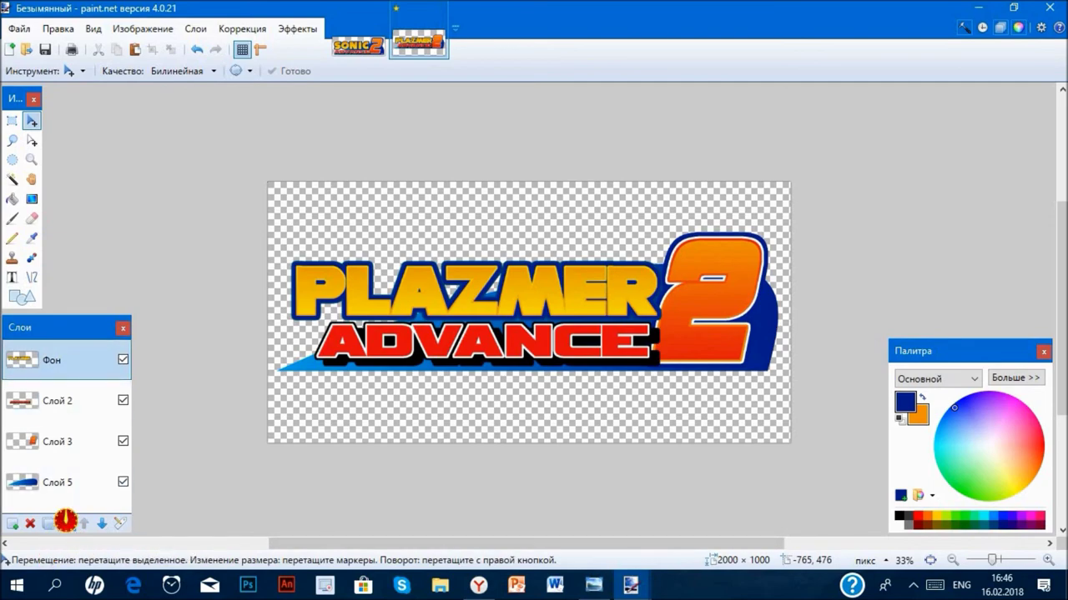
click(67, 523)
click(66, 524)
click(67, 523)
- Measure the thickness of the white outer border along the bottom edge of the reference logo
click(360, 46)
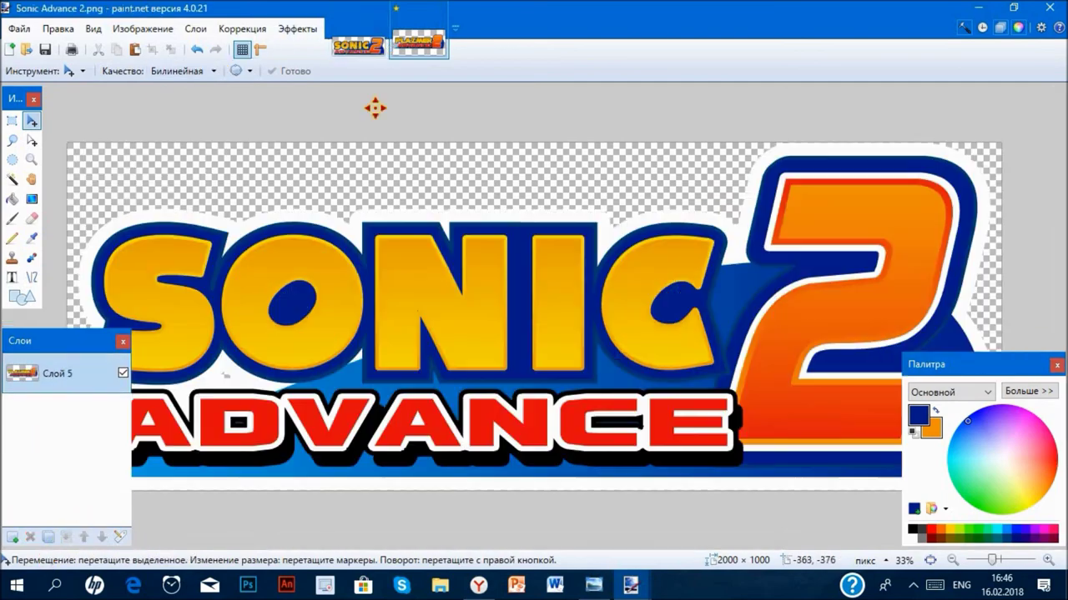
scroll(482, 492, up, 8)
scroll(482, 492, up, 4)
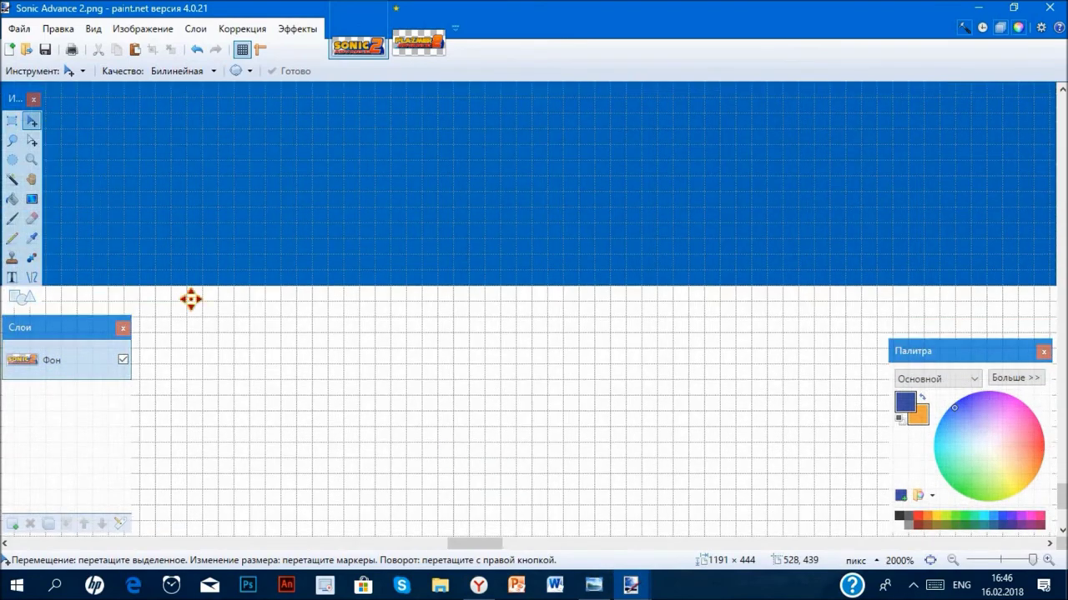
click(12, 121)
drag(303, 295, 311, 340)
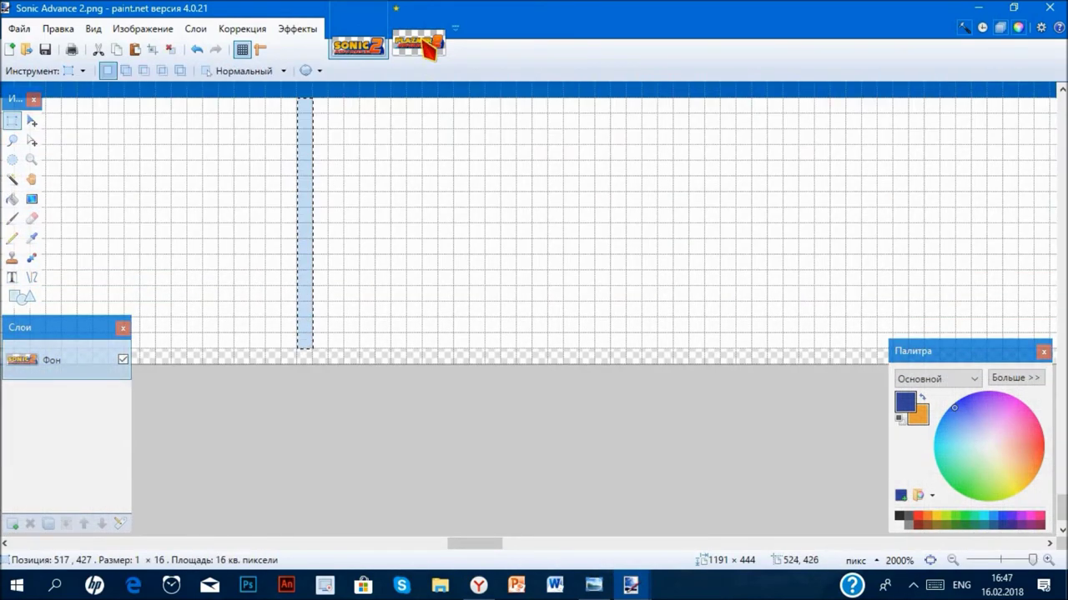
- Add a white outline 16 px wide with zero softness around the whole merged PLAZMER ADVANCE 2 logo using Outline Object
click(420, 43)
click(297, 28)
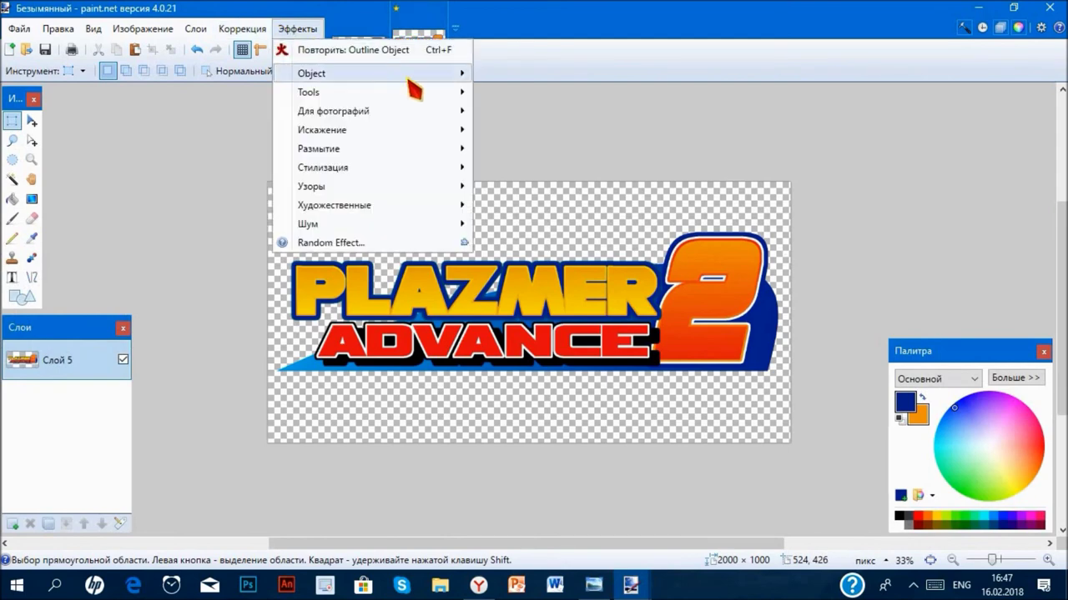
mouse_move(413, 73)
click(507, 75)
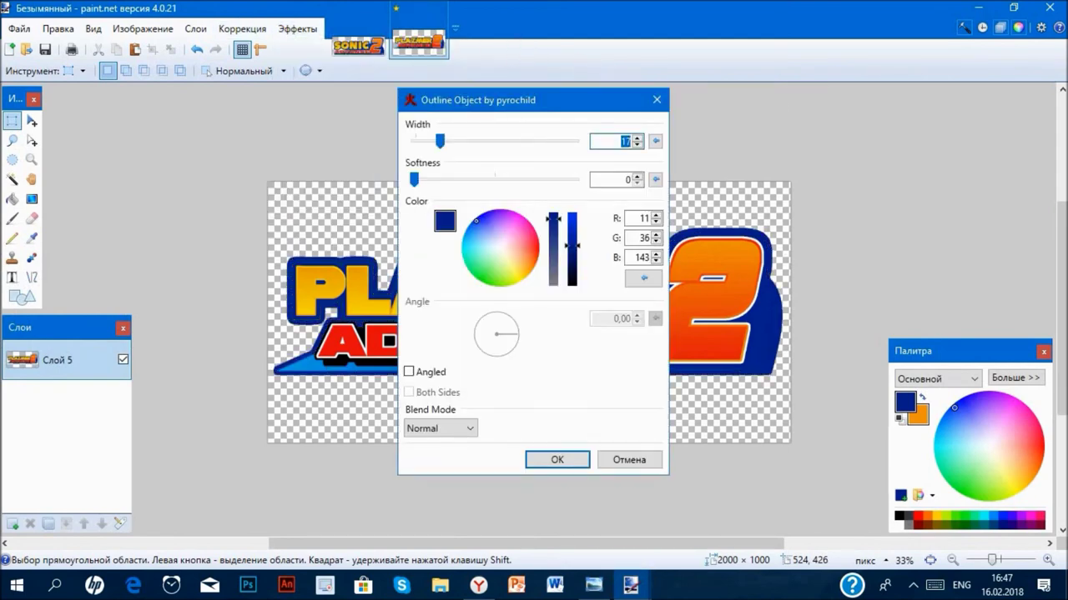
drag(557, 220, 553, 342)
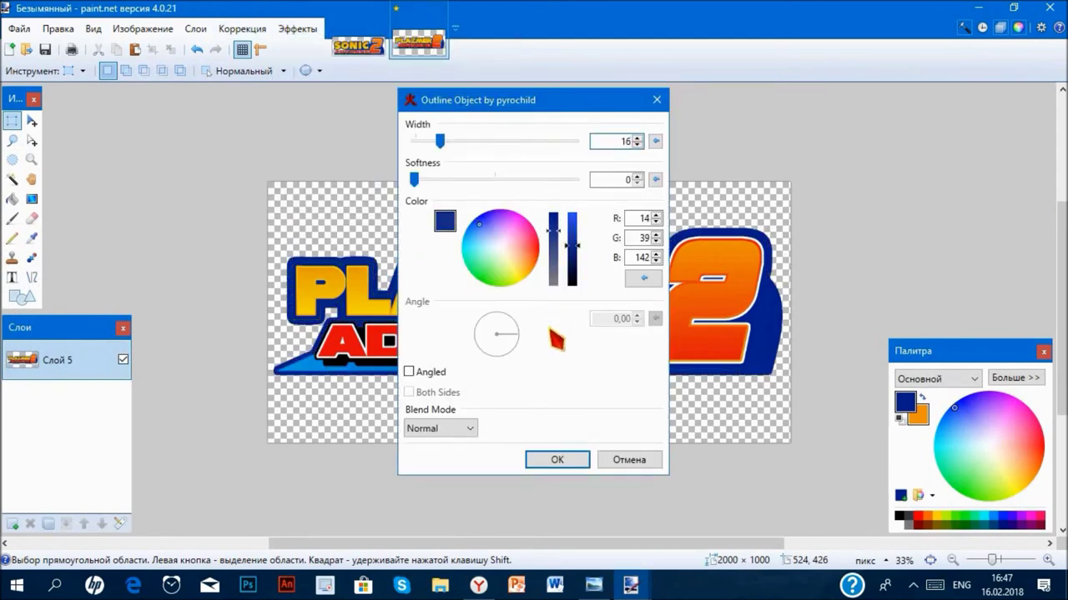
drag(576, 292, 572, 213)
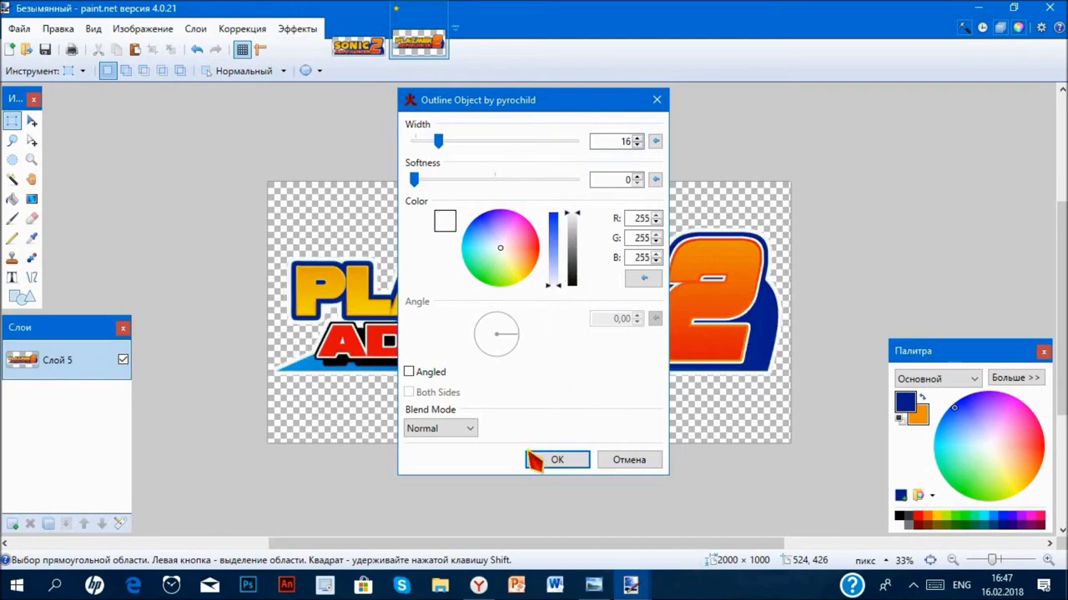
click(553, 459)
- Select the transparent background with the Magic Wand at 60% tolerance, invert the selection and crop the canvas to the logo
click(12, 178)
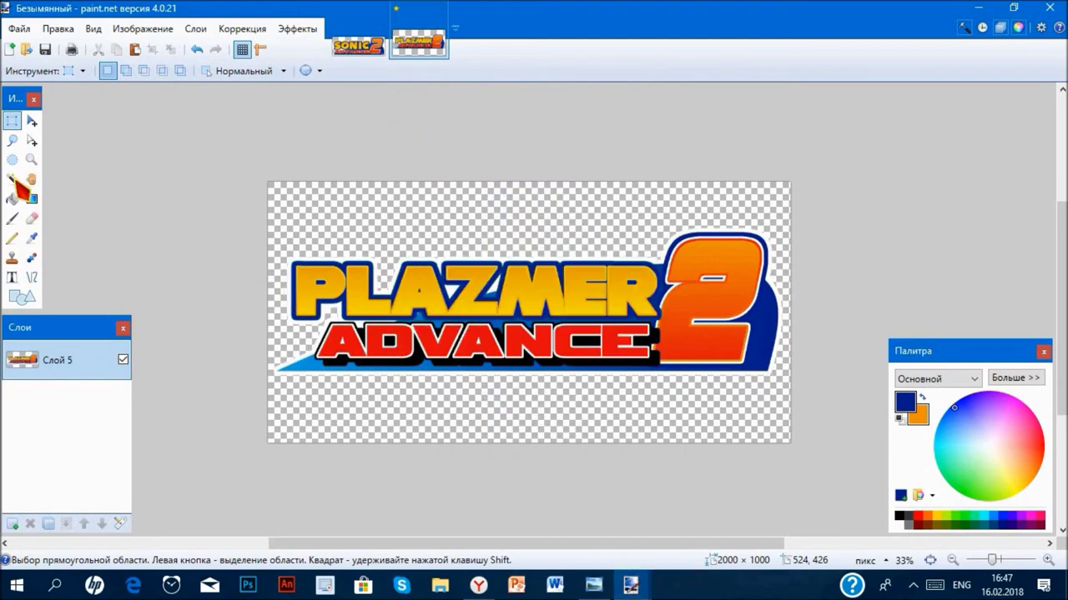
click(388, 220)
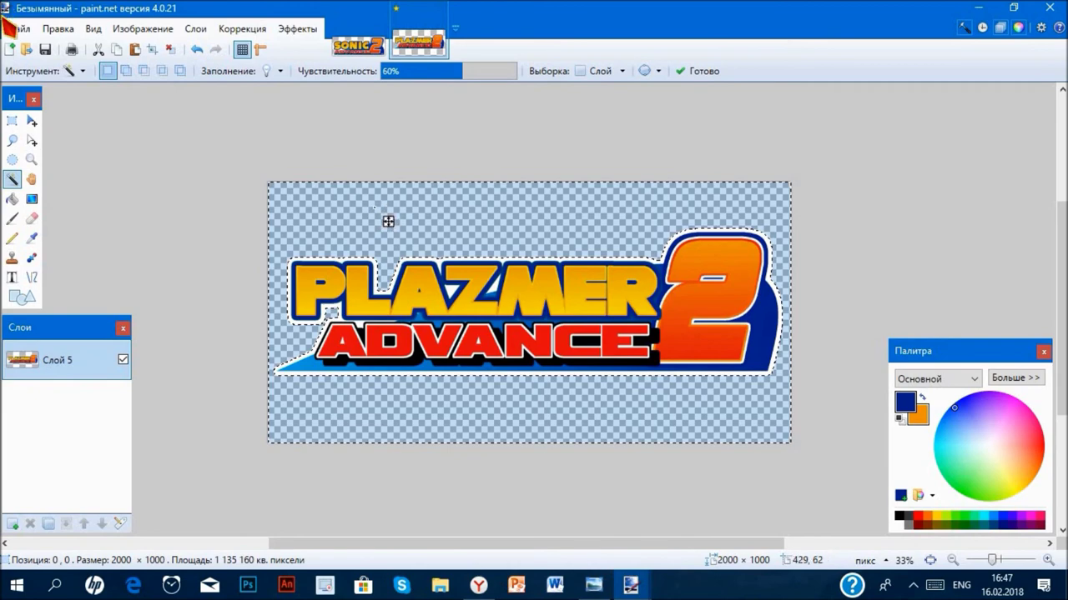
click(67, 31)
click(108, 246)
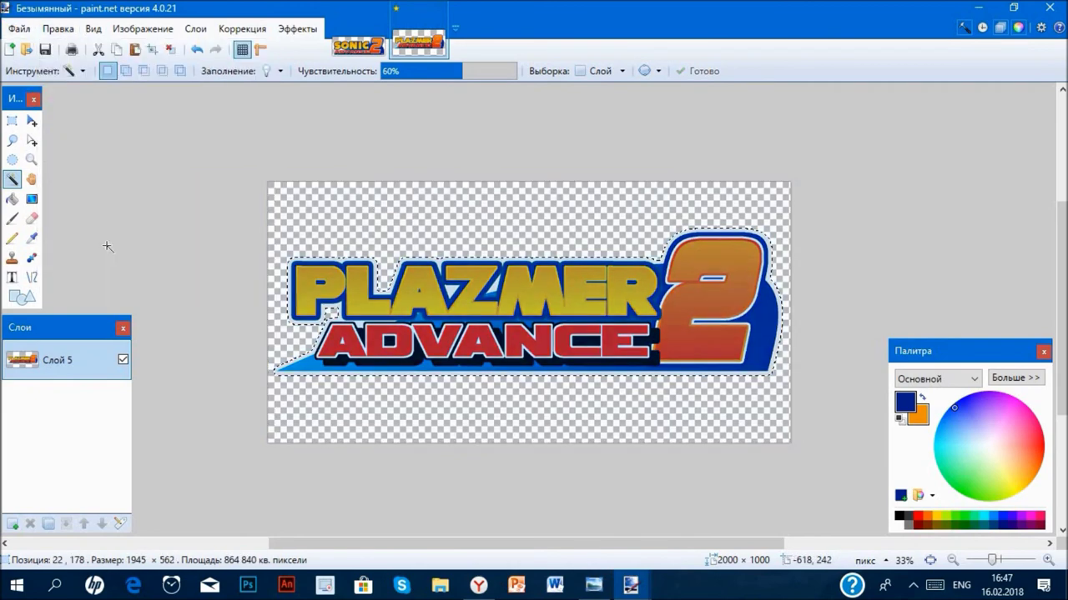
click(154, 52)
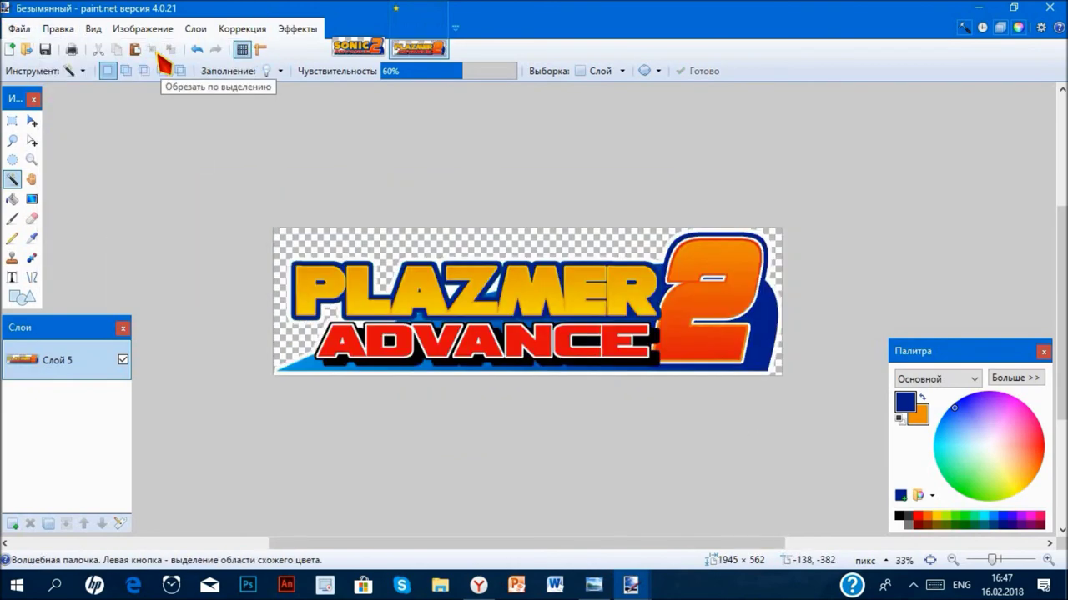
- Save the cropped logo to the desktop as a PNG named "Subscribe, like, and comment.png"
click(45, 50)
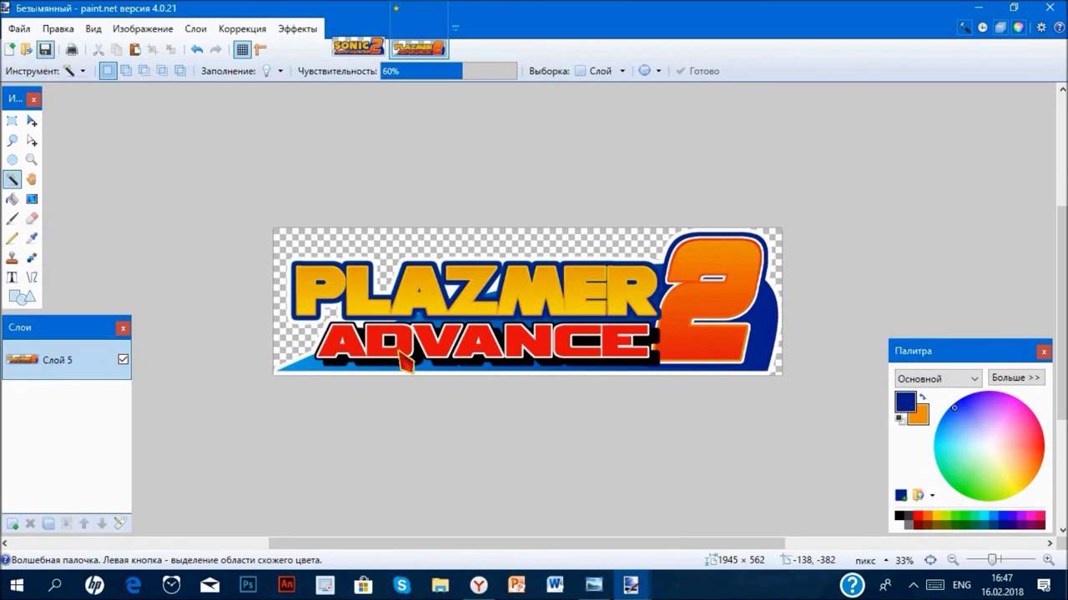
scroll(369, 208, down, 2)
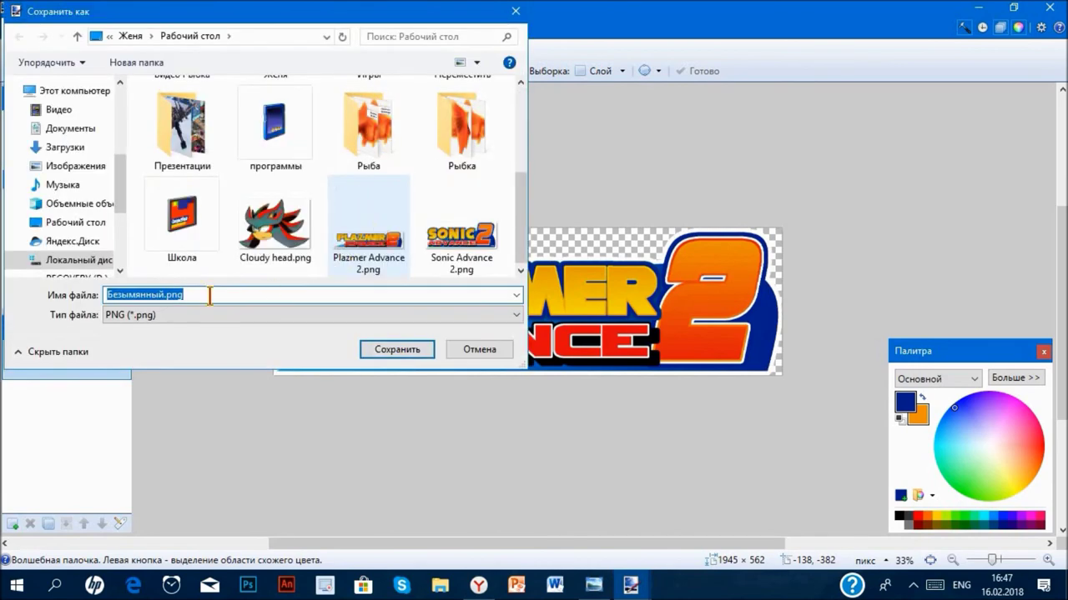
click(166, 295)
key(shift+Home)
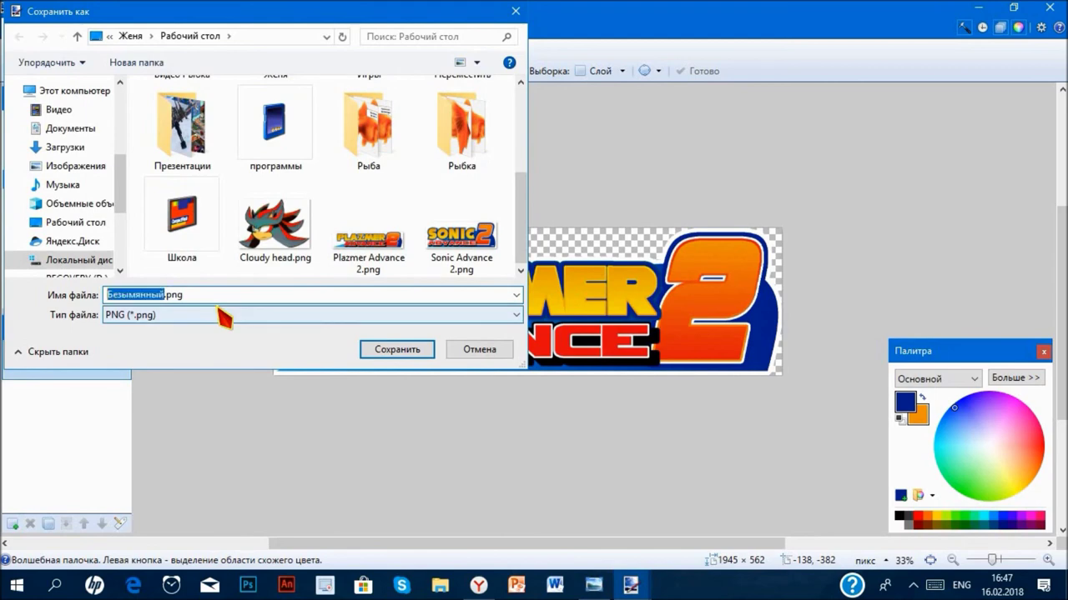
text(Subscribe, like, and comment)
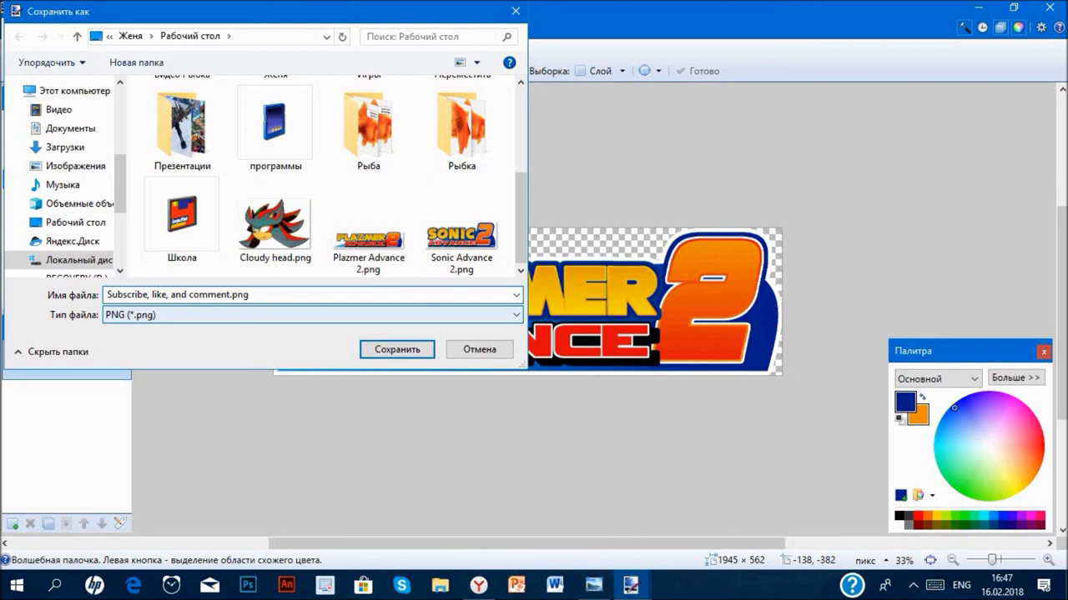
click(392, 348)
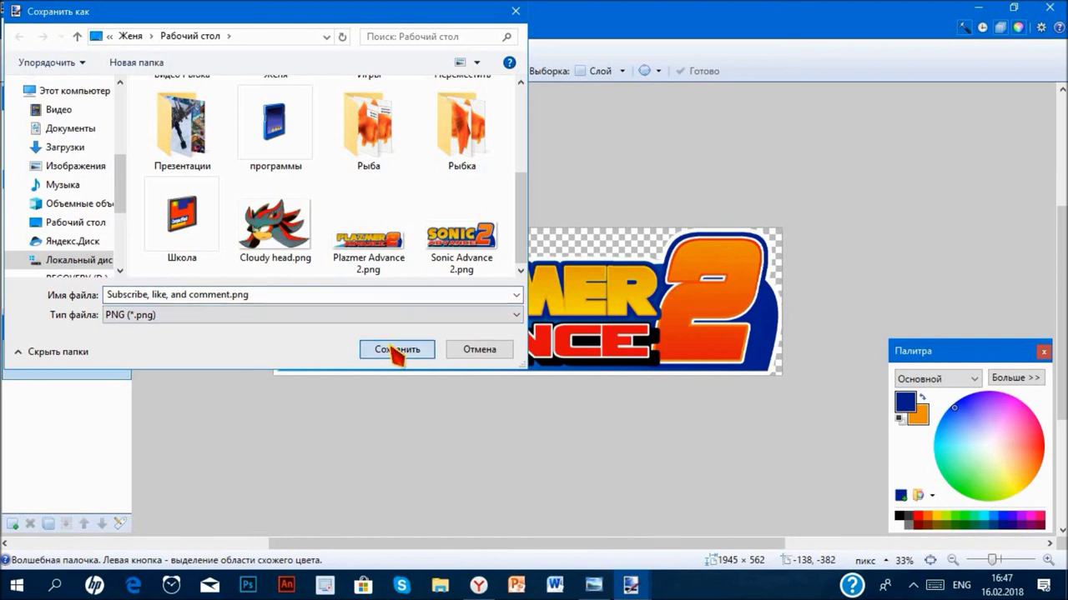